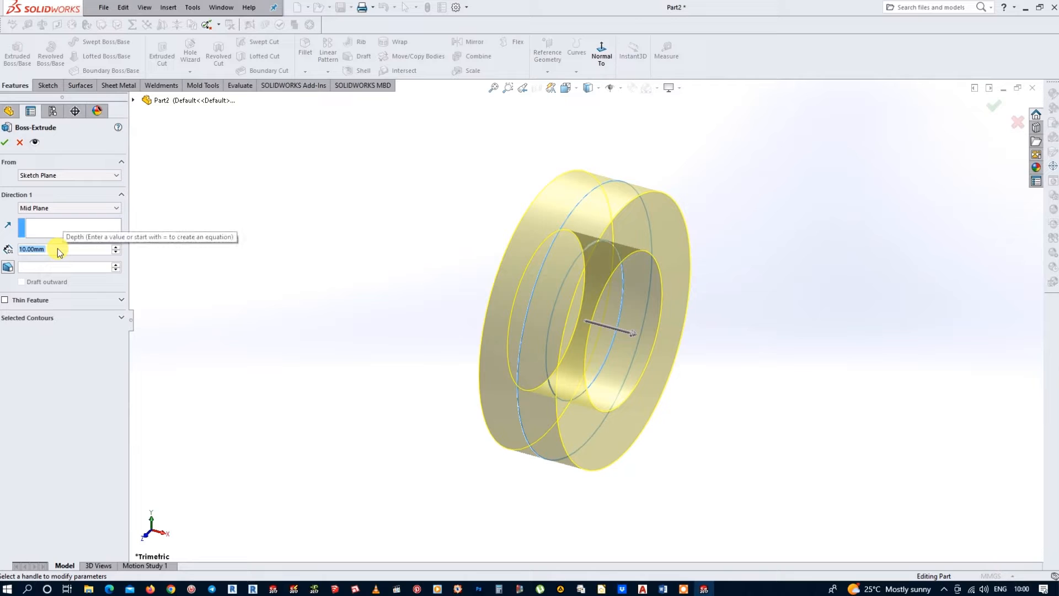
- Extrude the ring profile to a total depth of 92 mm about its sketch plane
type("92")
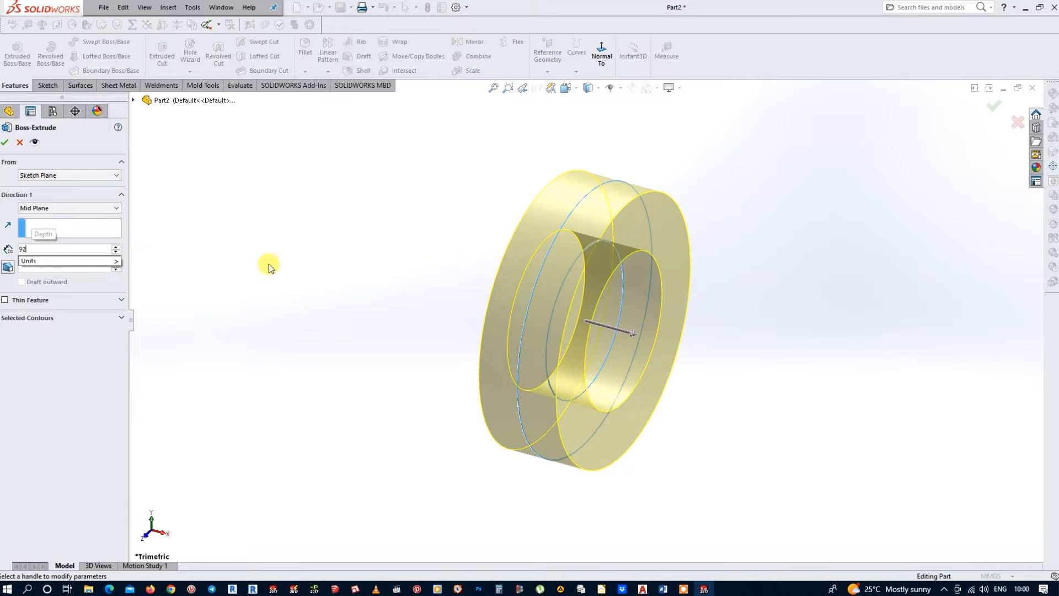
key("Return")
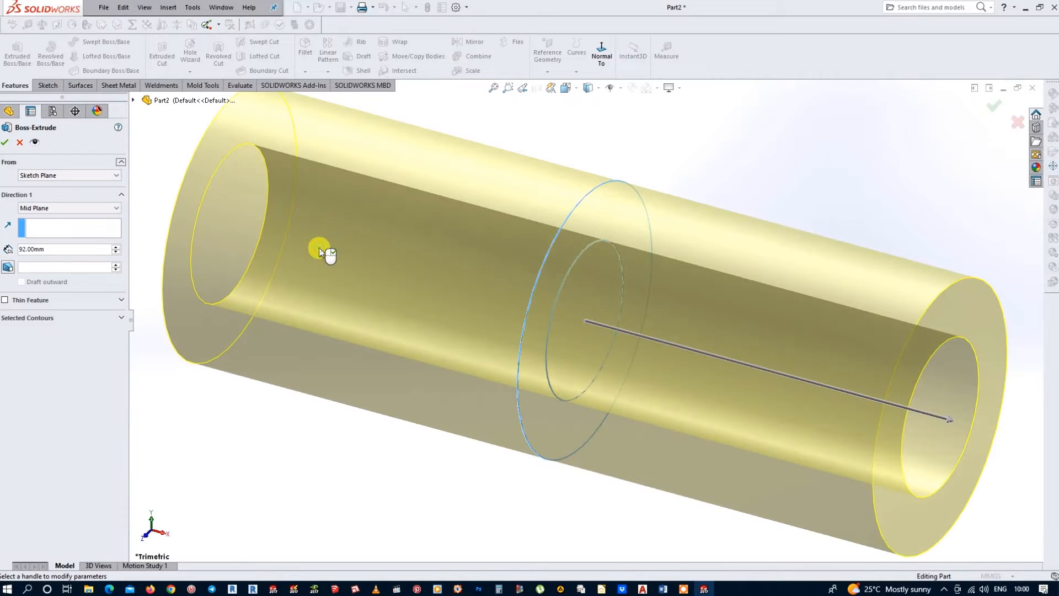
left_click(7, 145)
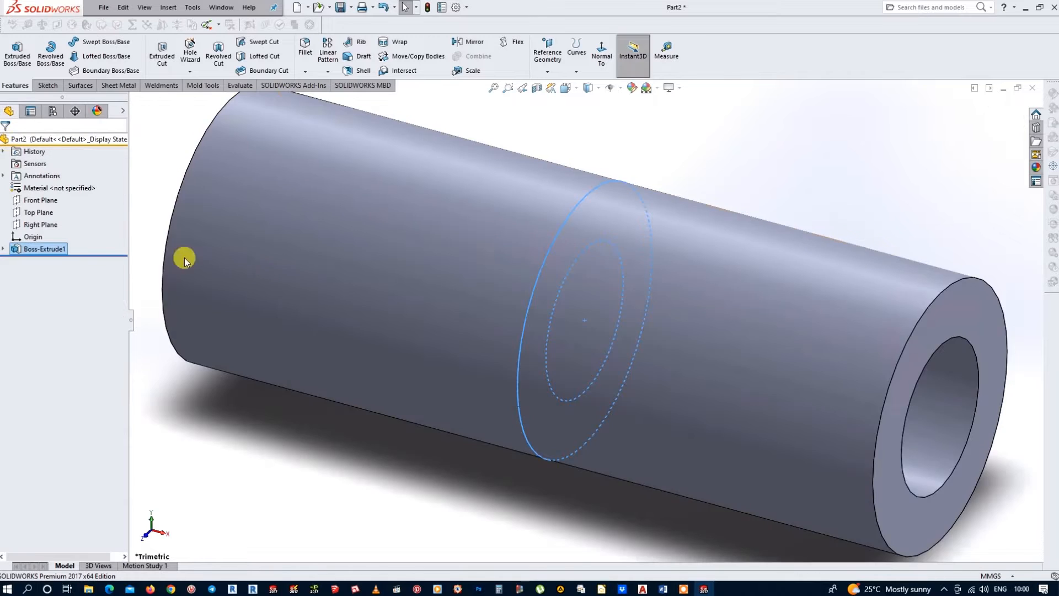
- Sketch a 62 mm diameter circle centred on the origin on the tube's front annular end face
key("f")
left_click(774, 446)
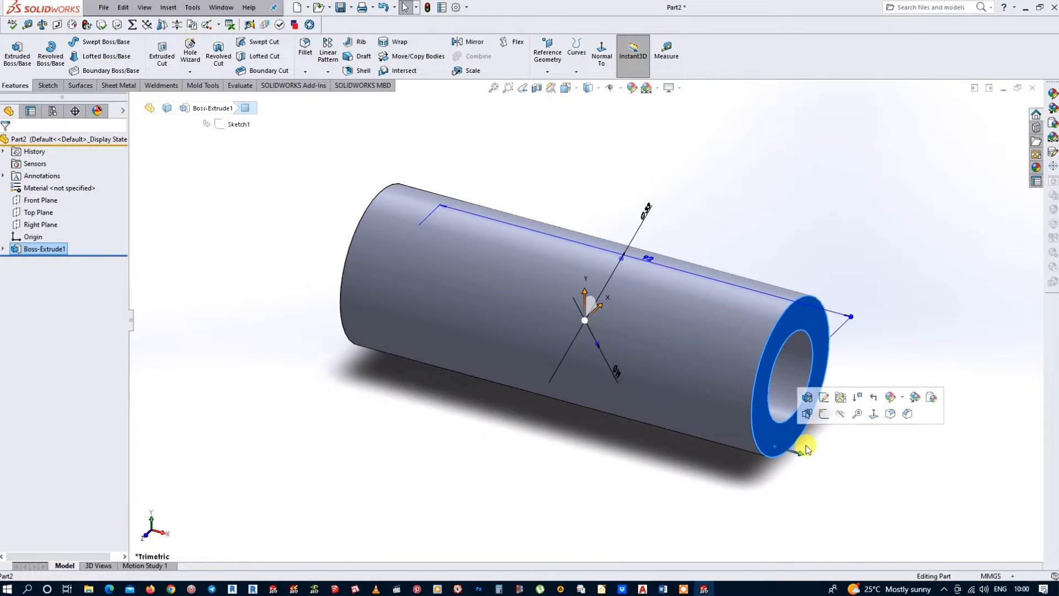
left_click(822, 413)
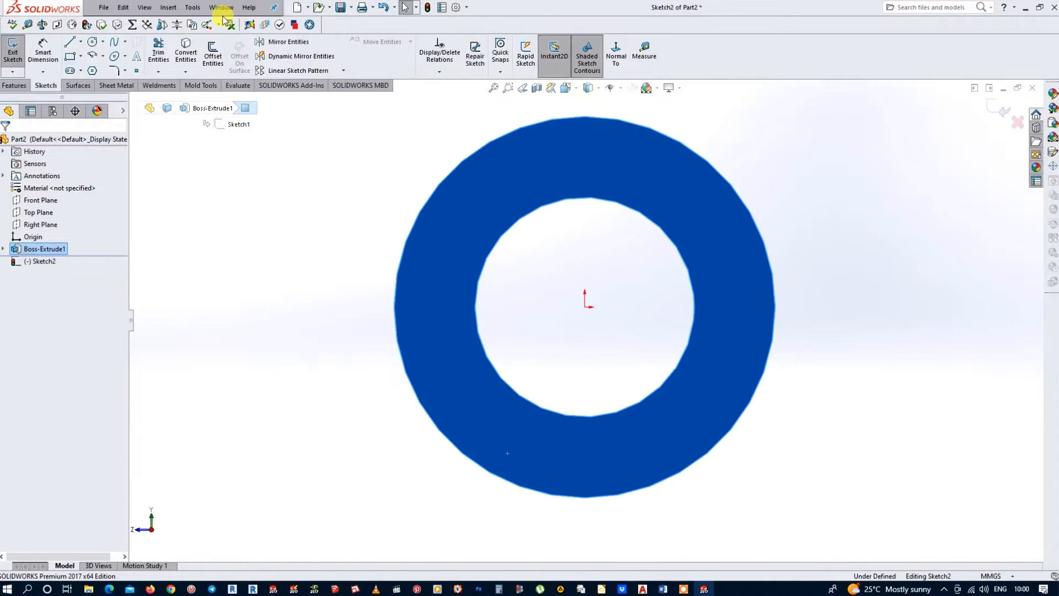
left_click(586, 308)
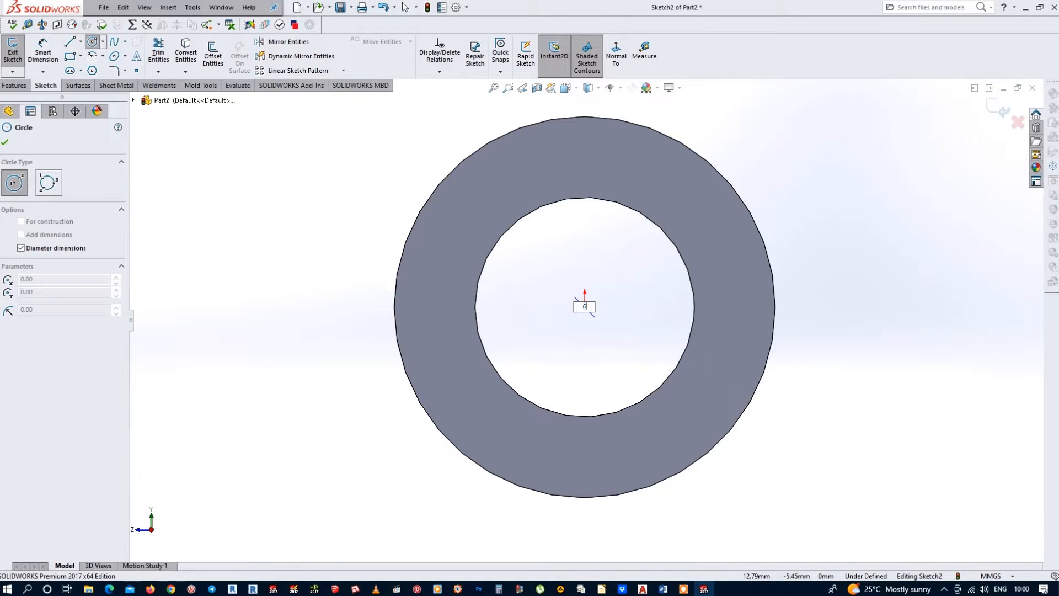
key("Return")
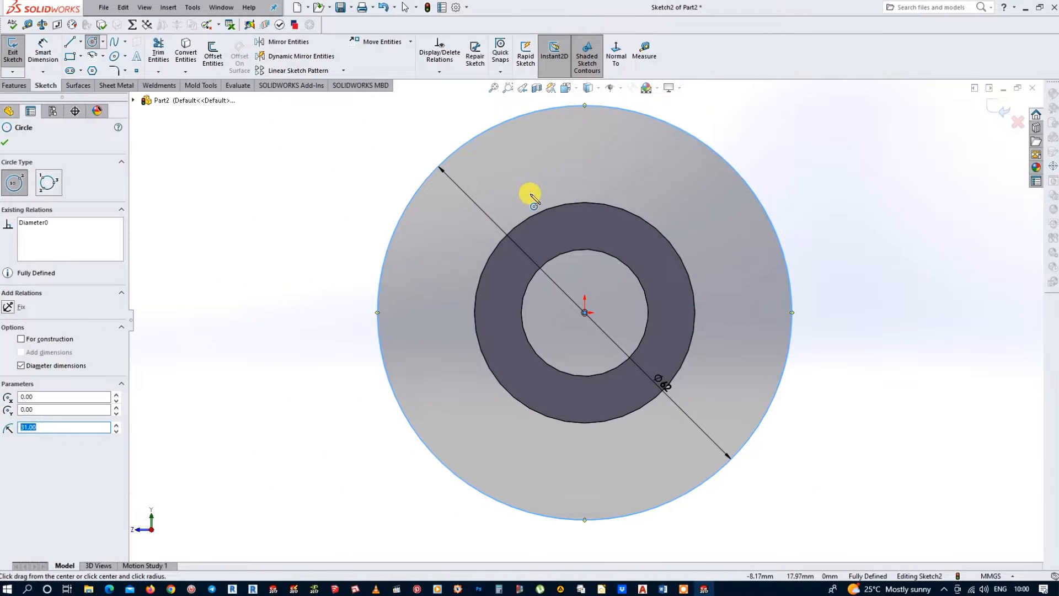
key("Escape")
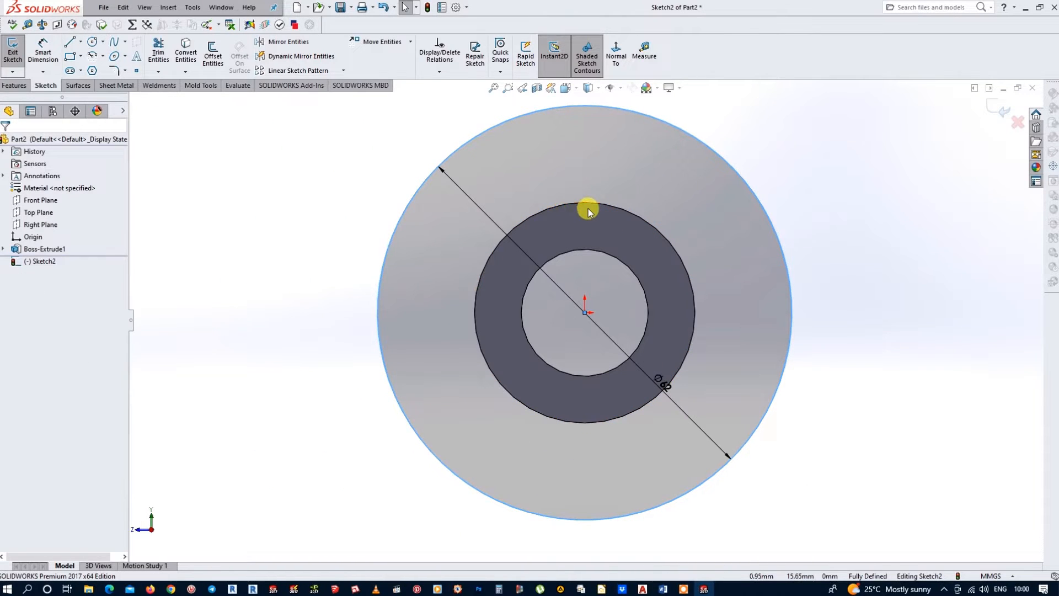
- Convert the tube's outer circular edge into the sketch with Convert Entities and exit the sketch
left_click(549, 208)
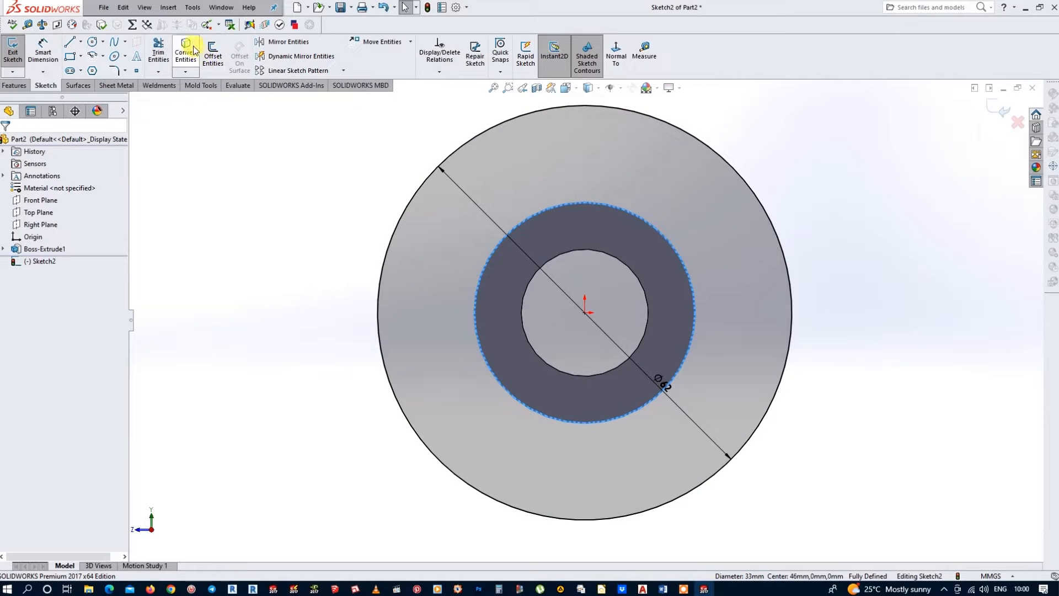
key("Escape")
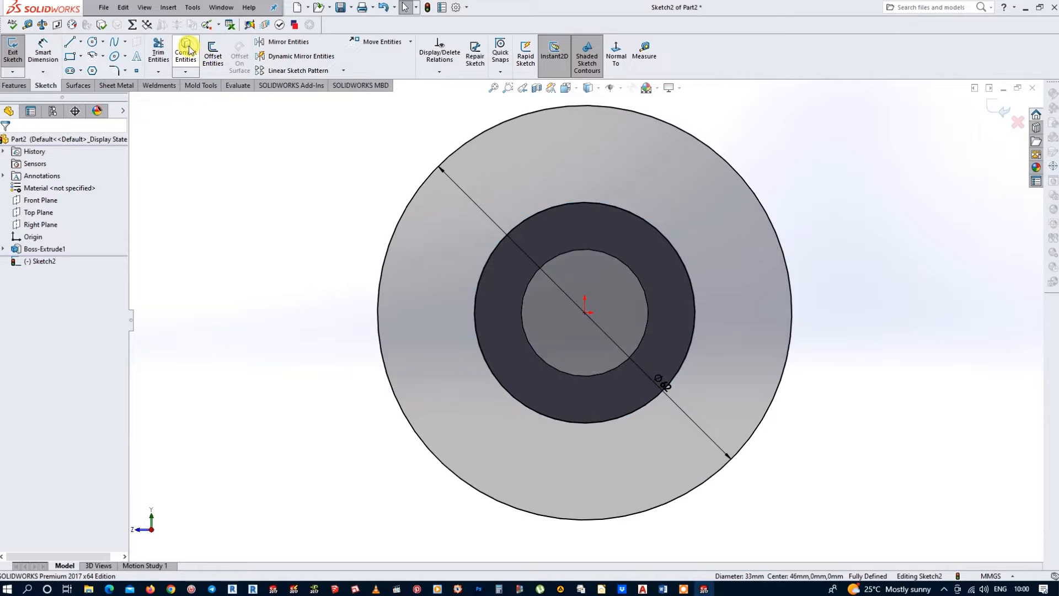
left_click(1001, 110)
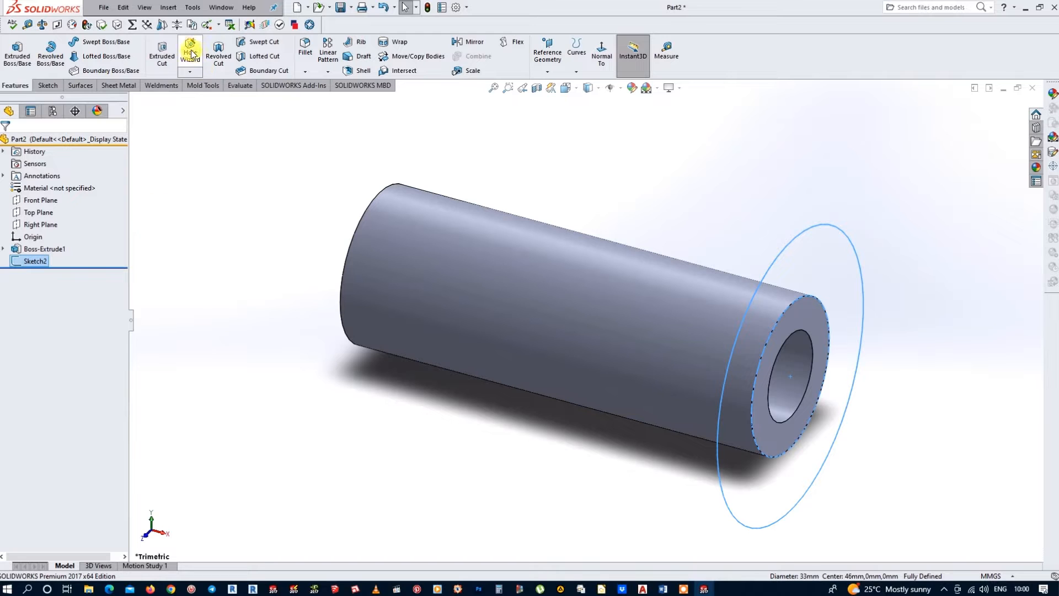
- Start a boss extrude of the flange sketch from a 2 mm offset, reversed to lie inward from the tube's end face
left_click(19, 57)
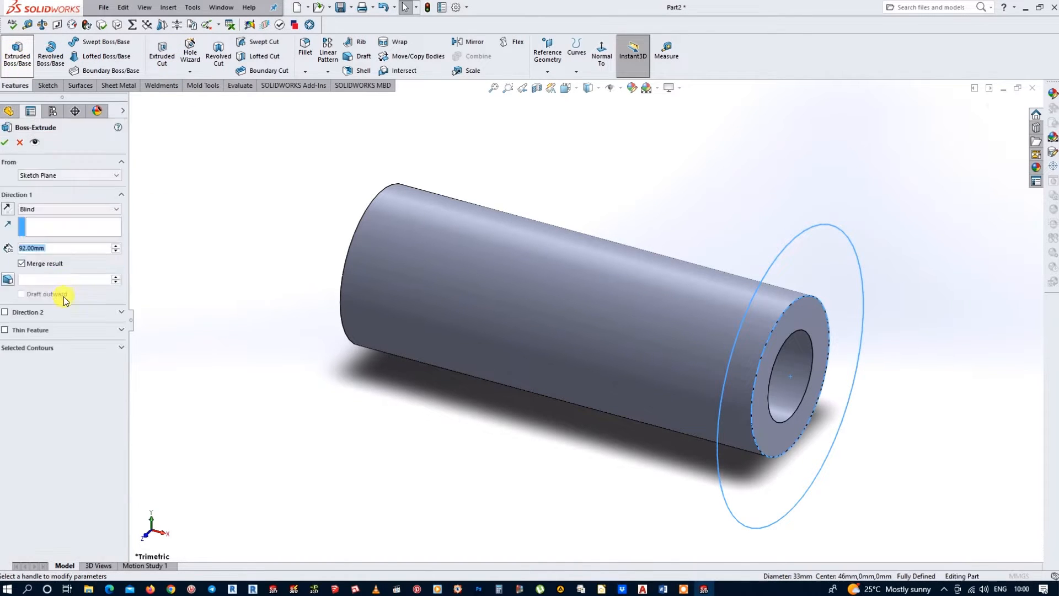
left_click(116, 175)
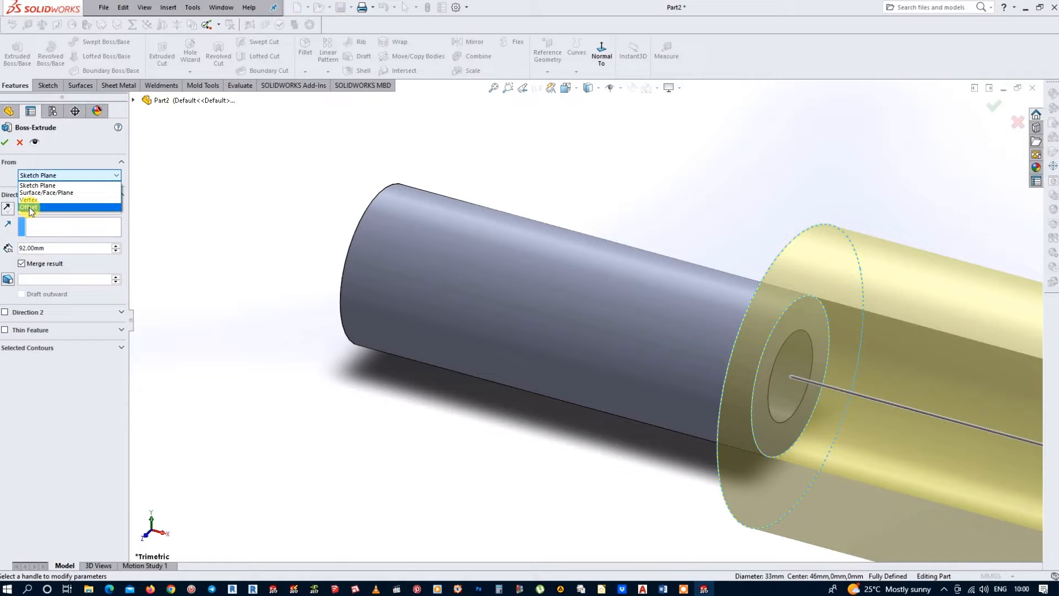
left_click(30, 207)
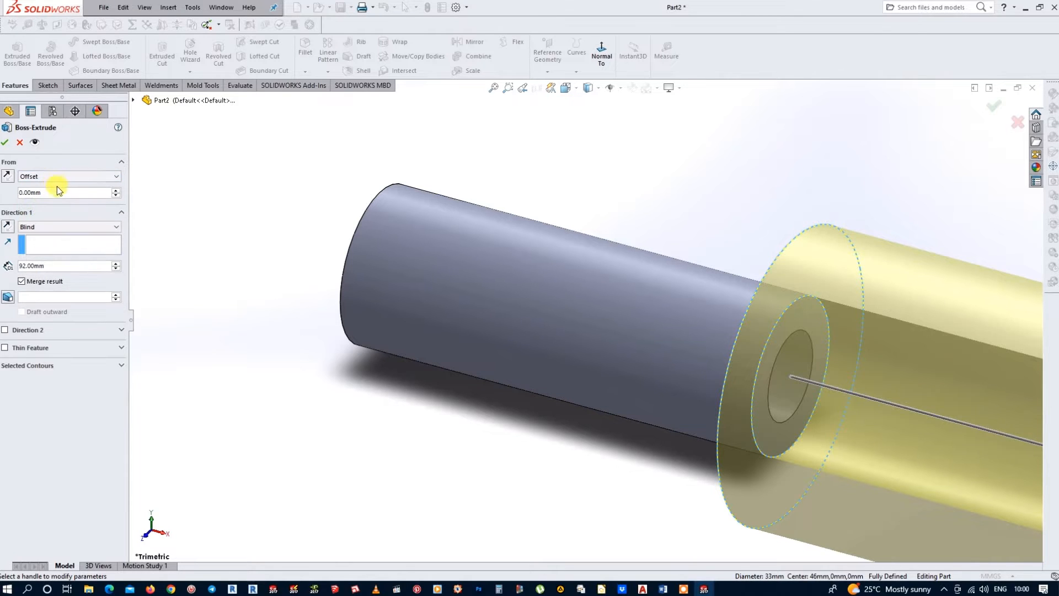
left_click(54, 192)
type("2")
key("Return")
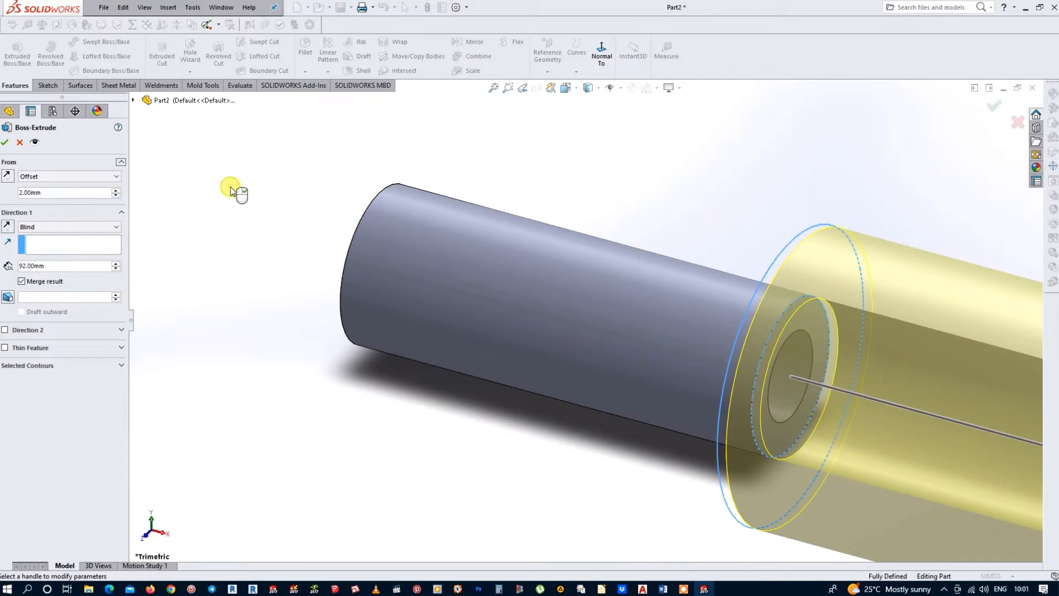
left_click(8, 177)
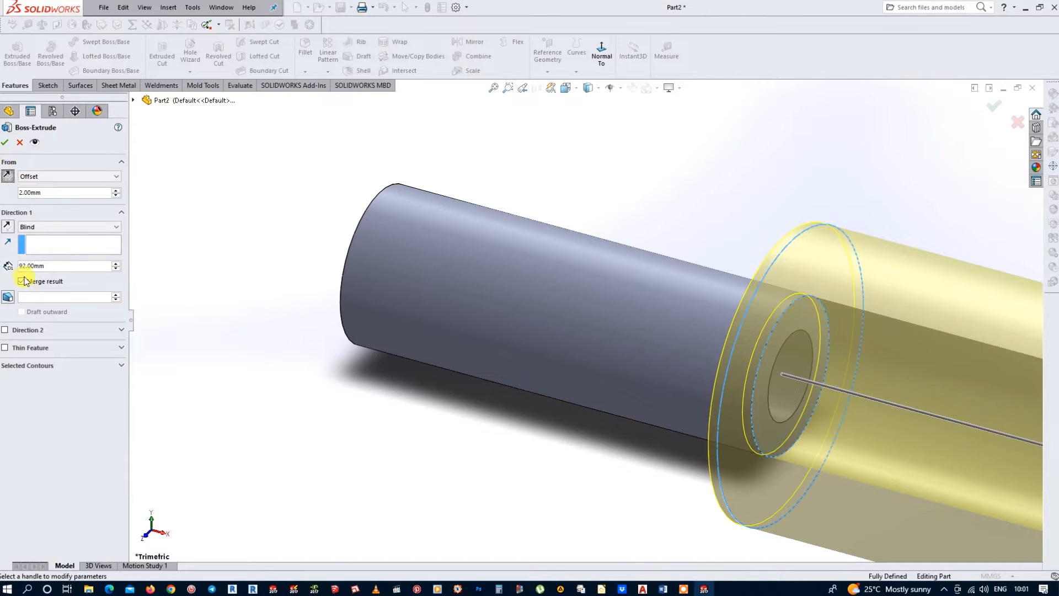
- Reverse the flange's extrusion direction back along the tube and extrude it to a blind depth of 8 mm
left_click(6, 227)
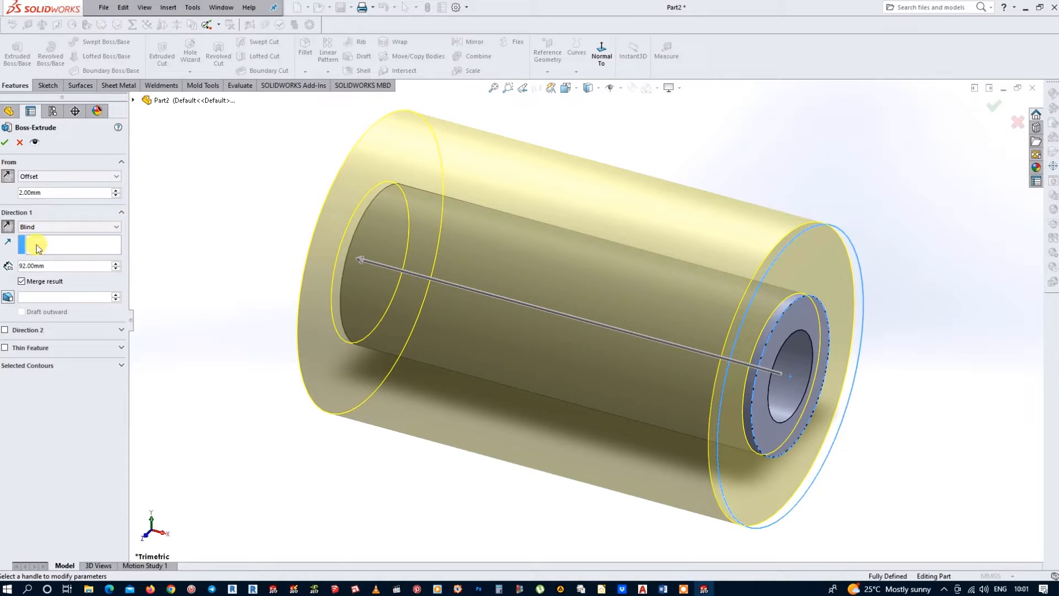
double_click(51, 265)
type("8")
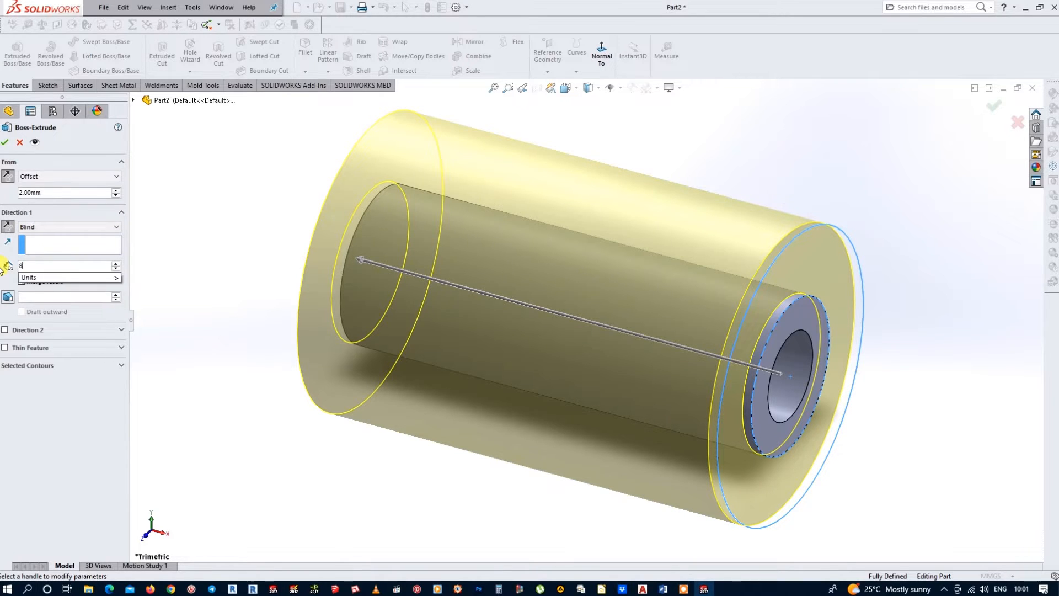
key("Return")
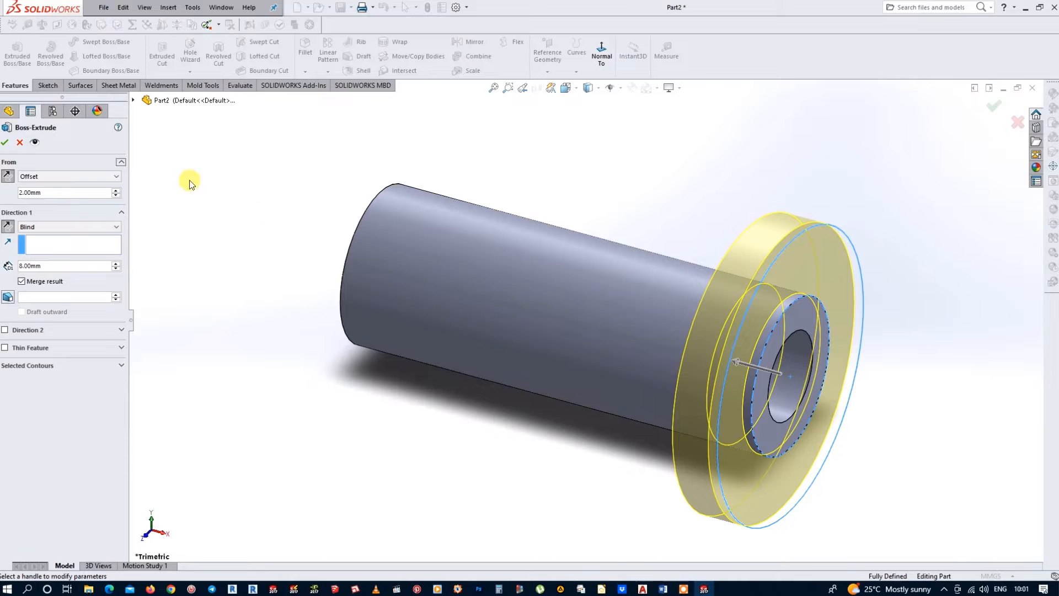
left_click(5, 143)
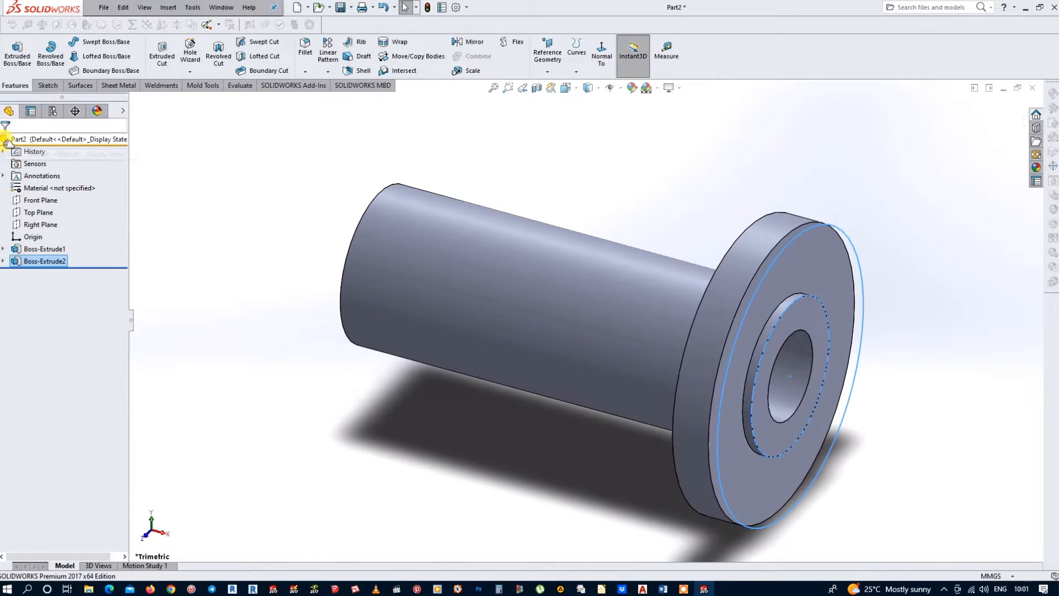
- Fillet the edge where the flange's outer face meets the protruding tube end with a 2 mm radius
left_click(306, 55)
type("2")
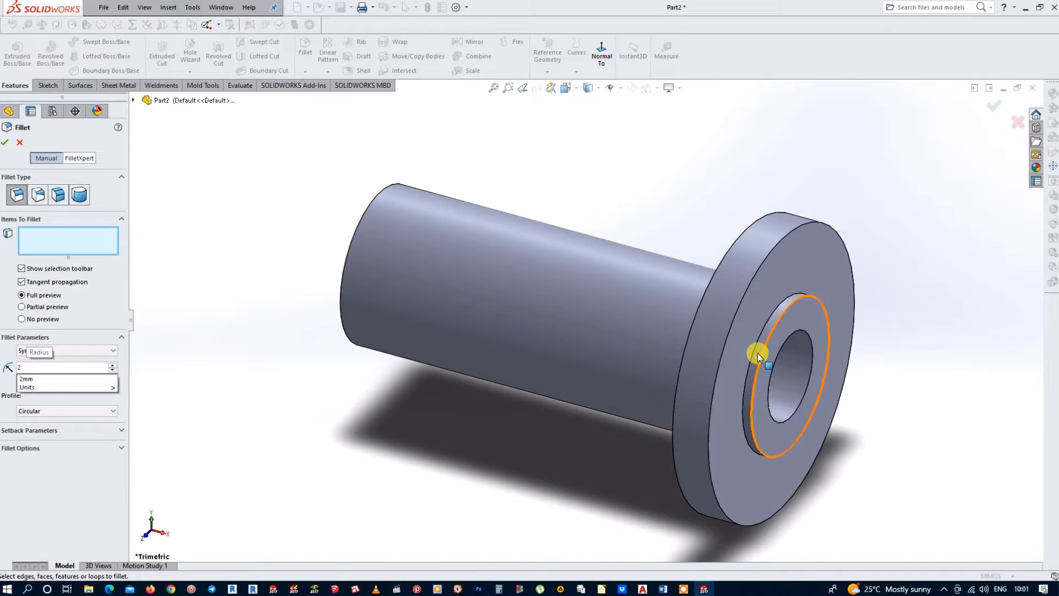
left_click(754, 353)
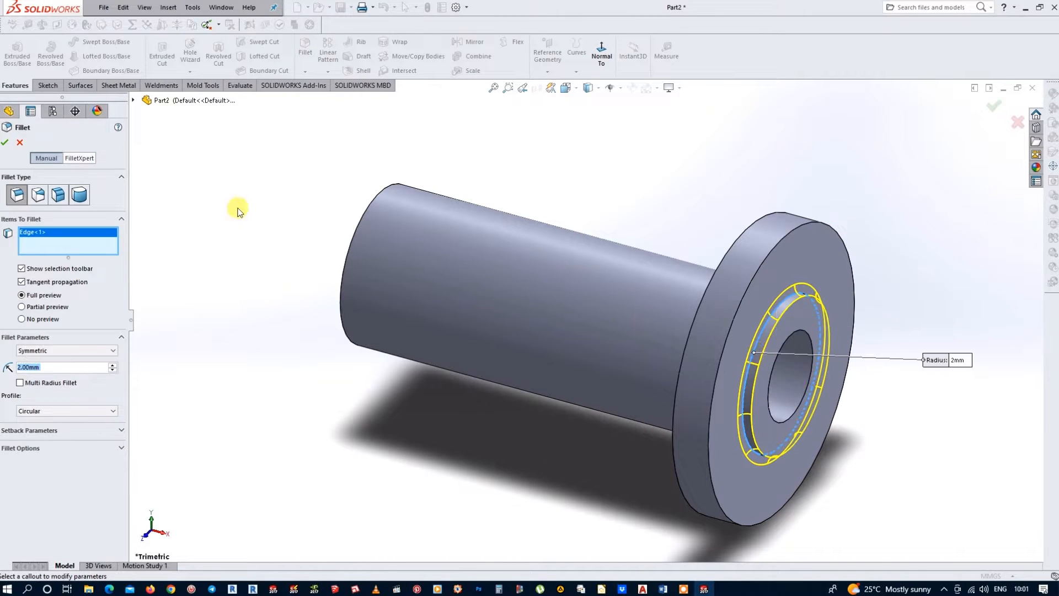
left_click(6, 144)
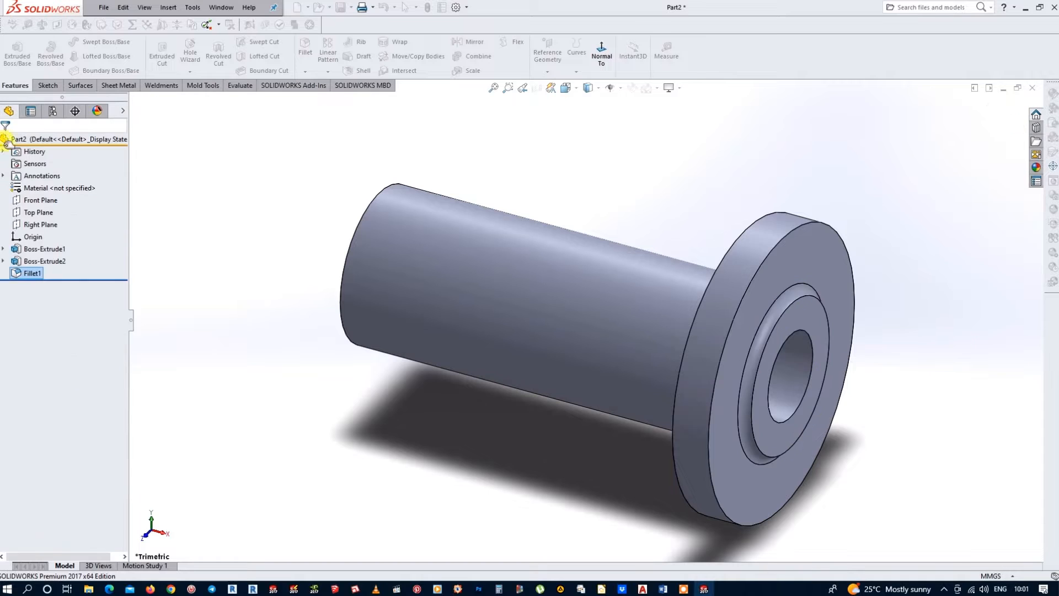
- Mirror the flange extrusion and its fillet about the Right Plane to the tube's opposite end
left_click(33, 264)
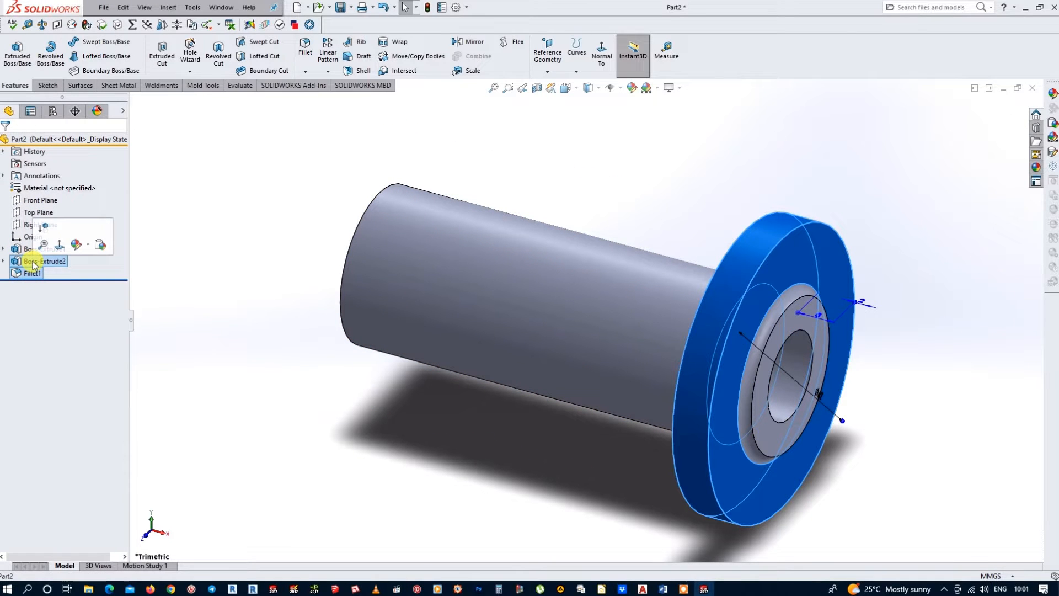
left_click(470, 42)
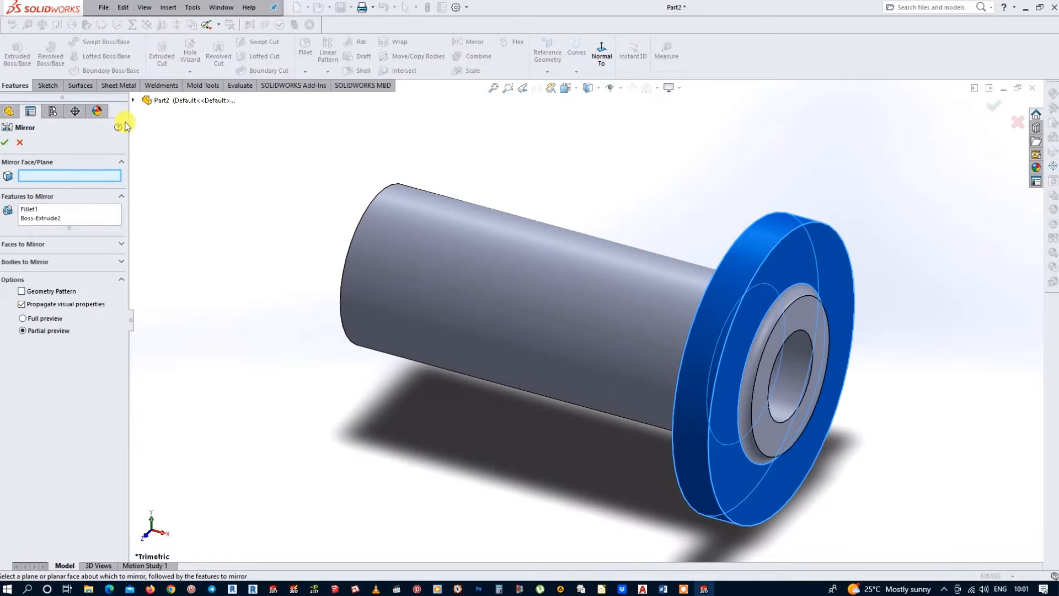
left_click(133, 100)
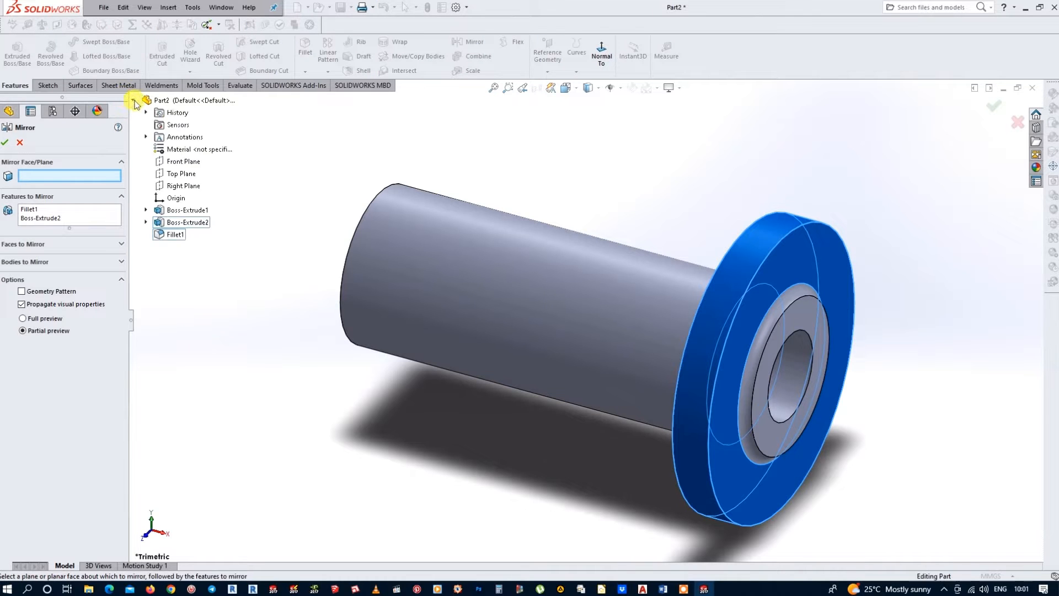
left_click(176, 186)
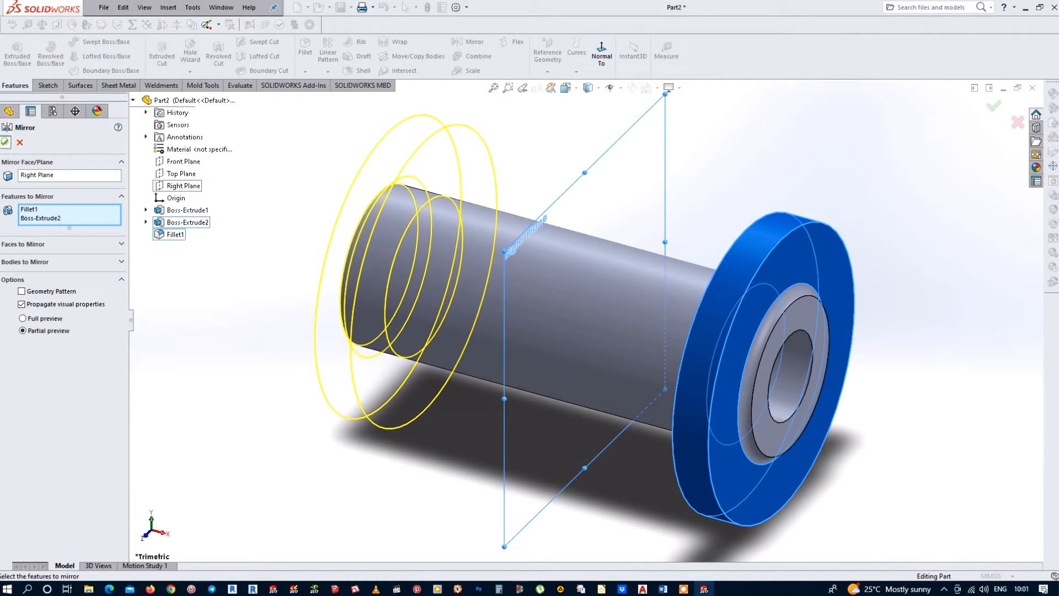
left_click(6, 142)
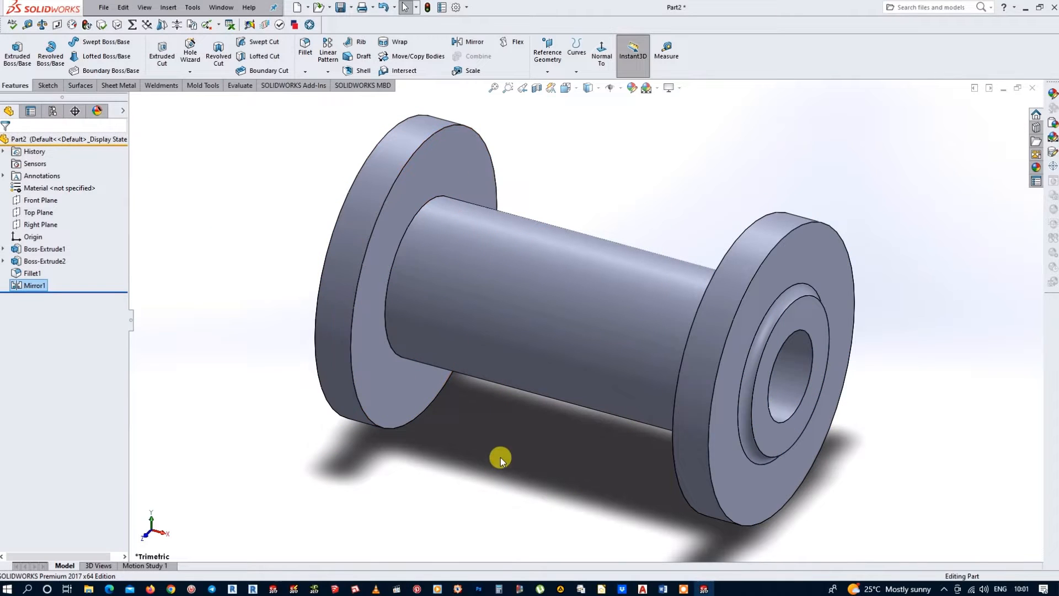
- Create a reference plane offset 46 mm above the Top Plane
middle_click_drag(501, 457, 512, 431)
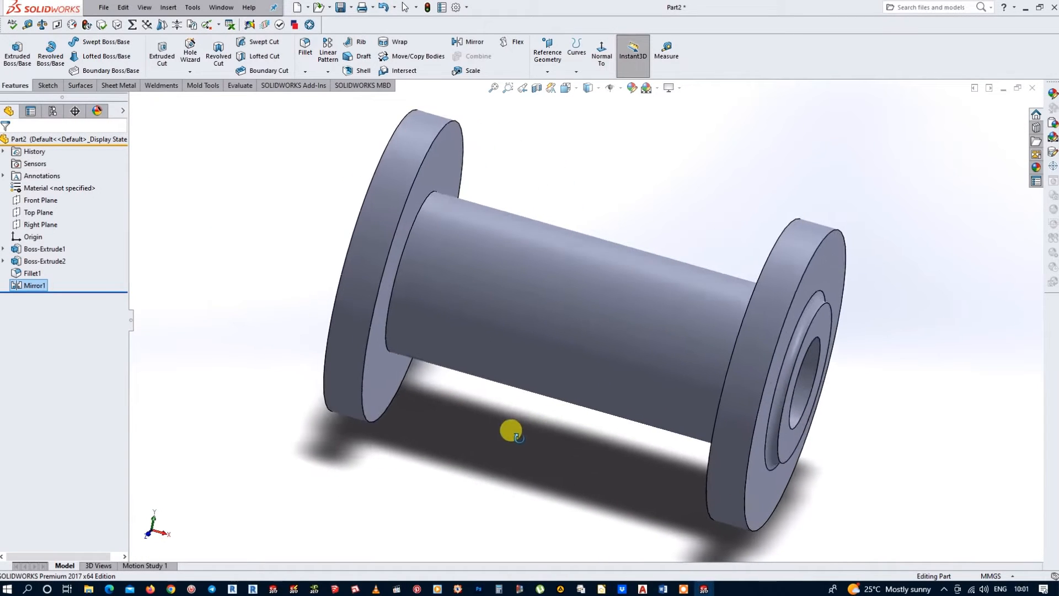
left_click(545, 75)
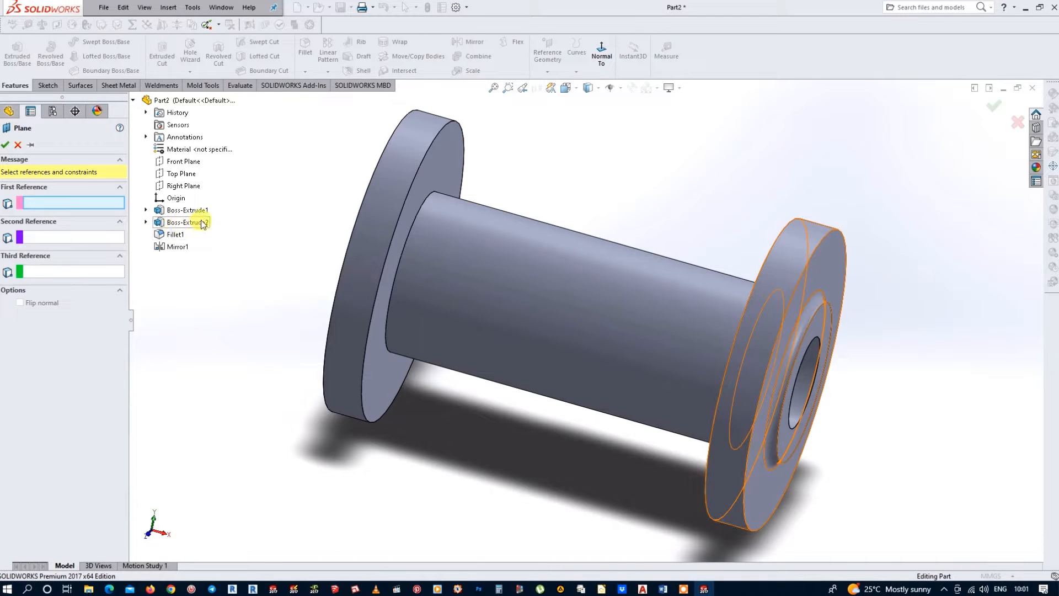
left_click(161, 175)
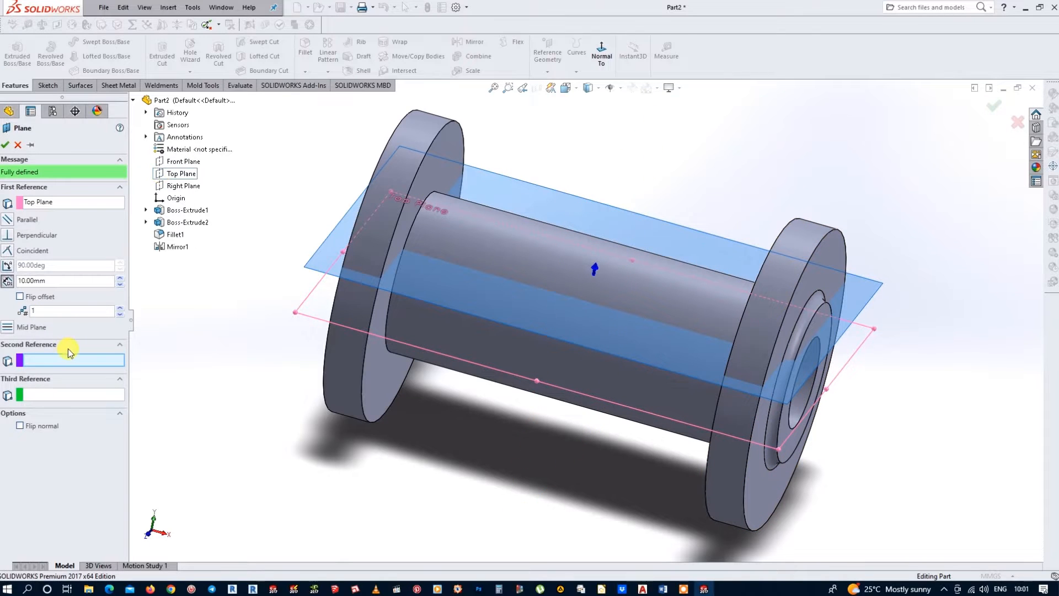
double_click(56, 283)
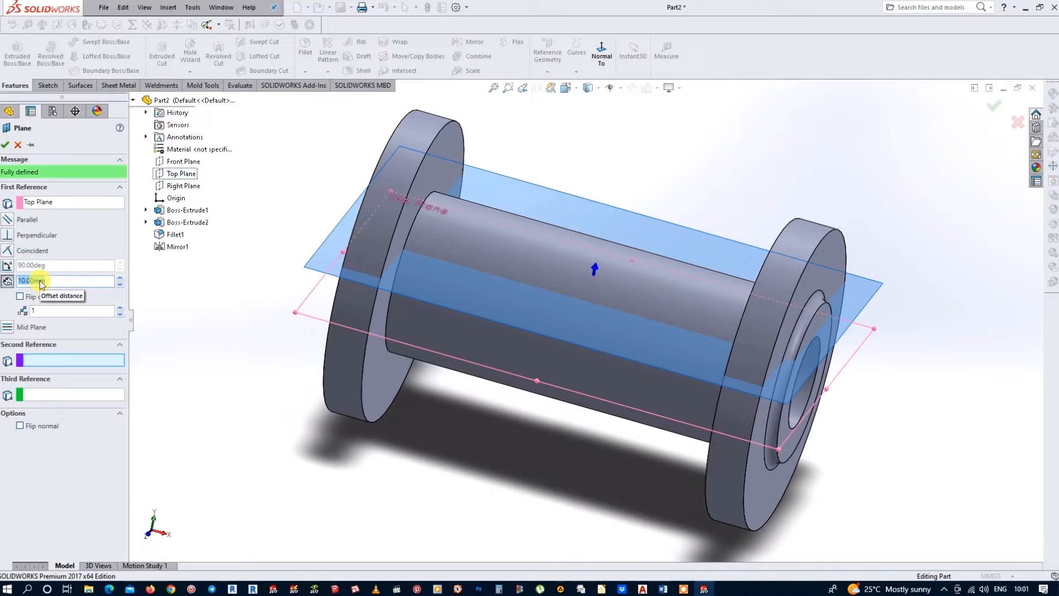
type("46")
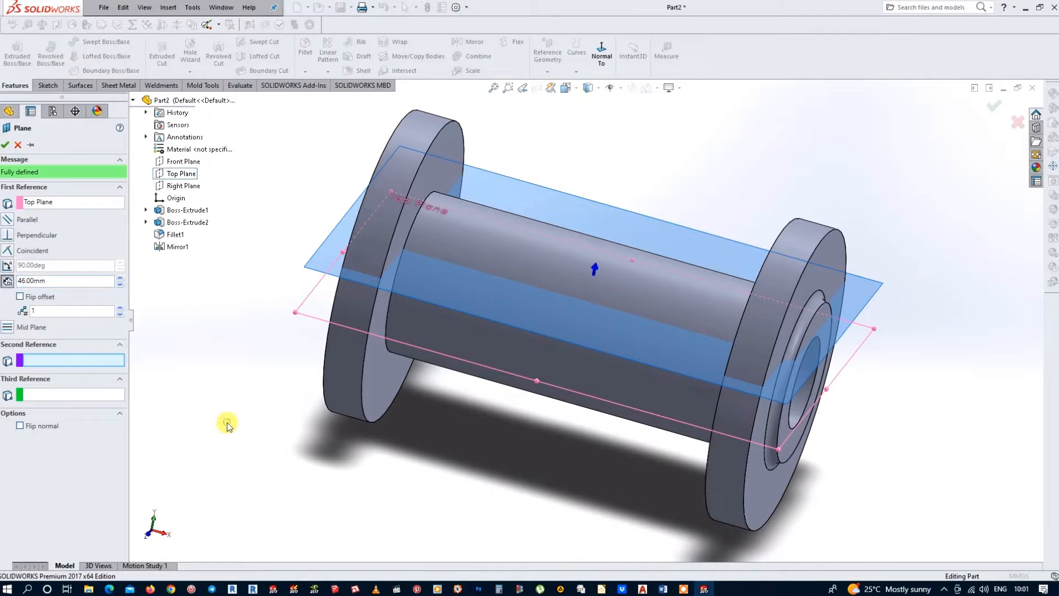
key("Return")
left_click(5, 145)
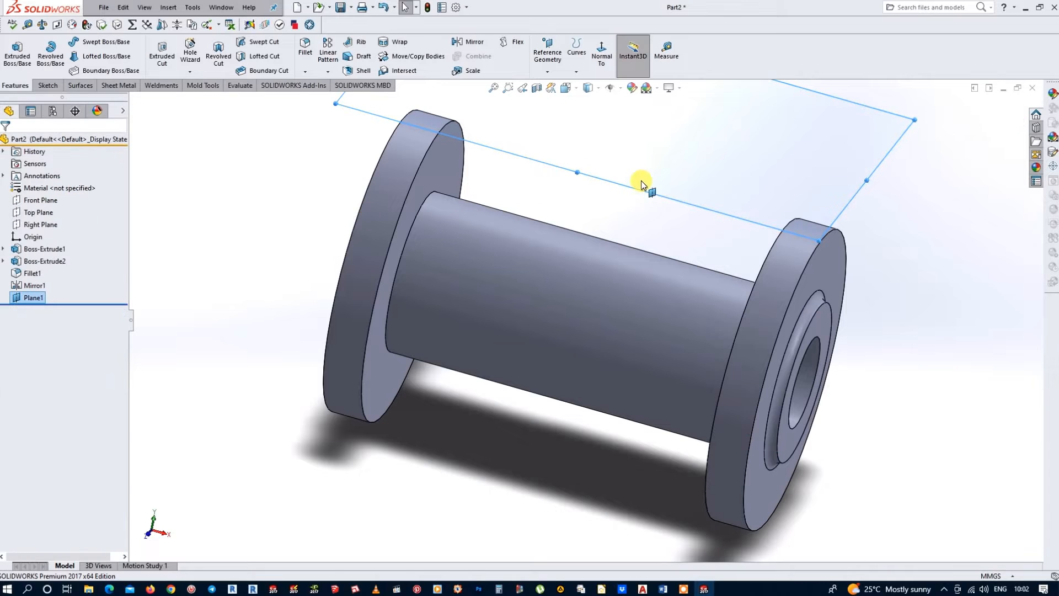
- Sketch two concentric circles of 19 mm and 33 mm diameter, centred on the origin, on the plane offset above the tube
left_click(29, 300)
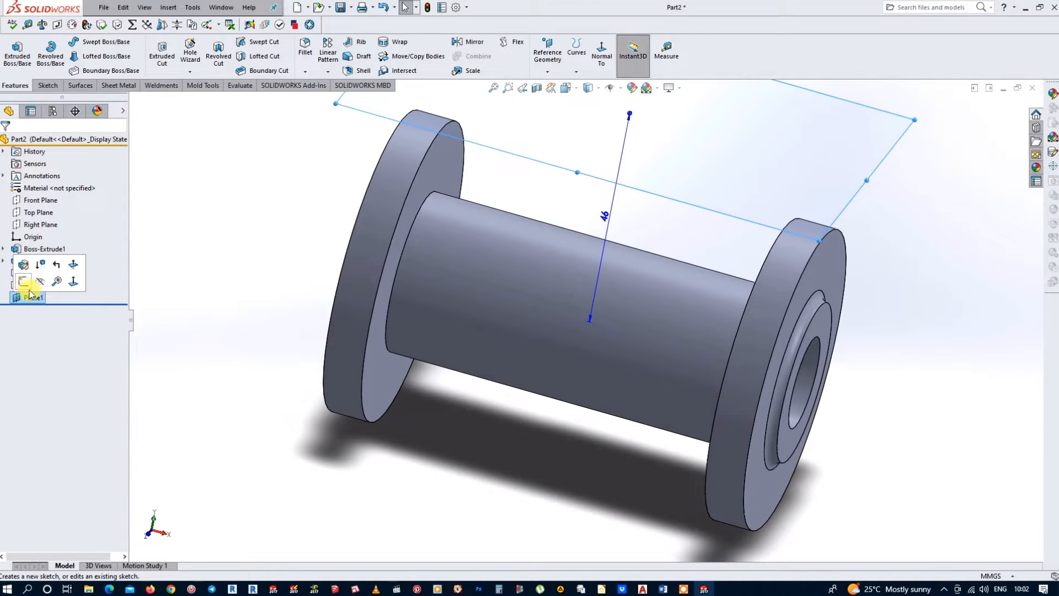
left_click(24, 284)
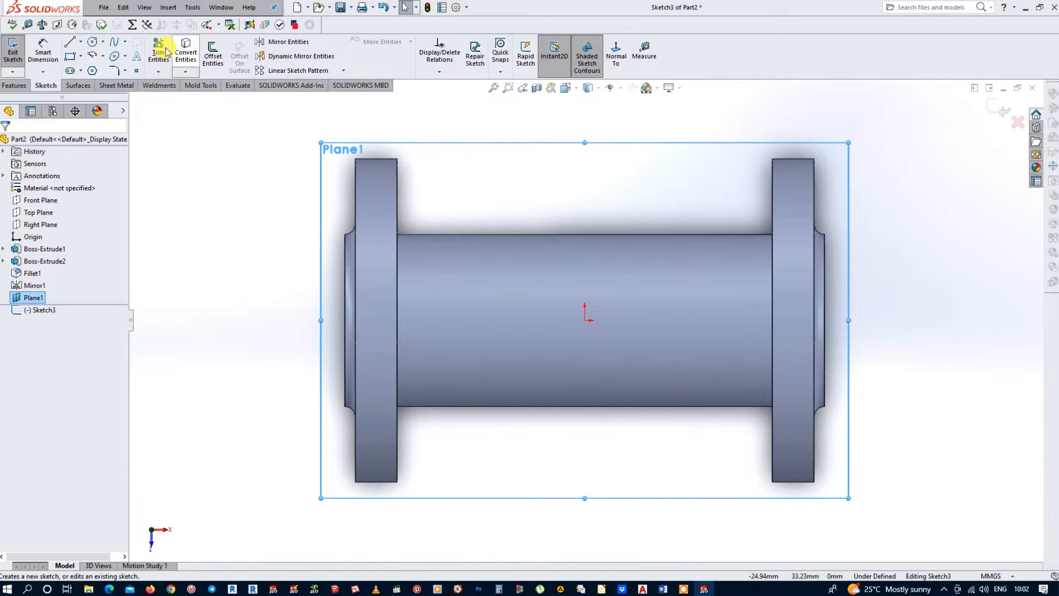
left_click(92, 41)
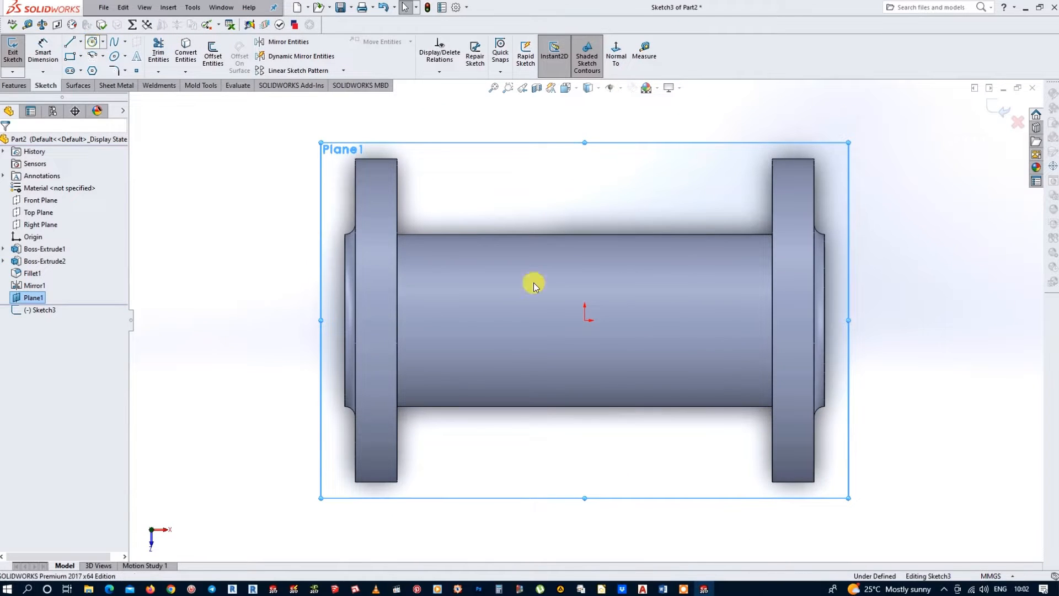
left_click(586, 320)
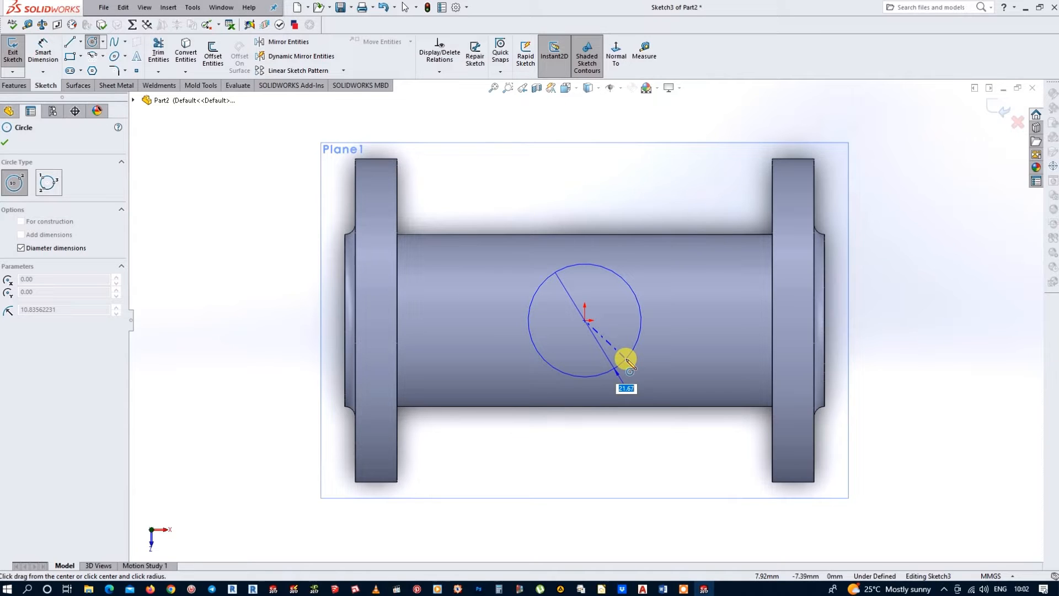
type("19")
key("Return")
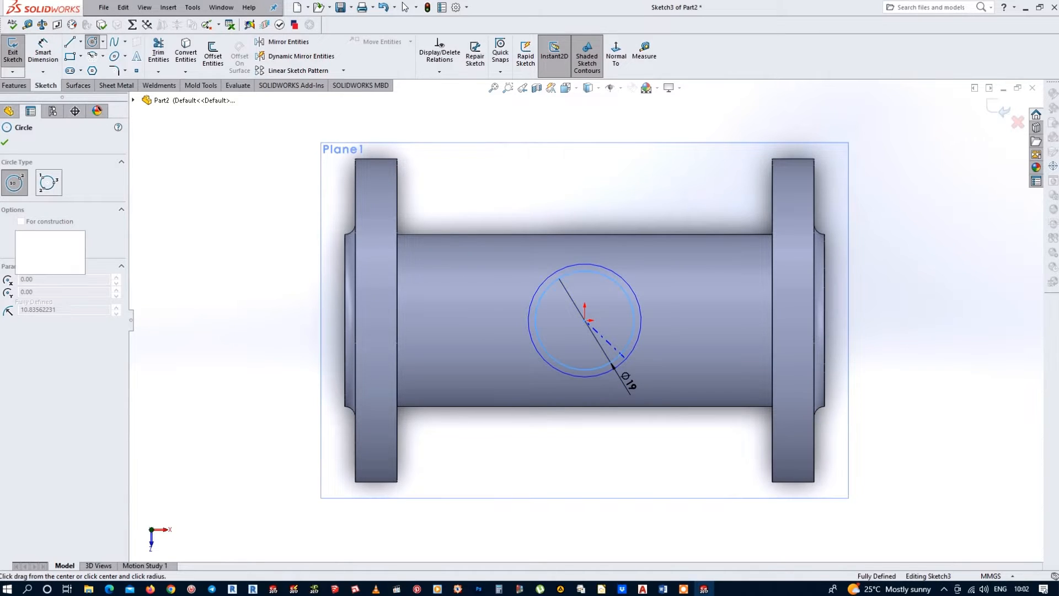
left_click(584, 321)
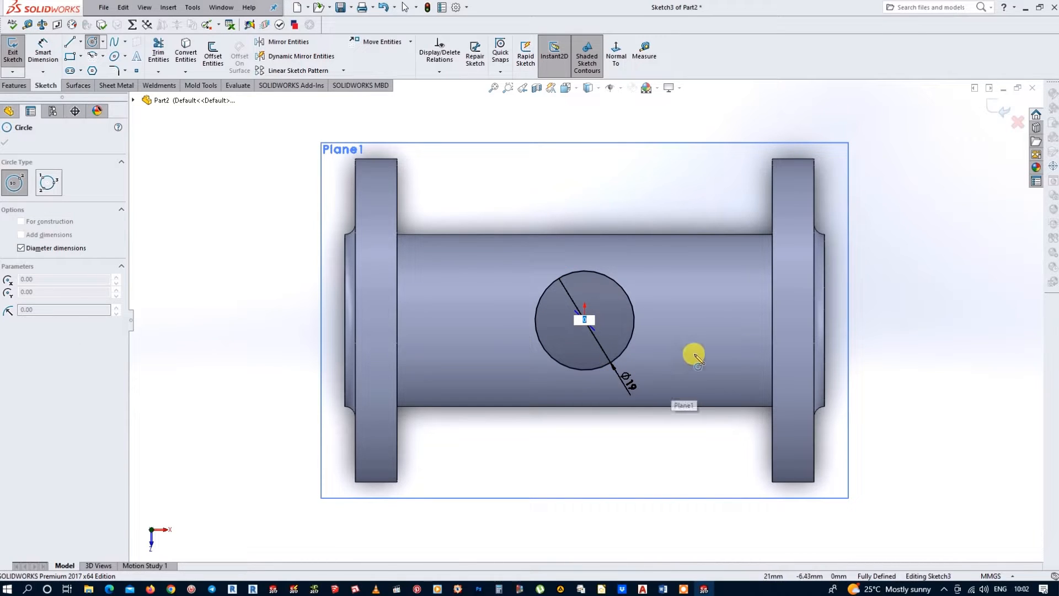
type("33")
key("Return")
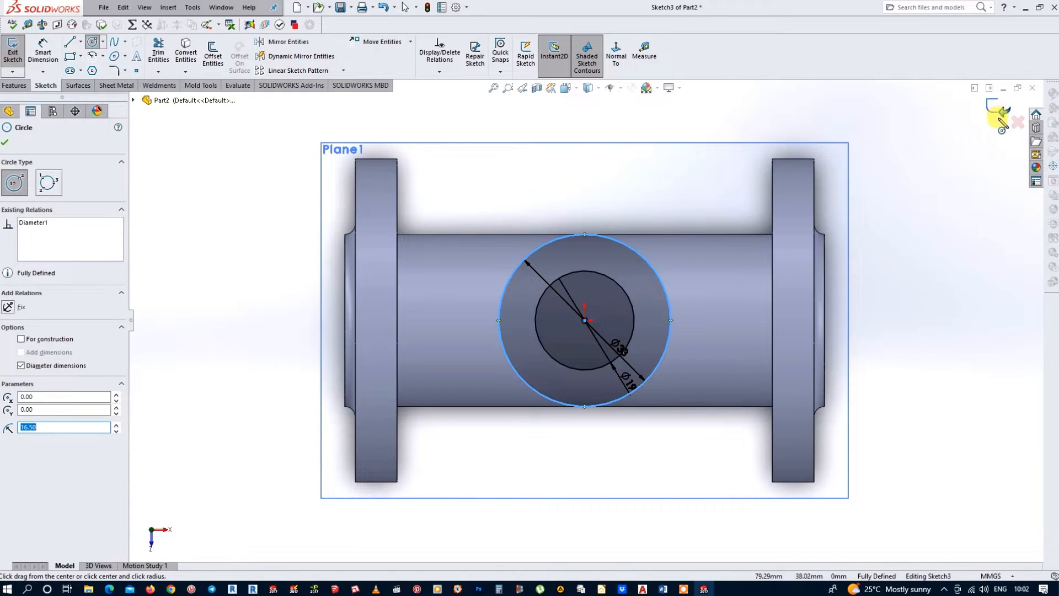
left_click(1000, 112)
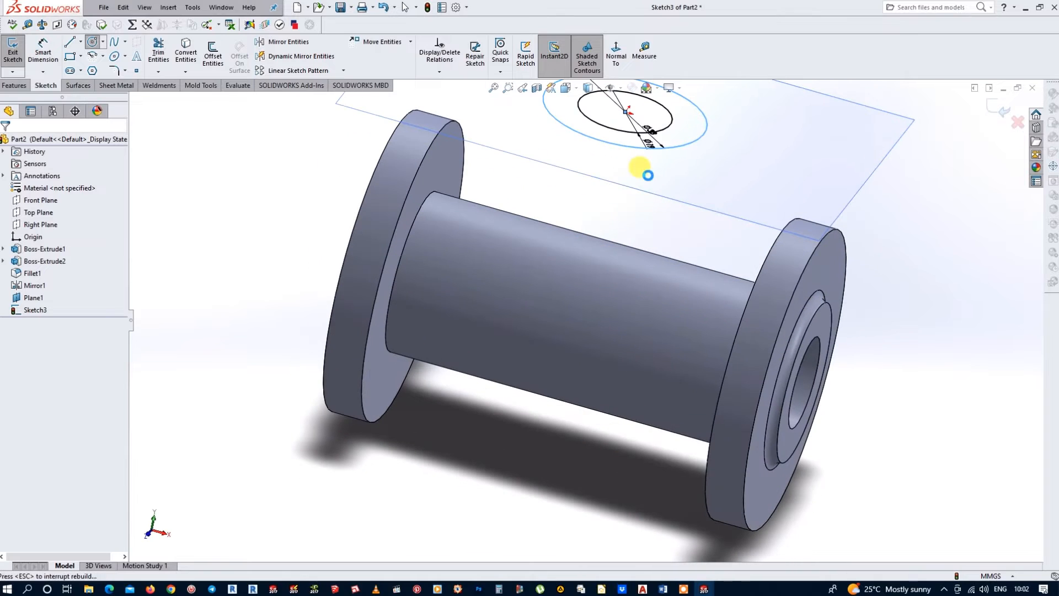
- Extrude the ring sketch as a boss with the Up To Surface end condition, ending at the tube's outer cylindrical face
left_click(12, 51)
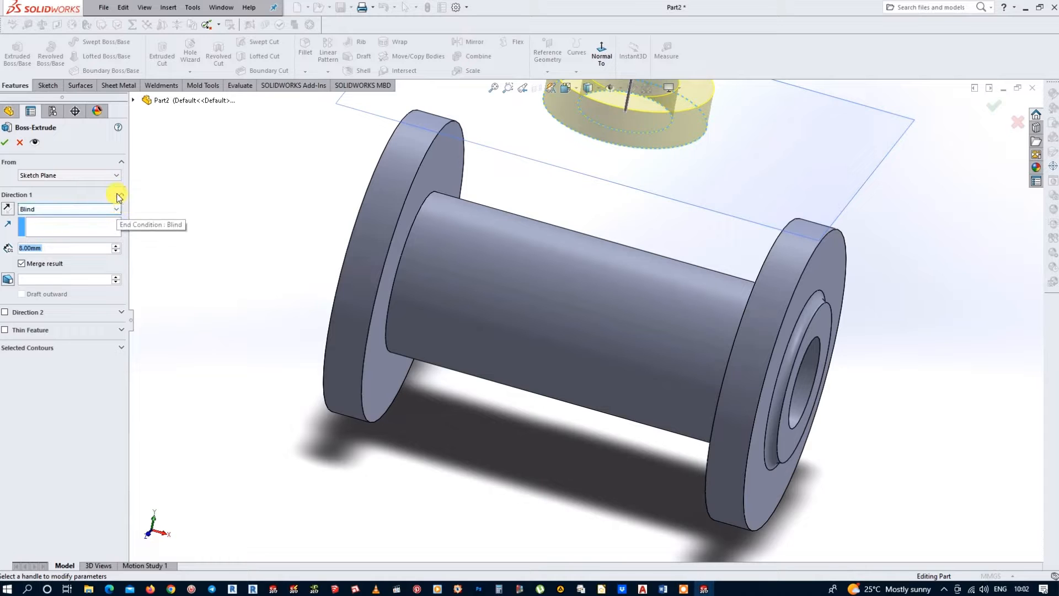
left_click(117, 210)
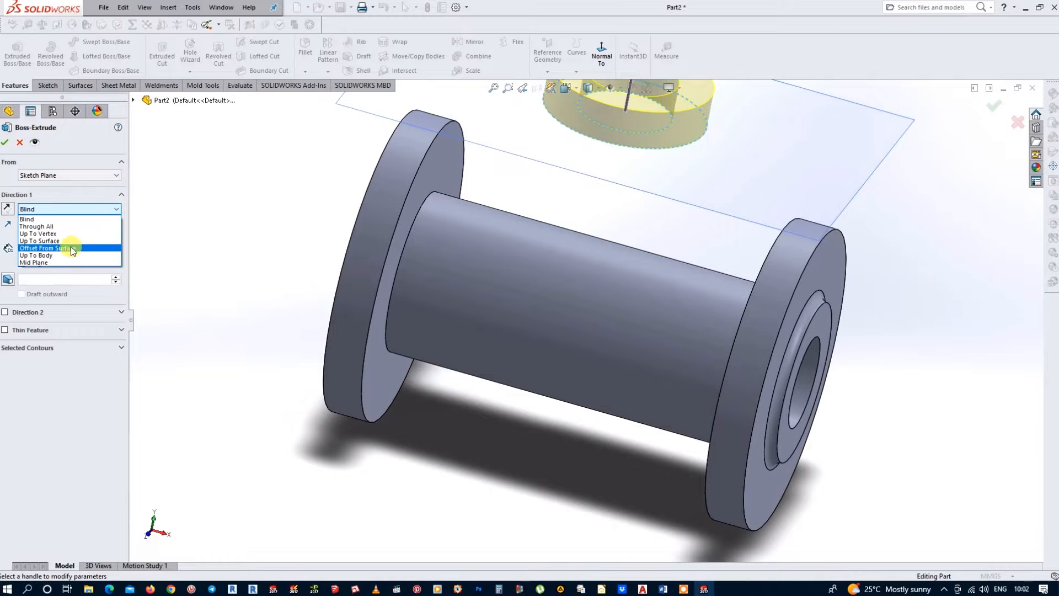
left_click(44, 241)
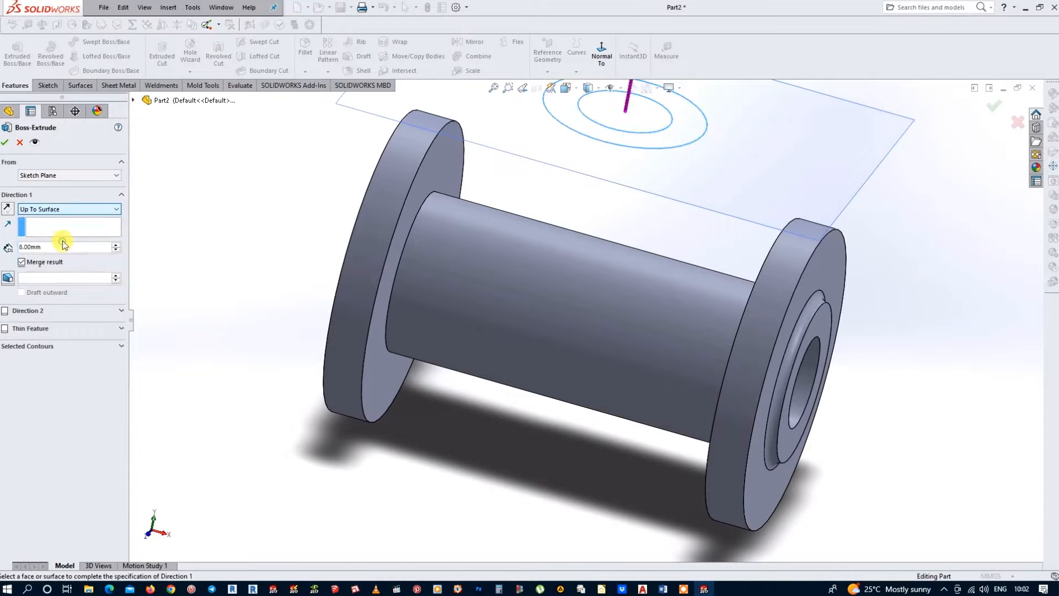
left_click(598, 307)
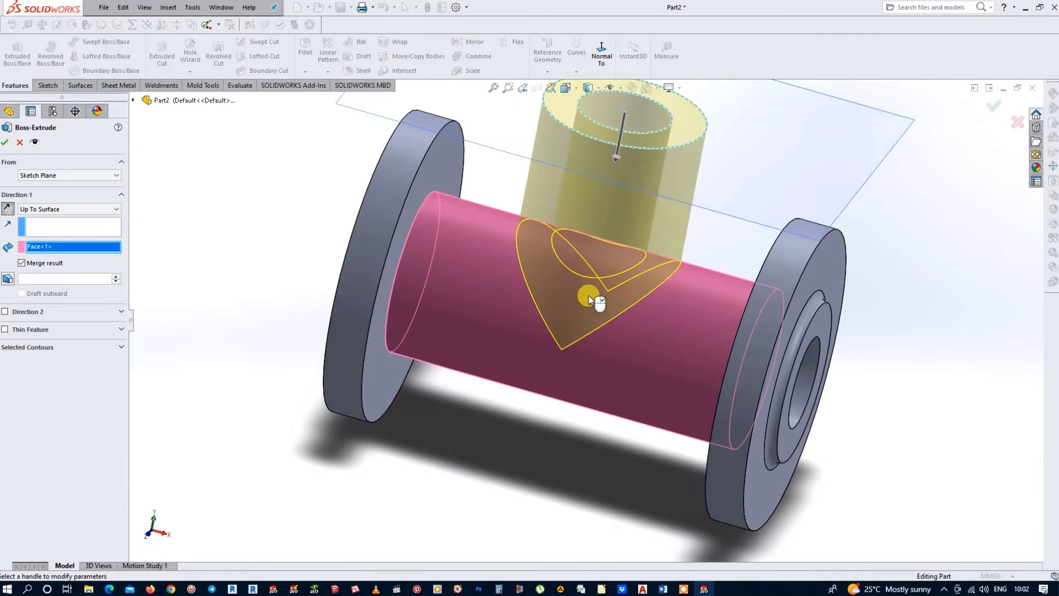
left_click(6, 143)
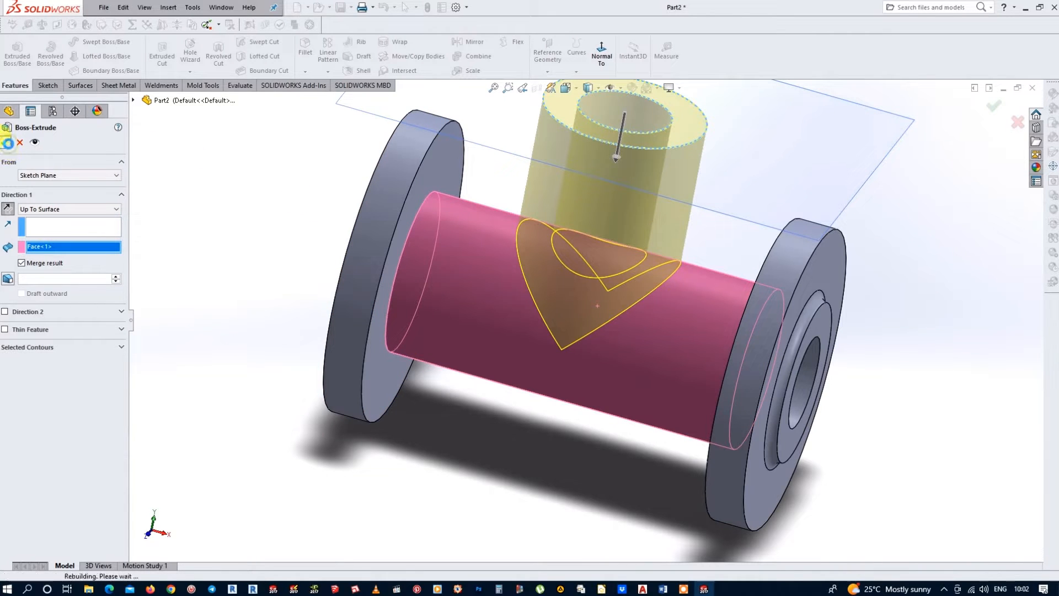
- Sketch a 62 mm diameter circle centred on the origin on the vertical branch's top annular face
scroll(595, 323, "up", 3)
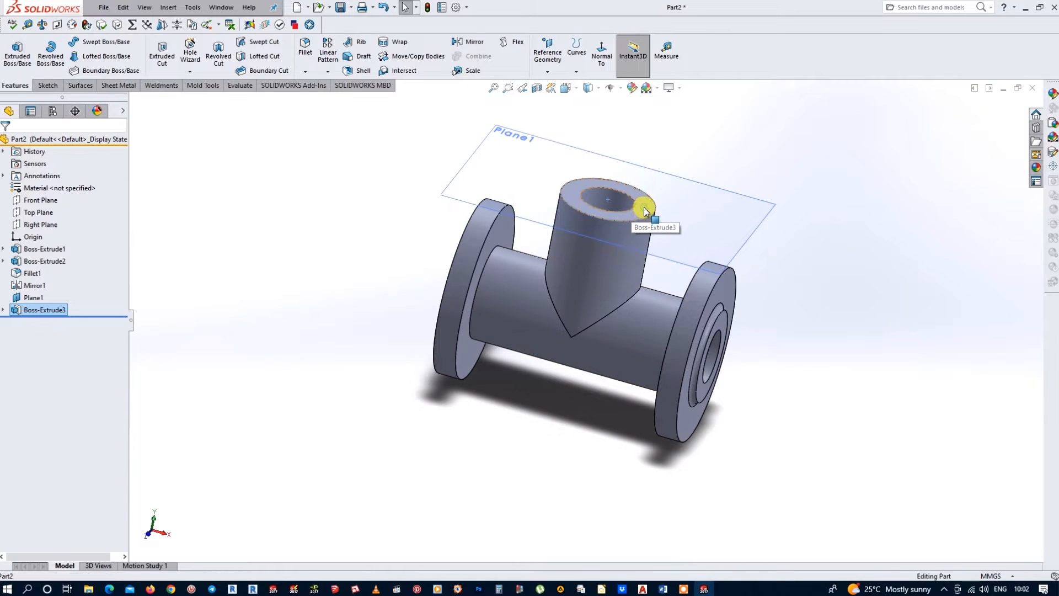
left_click(644, 210)
left_click(692, 175)
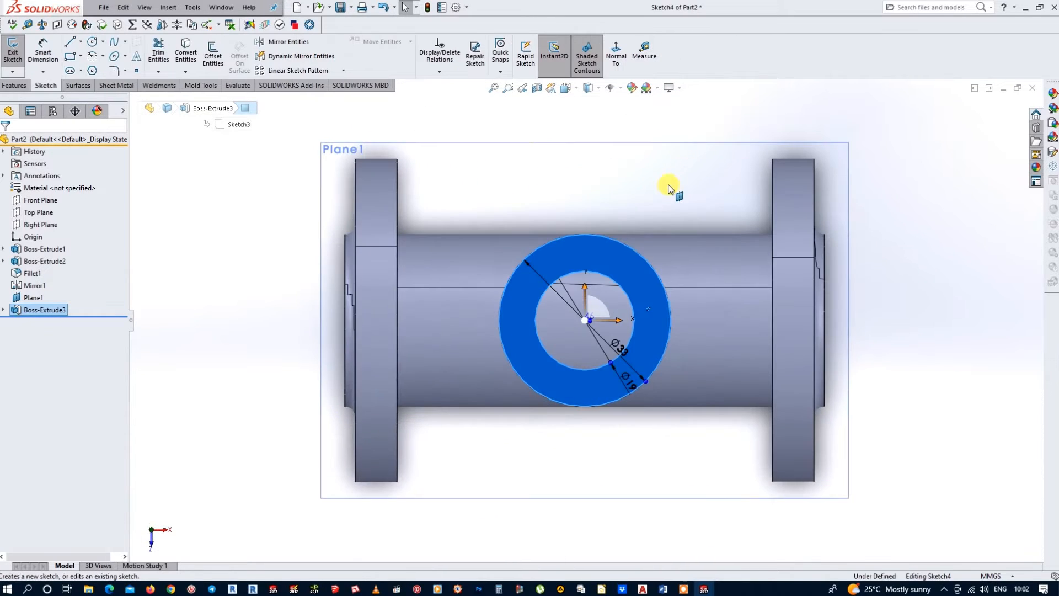
left_click(92, 45)
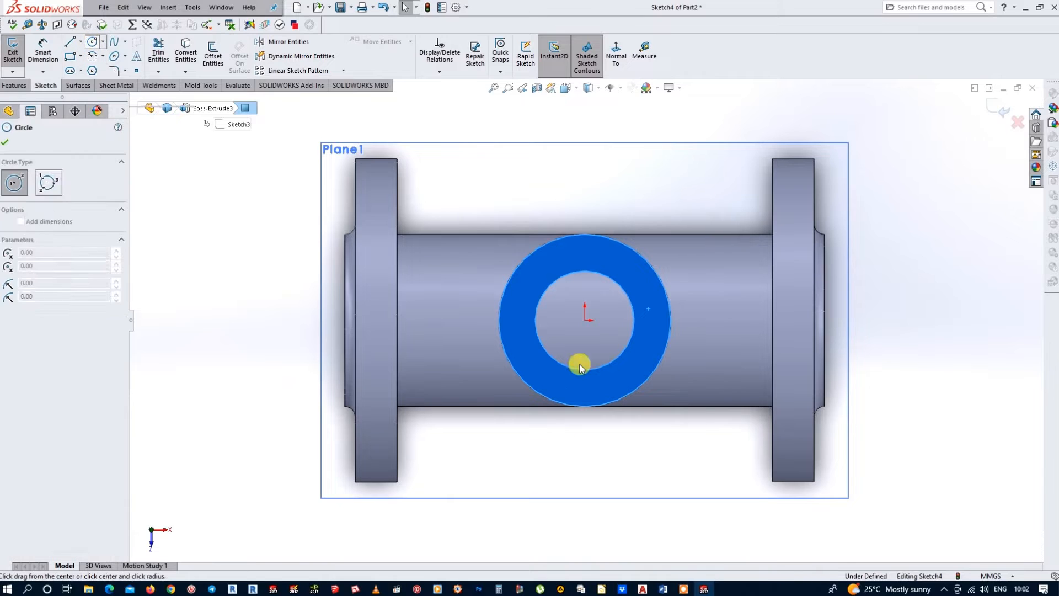
left_click(586, 321)
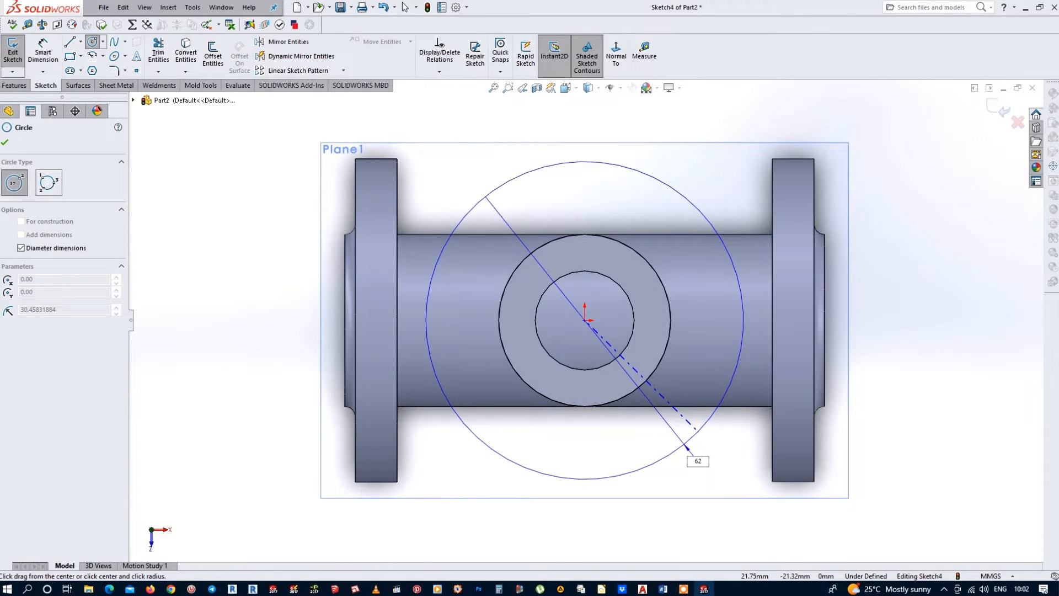
left_click(688, 445)
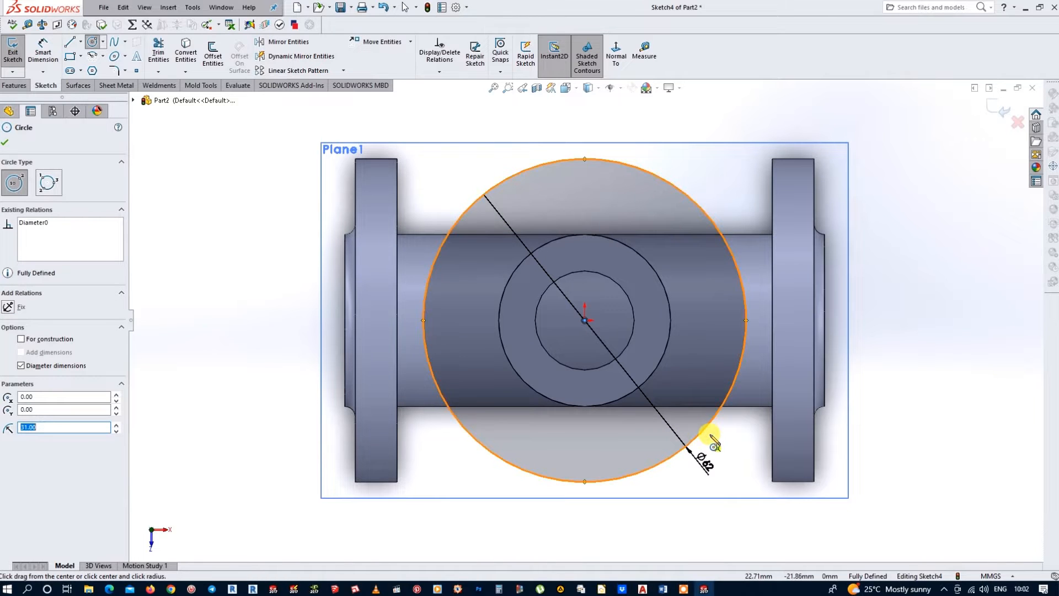
- Convert the branch's outer circular edge into the flange sketch as its inner boundary and exit the sketch
mouse_move(721, 450)
middle_mouse_down()
mouse_move(702, 336)
mouse_move(645, 331)
middle_mouse_up()
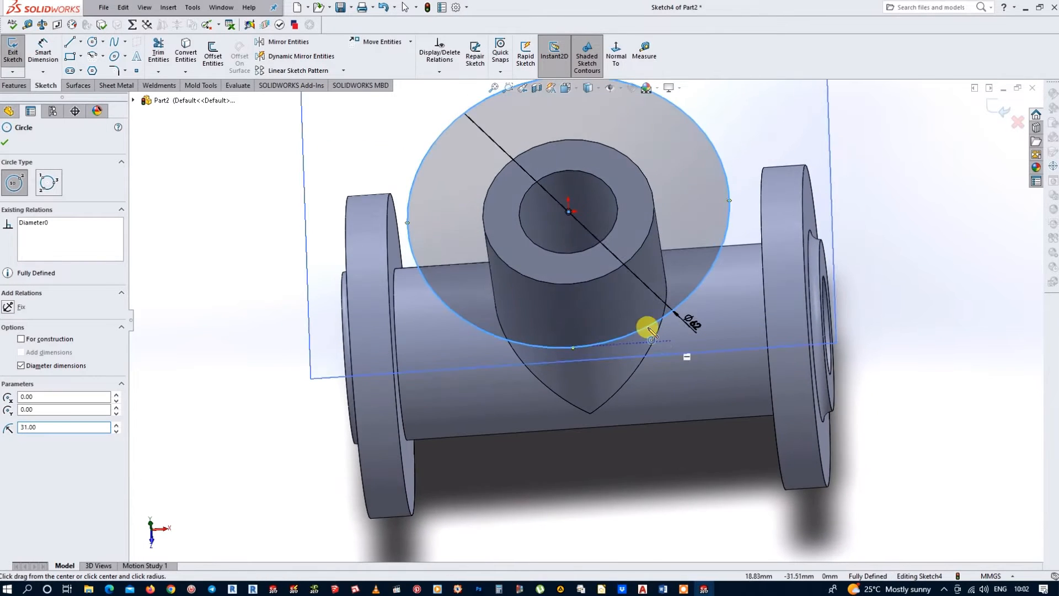
right_click(473, 193)
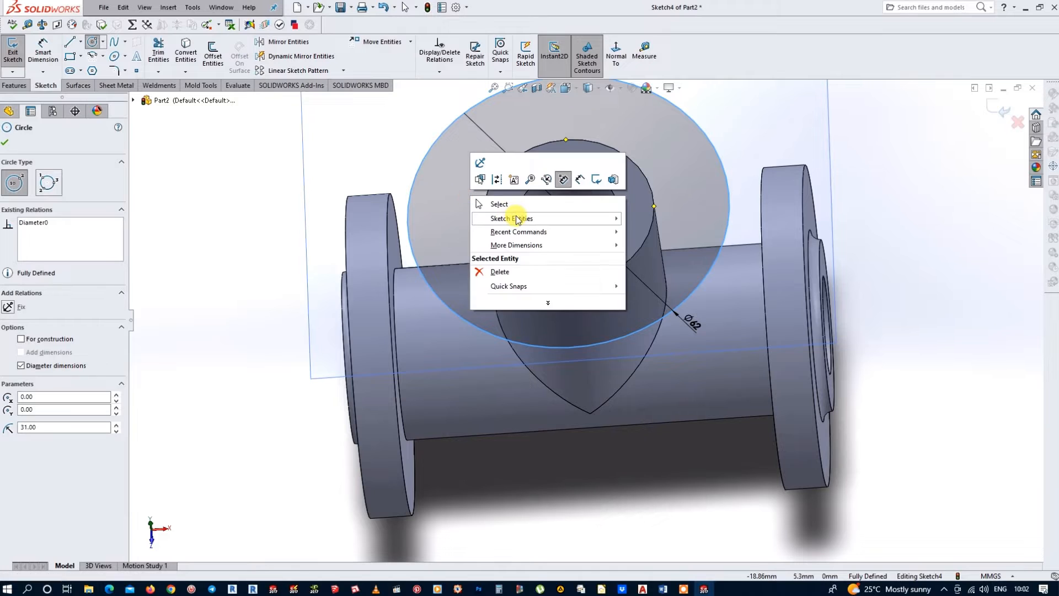
left_click(521, 209)
left_click(597, 278)
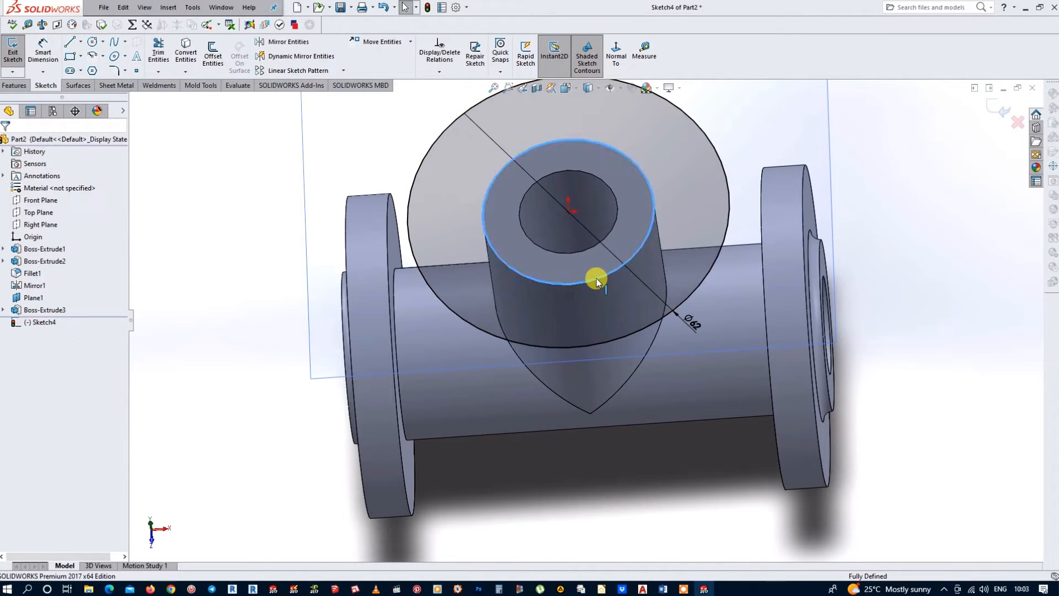
left_click(183, 58)
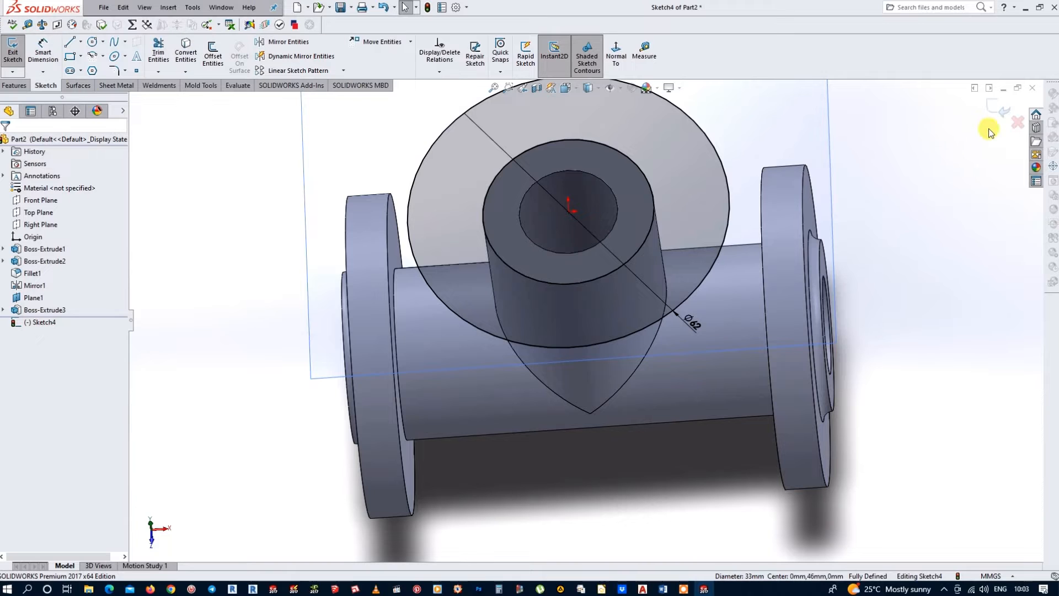
left_click(1001, 110)
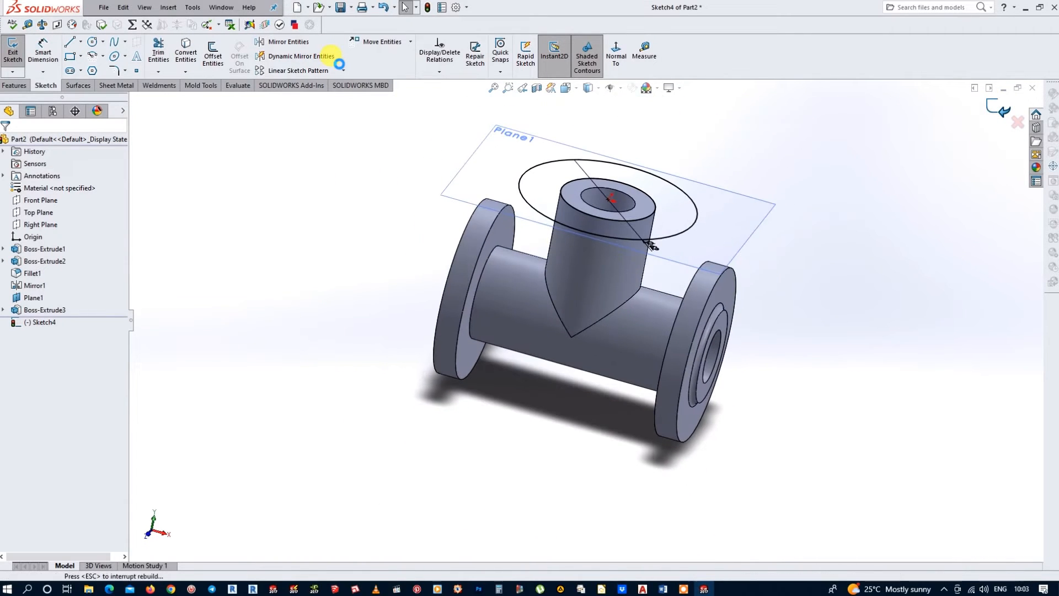
- Extrude the branch flange to a blind depth of 8 mm from a 2 mm start offset, reversing both directions toward the tube
left_click(19, 86)
left_click(17, 58)
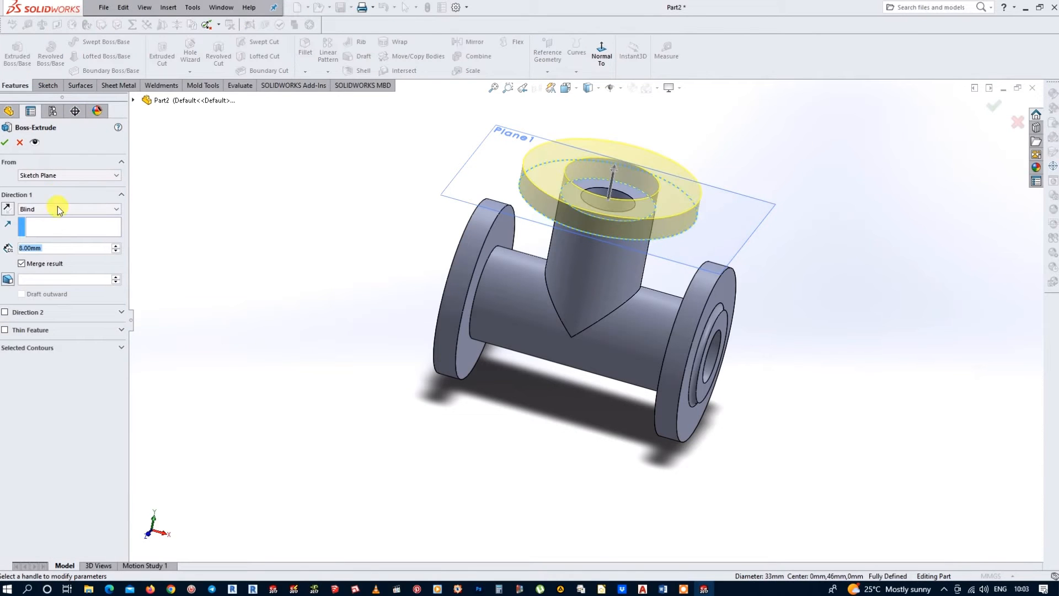
left_click(93, 178)
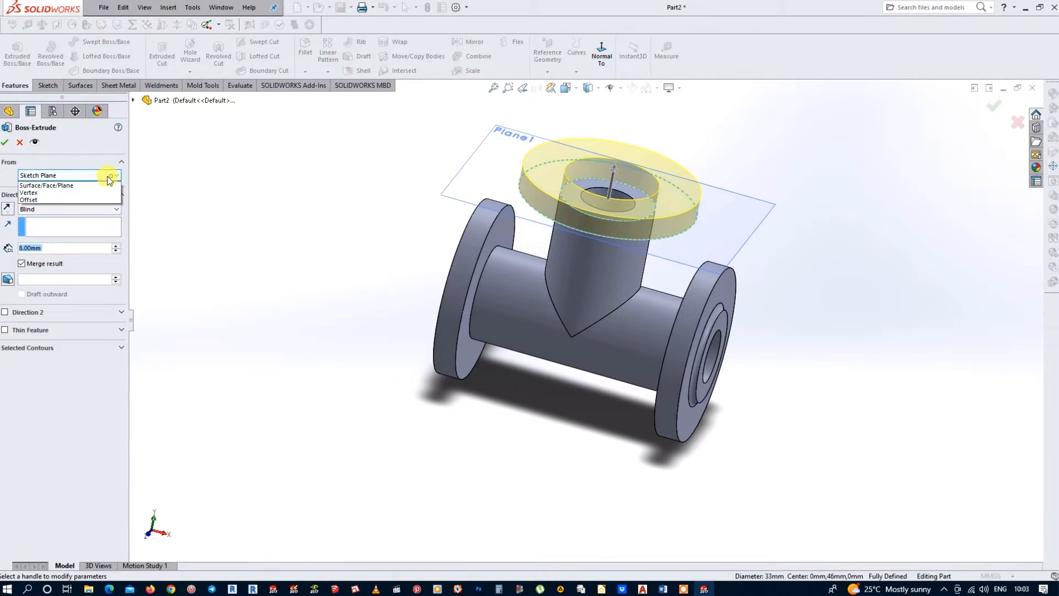
left_click(47, 206)
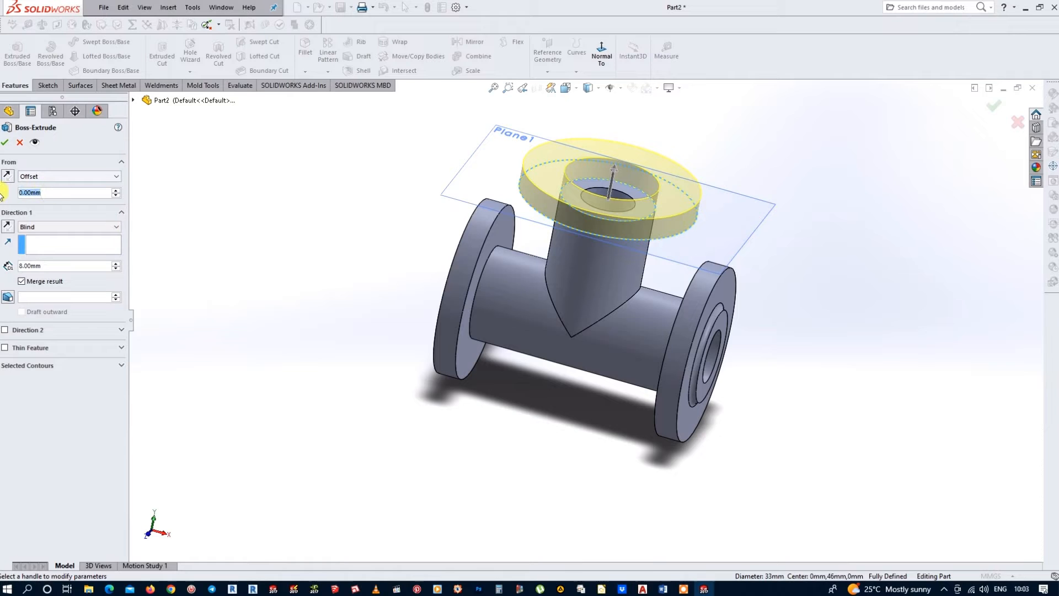
type("2")
key("Return")
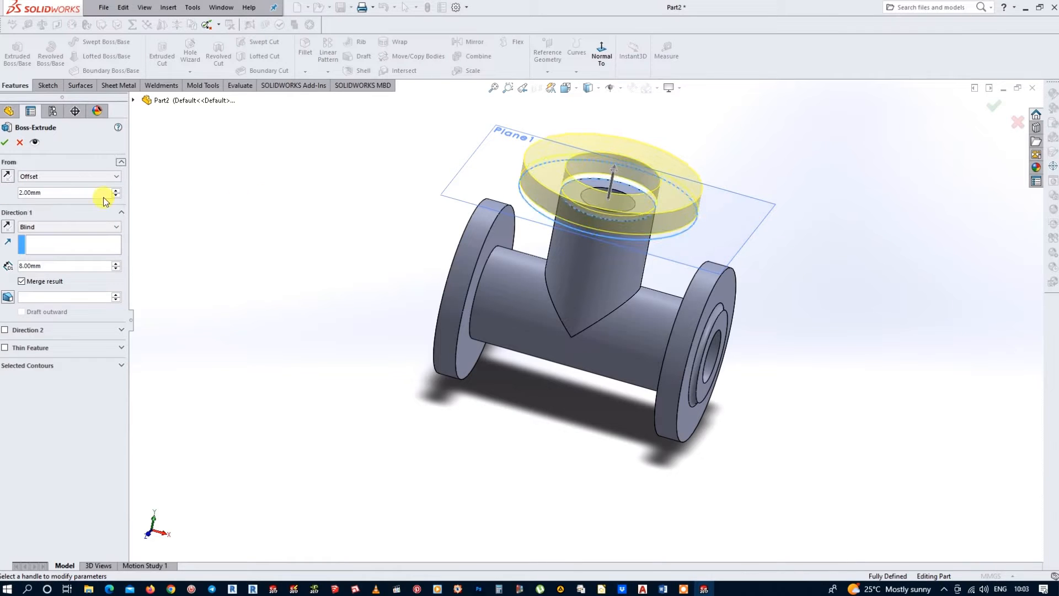
left_click(7, 176)
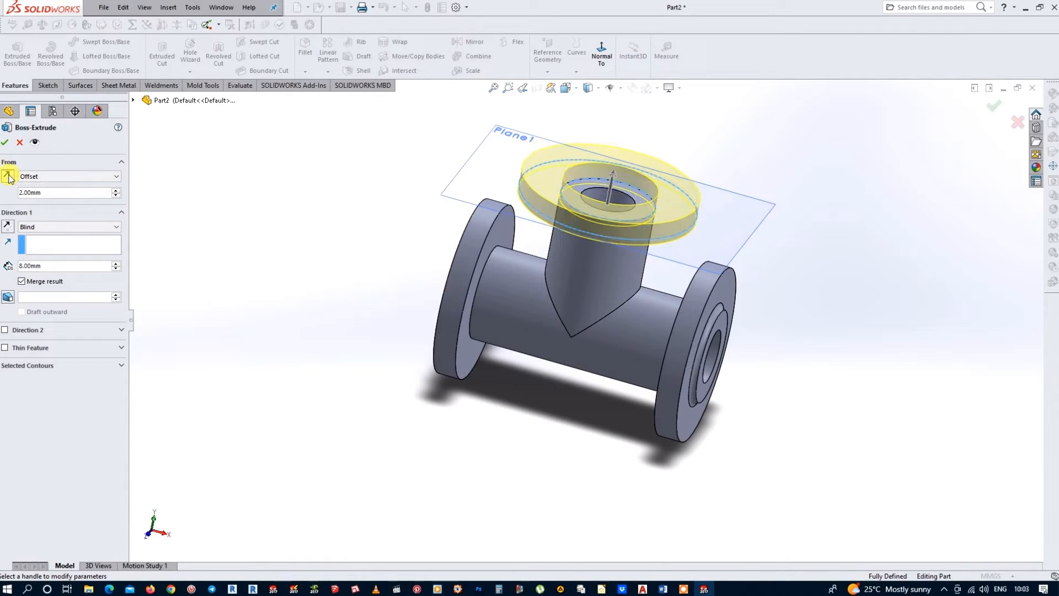
left_click(6, 225)
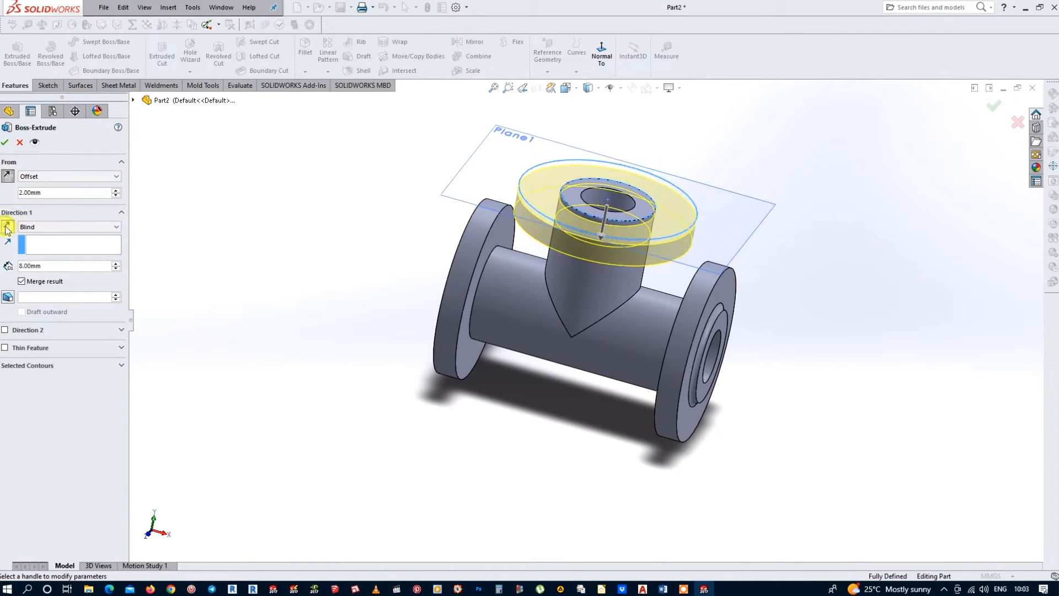
left_click(7, 141)
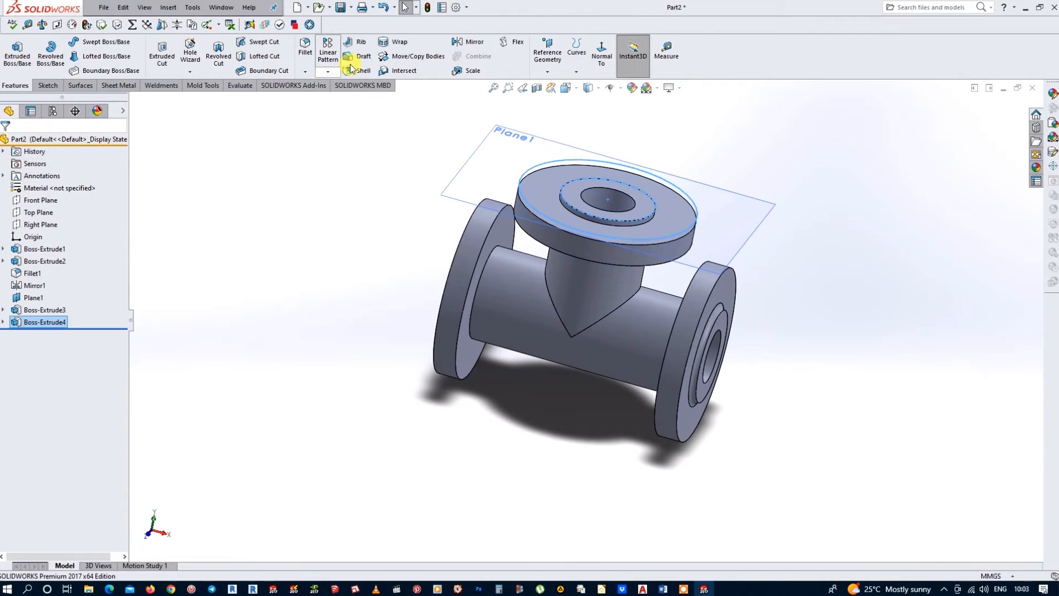
- Fillet the edge where the branch flange's top face meets the protruding pipe end with a 2 mm radius
left_click(310, 51)
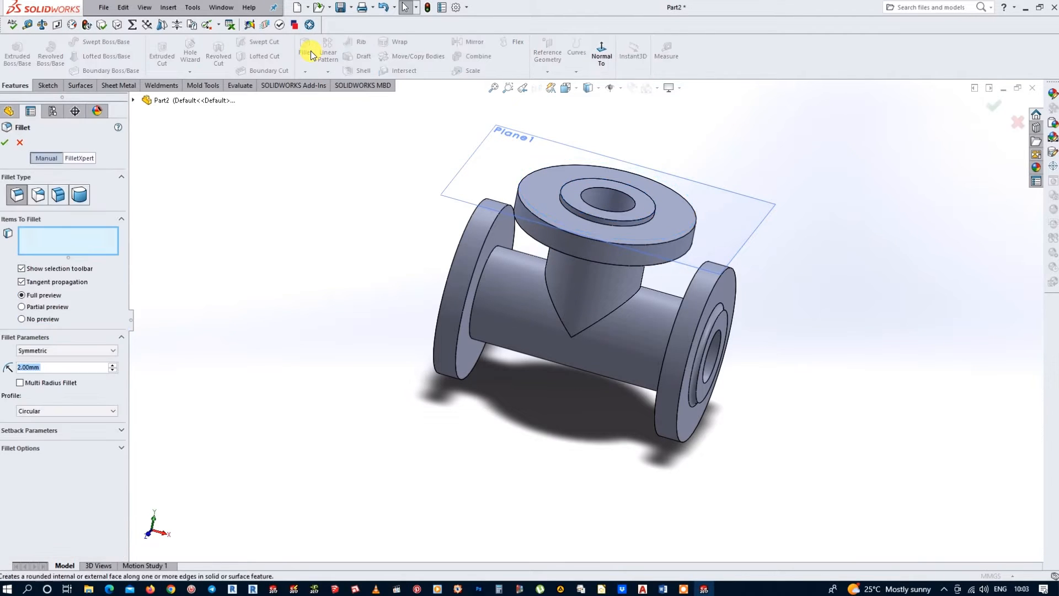
type("2")
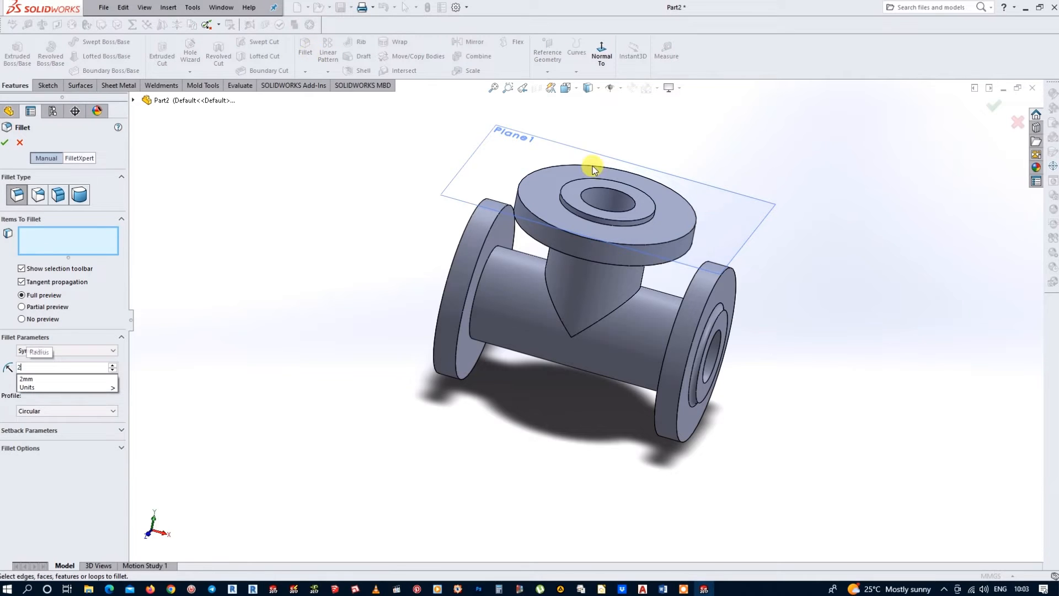
scroll(616, 236, "down", 3)
left_click(622, 233)
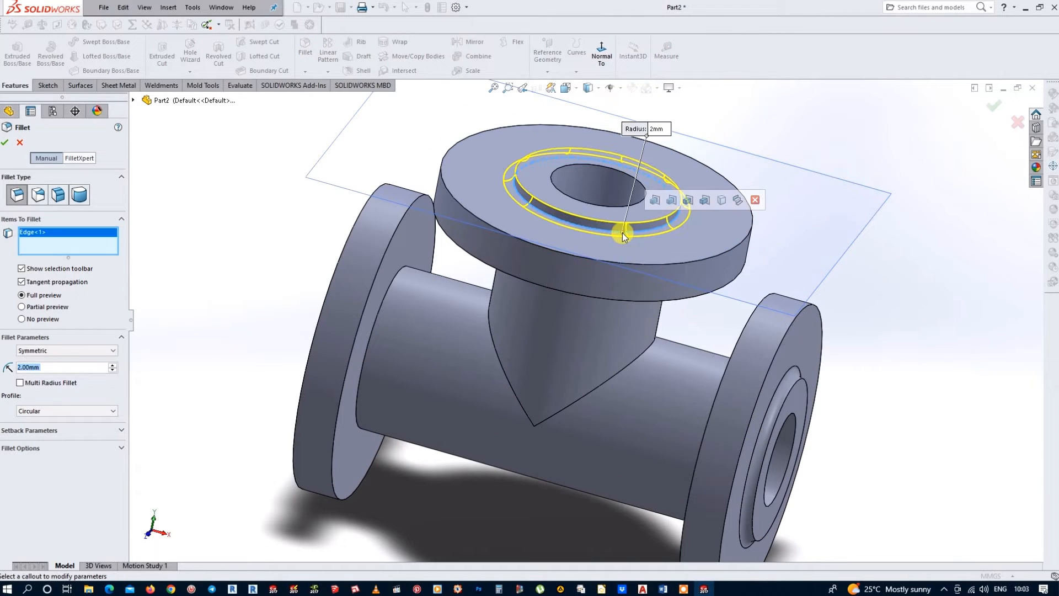
left_click(6, 143)
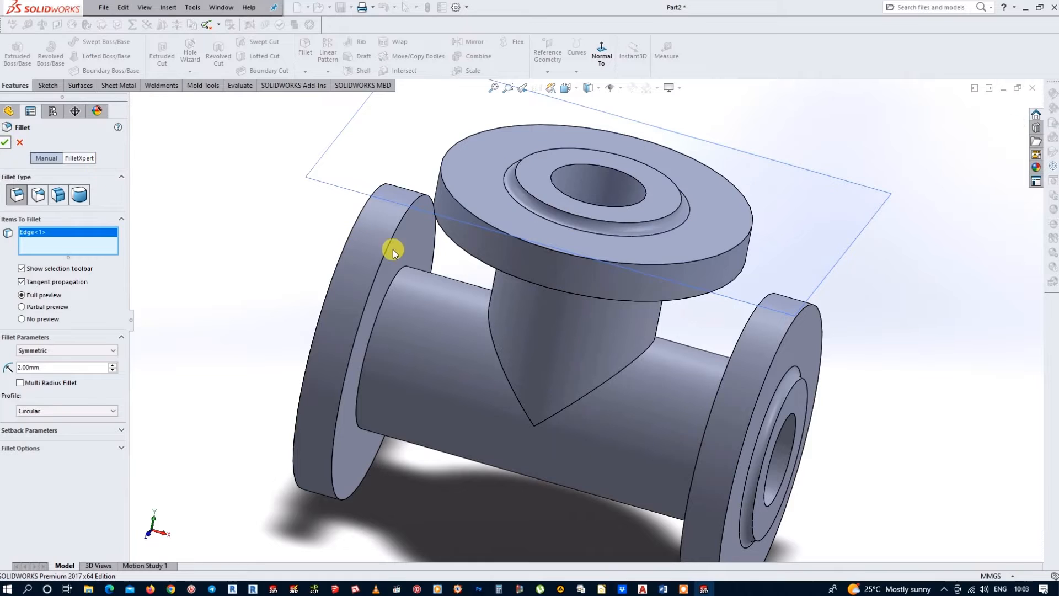
scroll(596, 331, "up", 2)
middle_click_drag(597, 289, 590, 332)
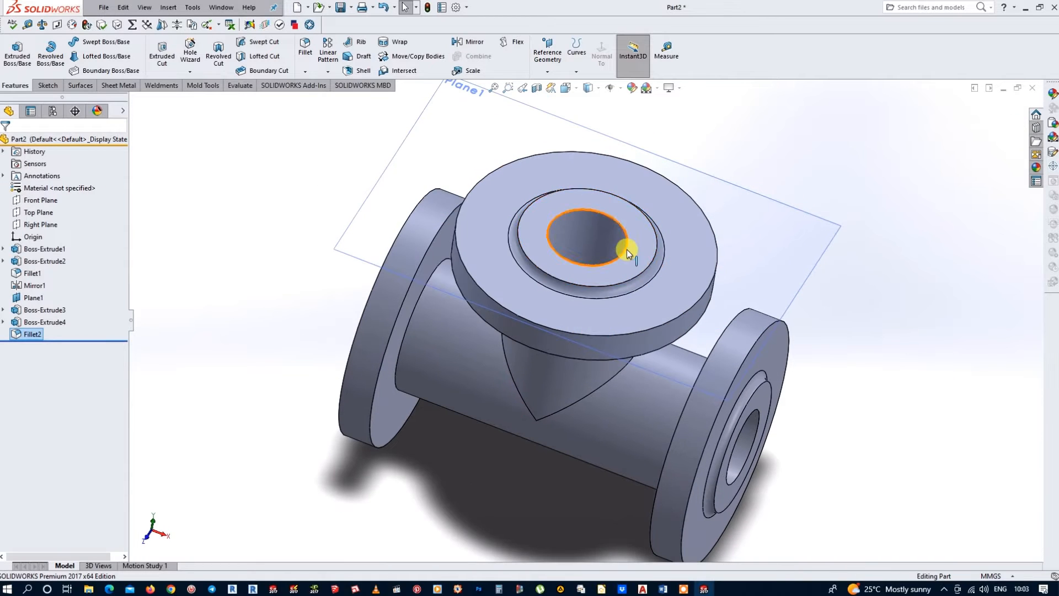
- Sketch on the branch's top annular face, convert the inner bore edge into a sketch circle and exit the sketch
left_click(641, 243)
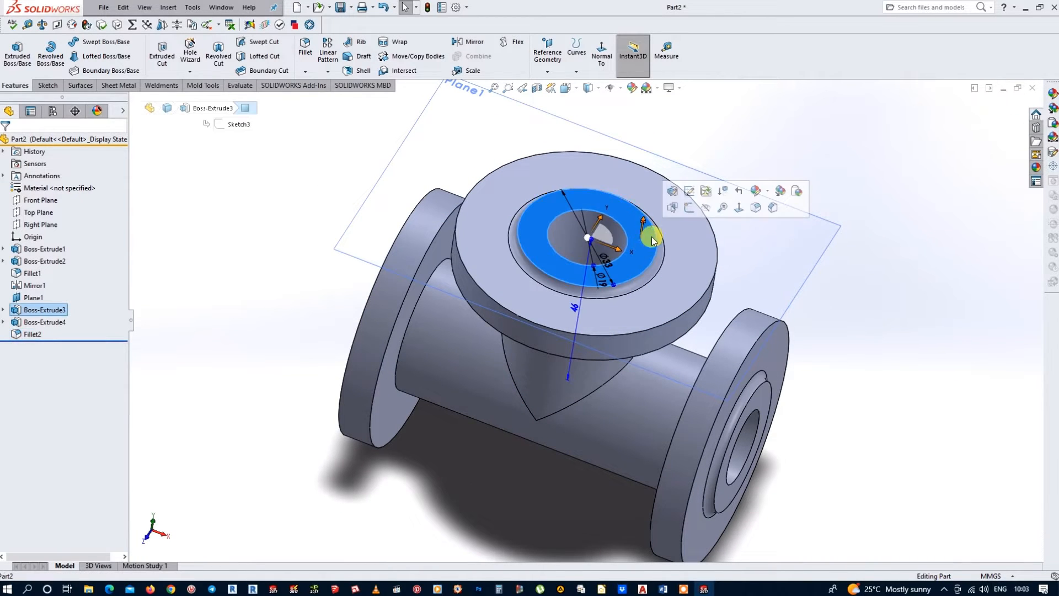
left_click(687, 207)
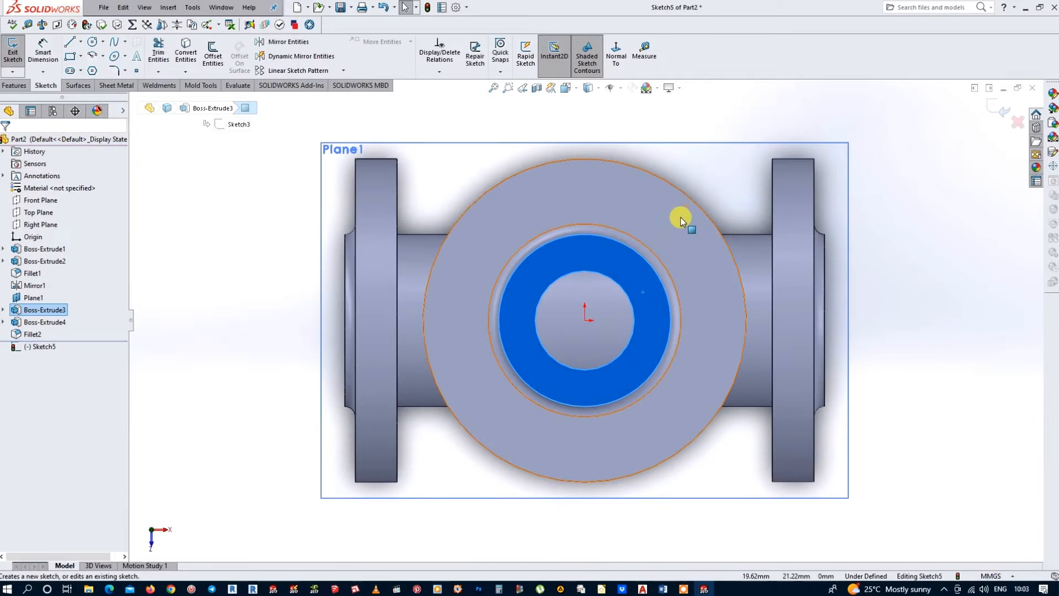
left_click(621, 286)
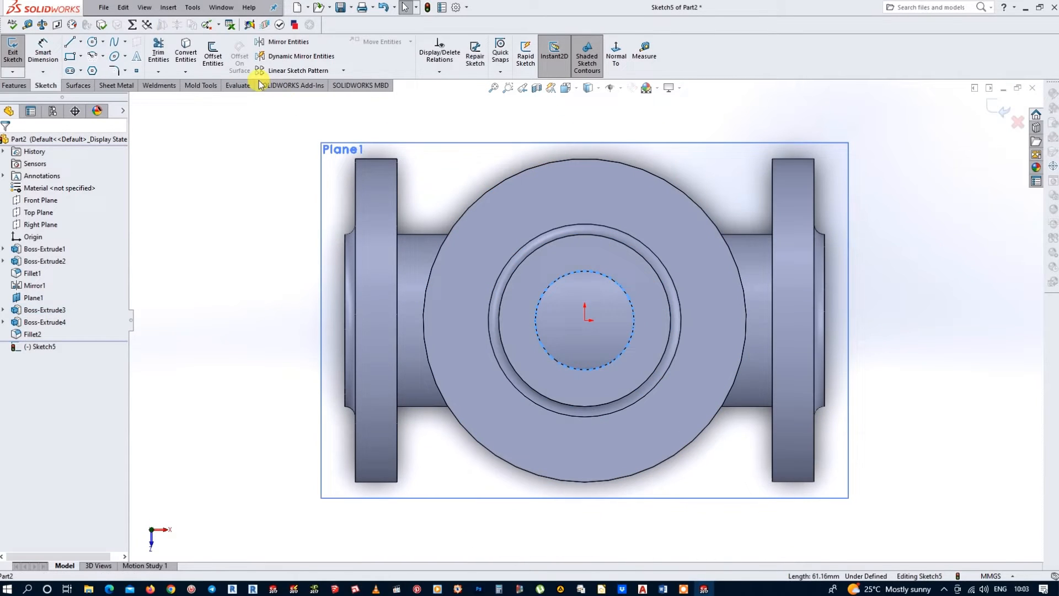
left_click(185, 55)
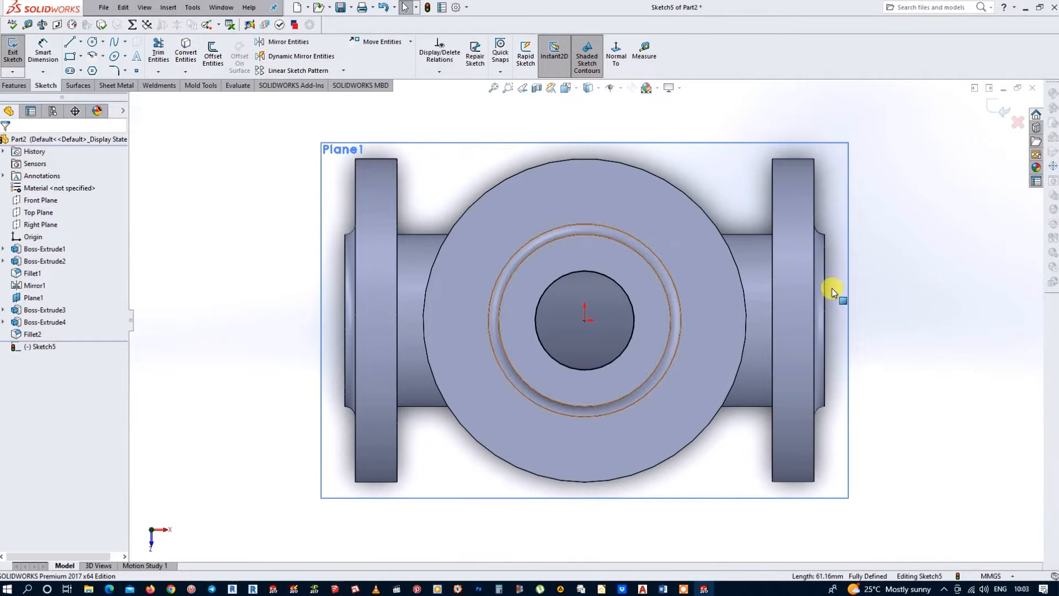
left_click(996, 105)
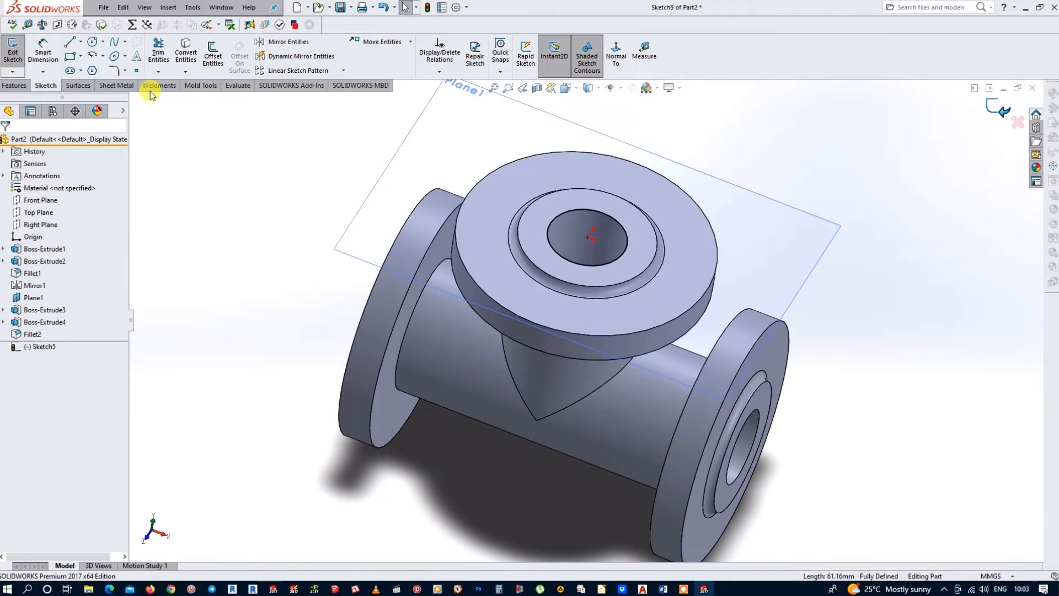
- Cut-extrude the converted bore circle from the sketch plane up to the surface of the main pipe's through bore
left_click(168, 57)
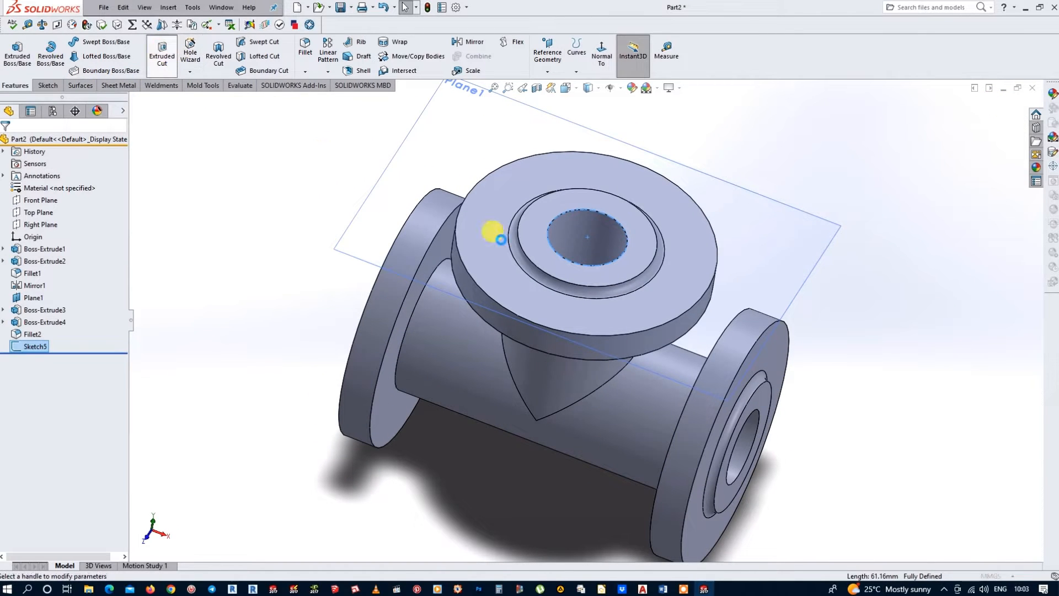
middle_click_drag(644, 306, 601, 247)
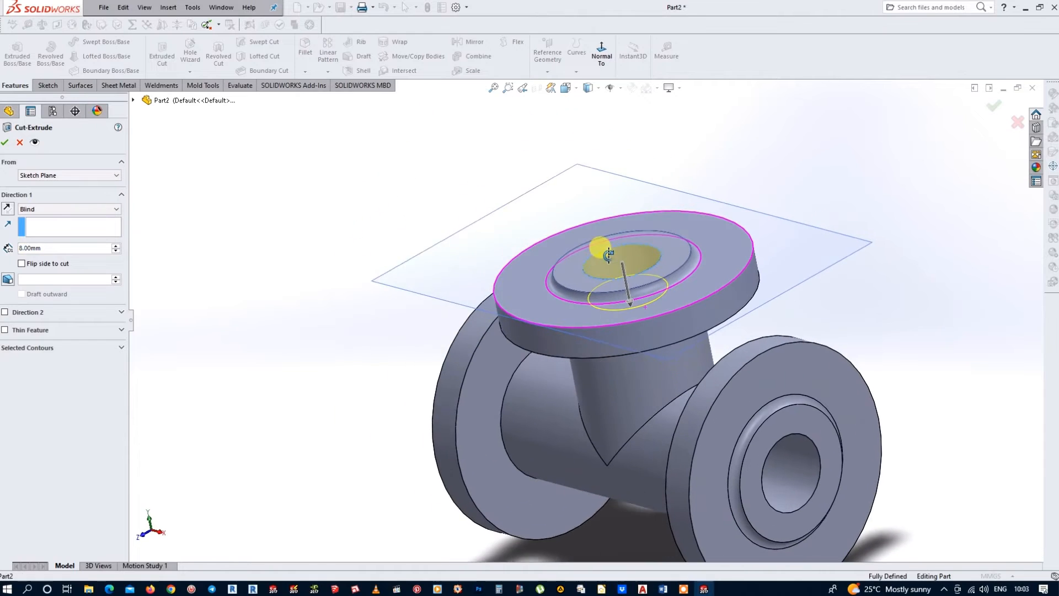
left_click(104, 209)
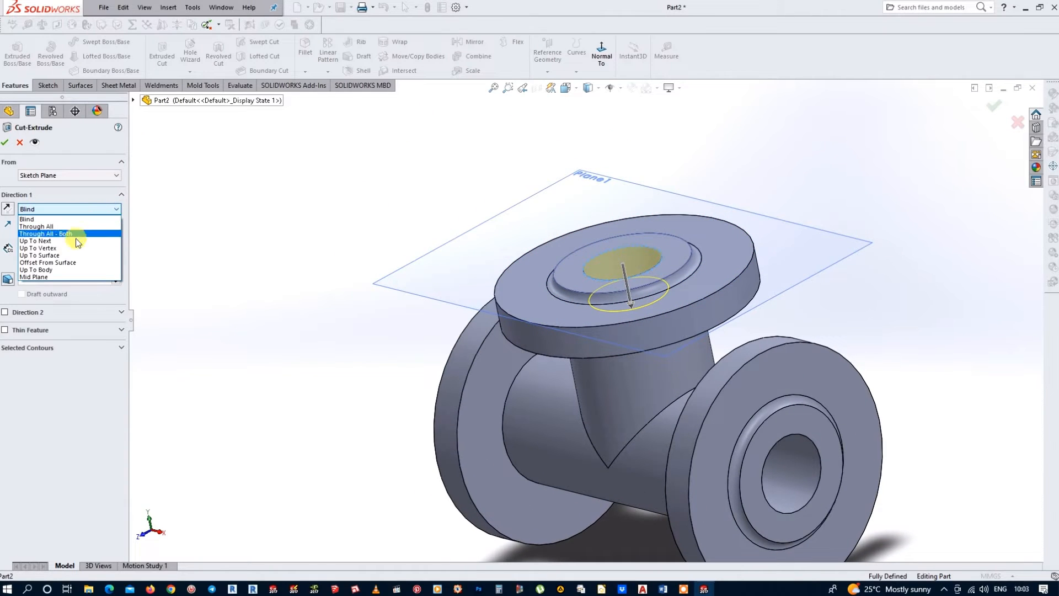
left_click(73, 255)
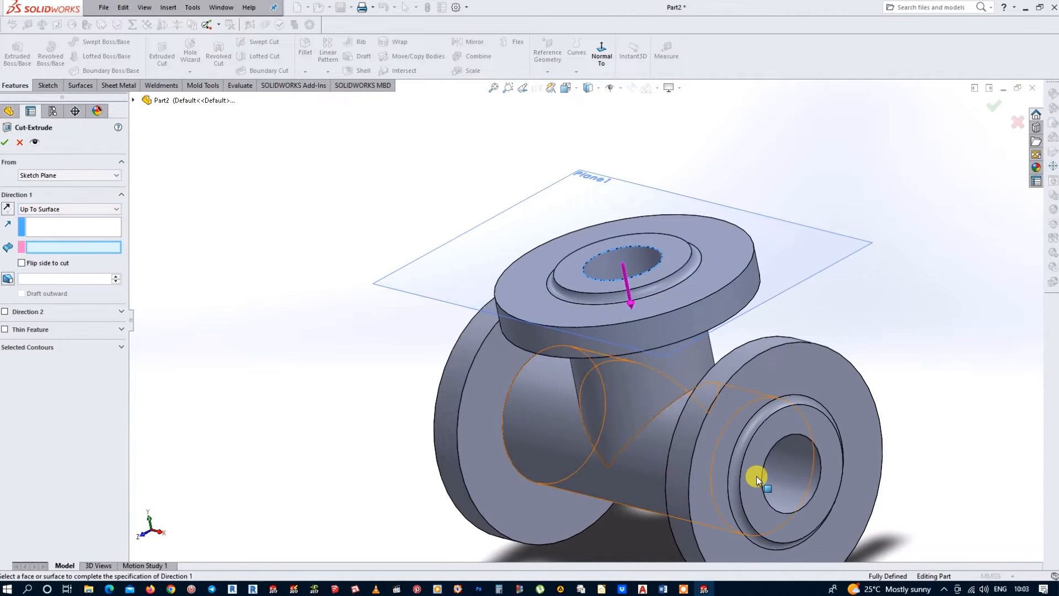
left_click(803, 458)
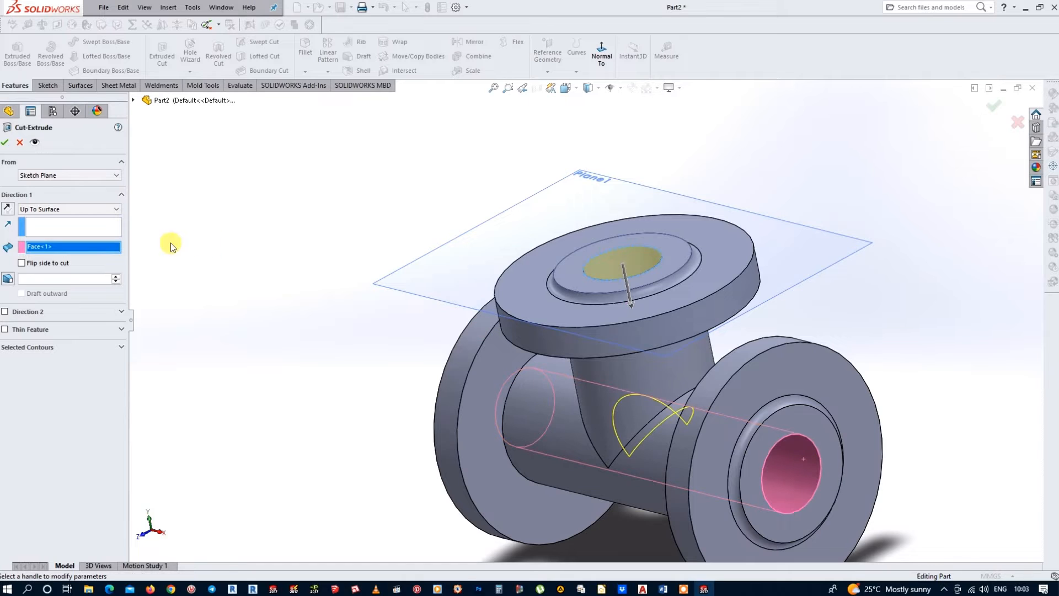
left_click(6, 143)
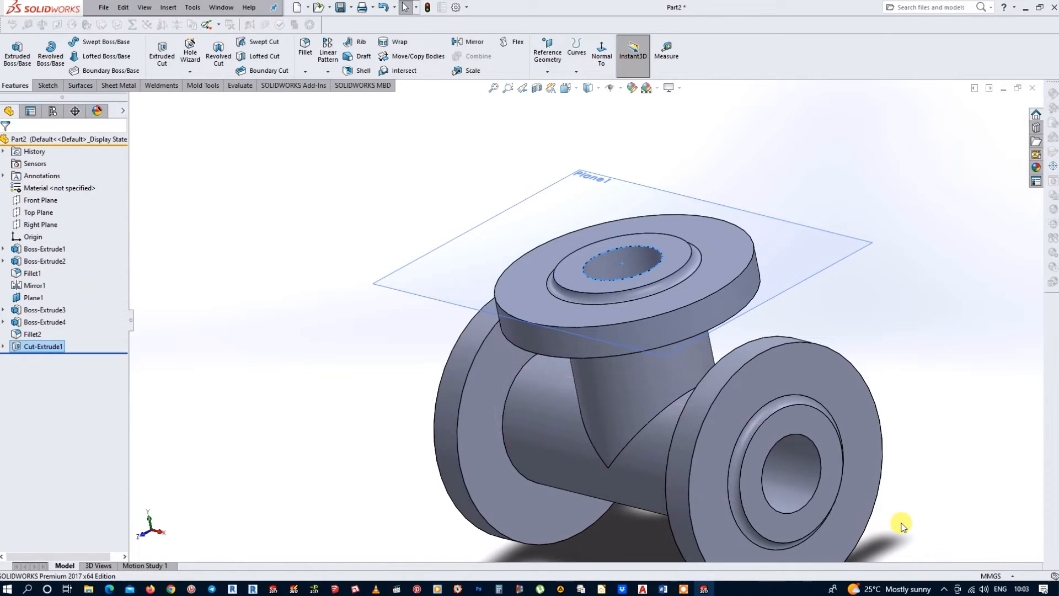
- Fillet both outer intersection edges between the vertical branch and the main pipe with a 14.5 mm radius
middle_click_drag(885, 487, 789, 423)
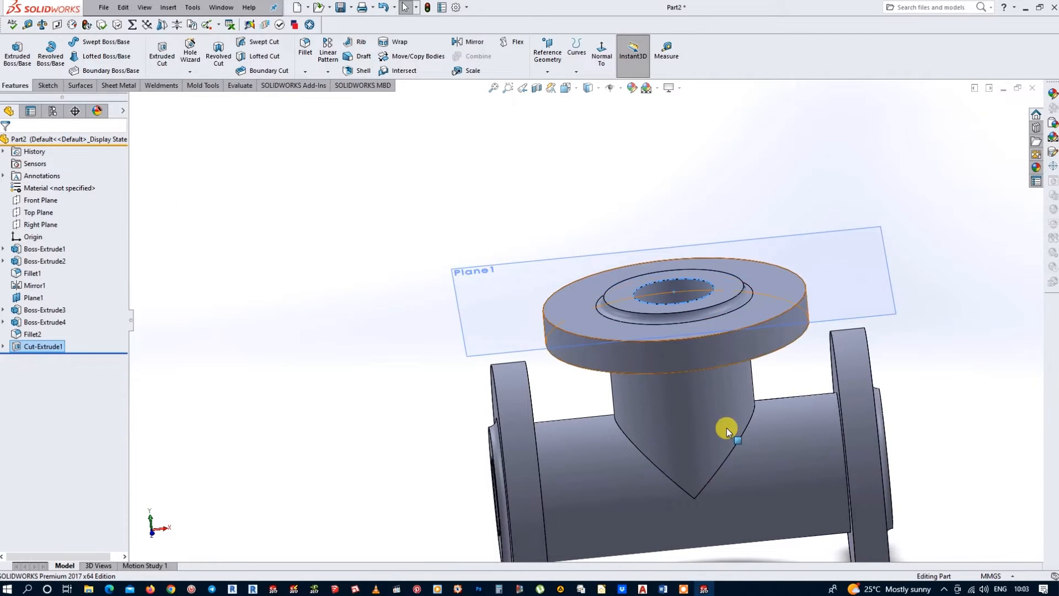
scroll(712, 419, "up", 3)
scroll(696, 406, "down", 3)
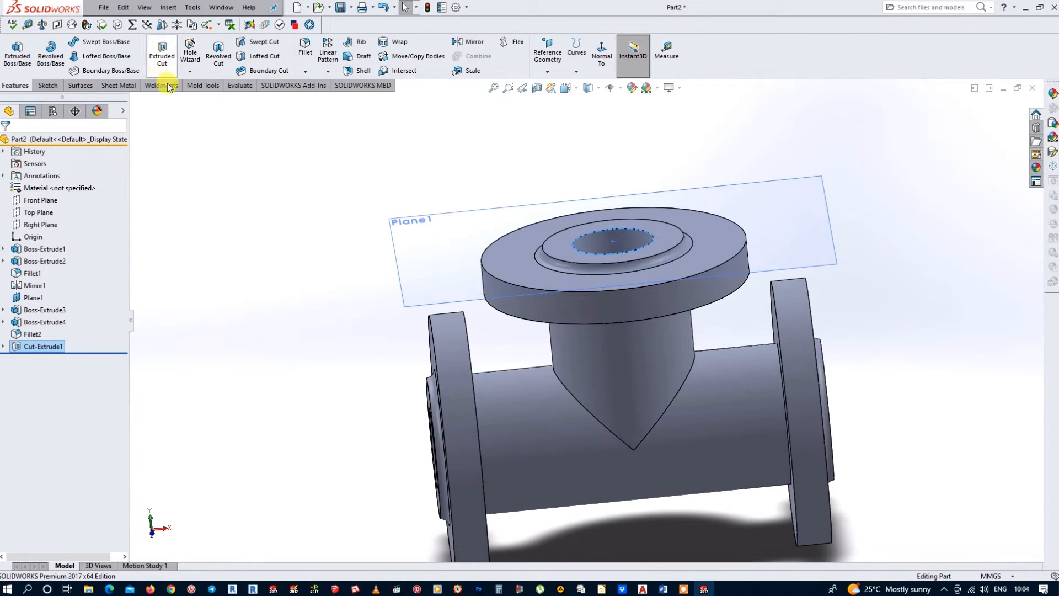
left_click(305, 52)
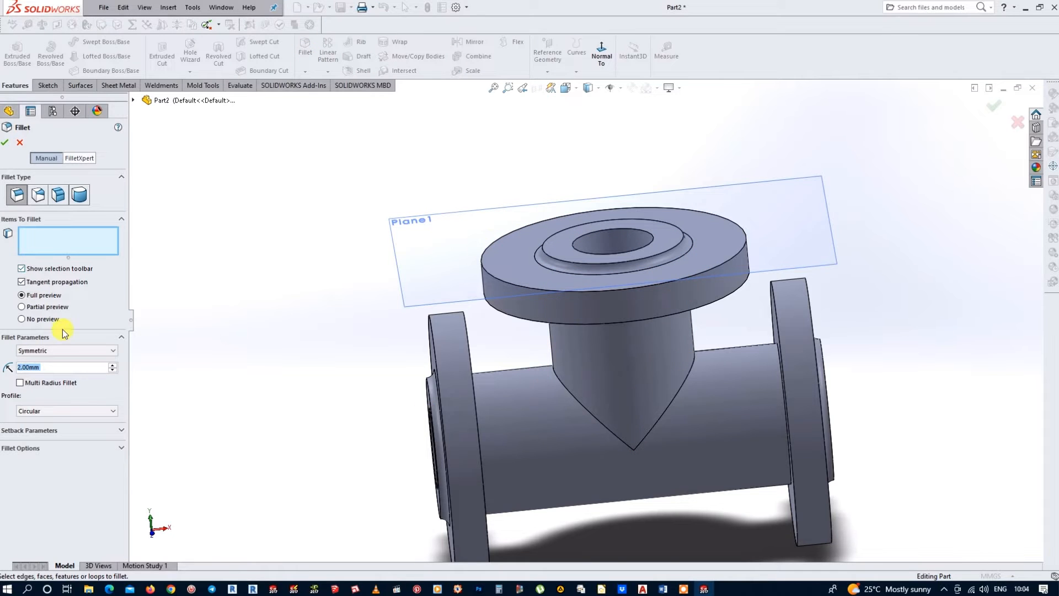
type("14.5")
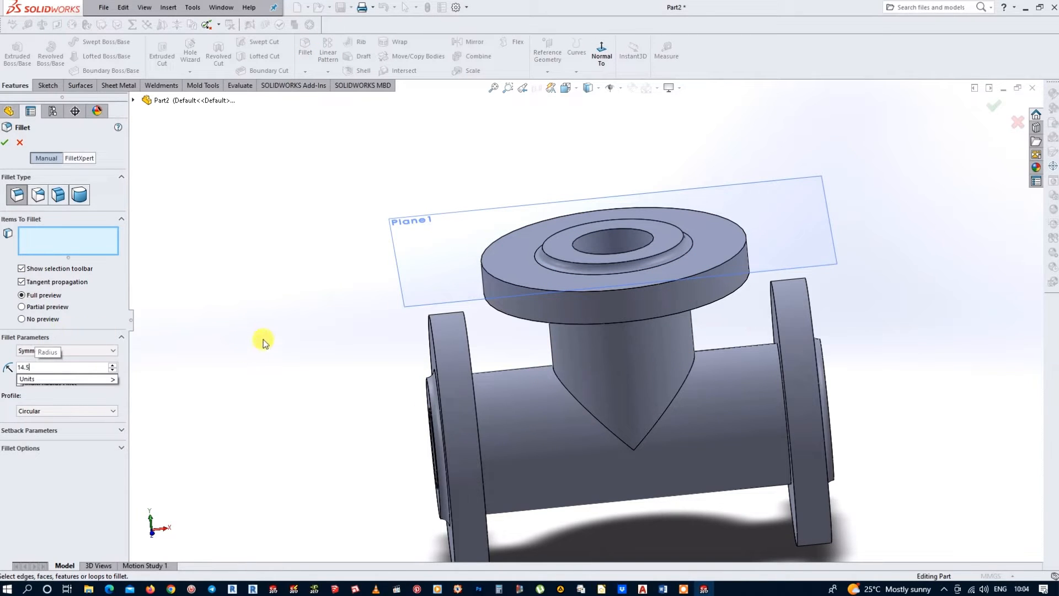
left_click(560, 383)
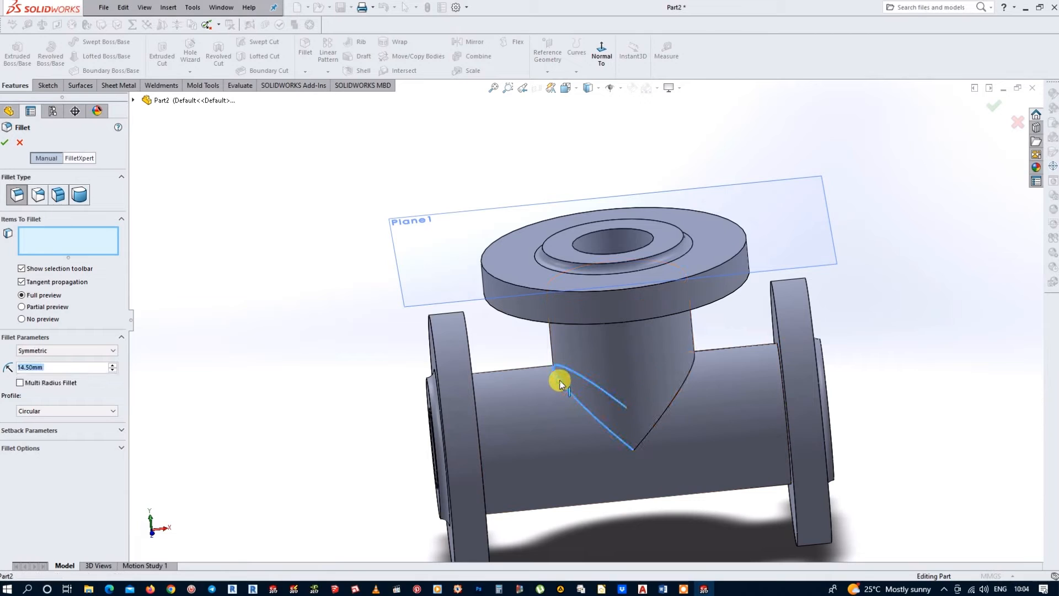
left_click(559, 383)
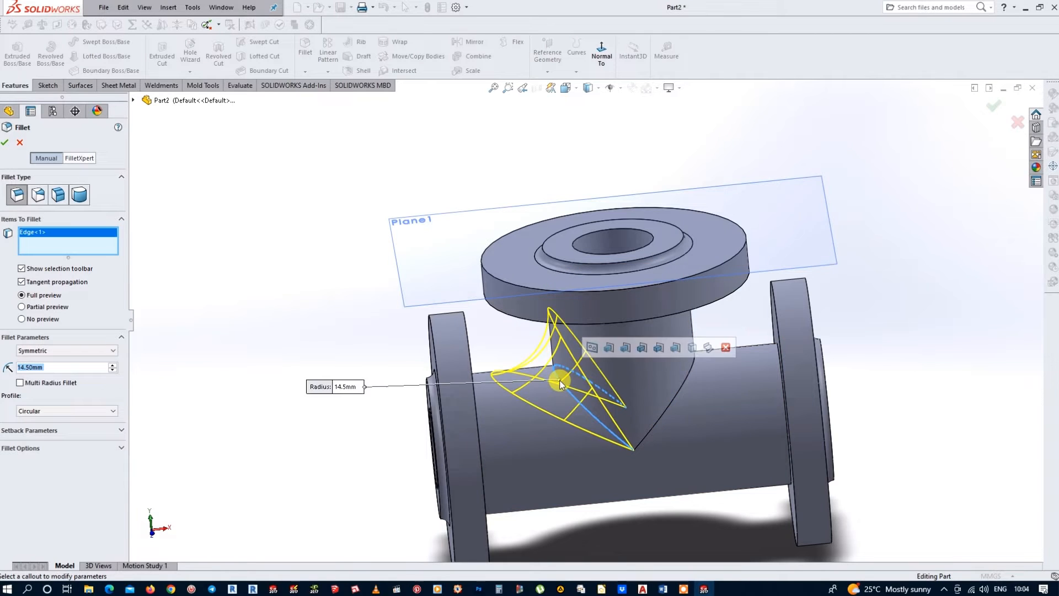
left_click(690, 375)
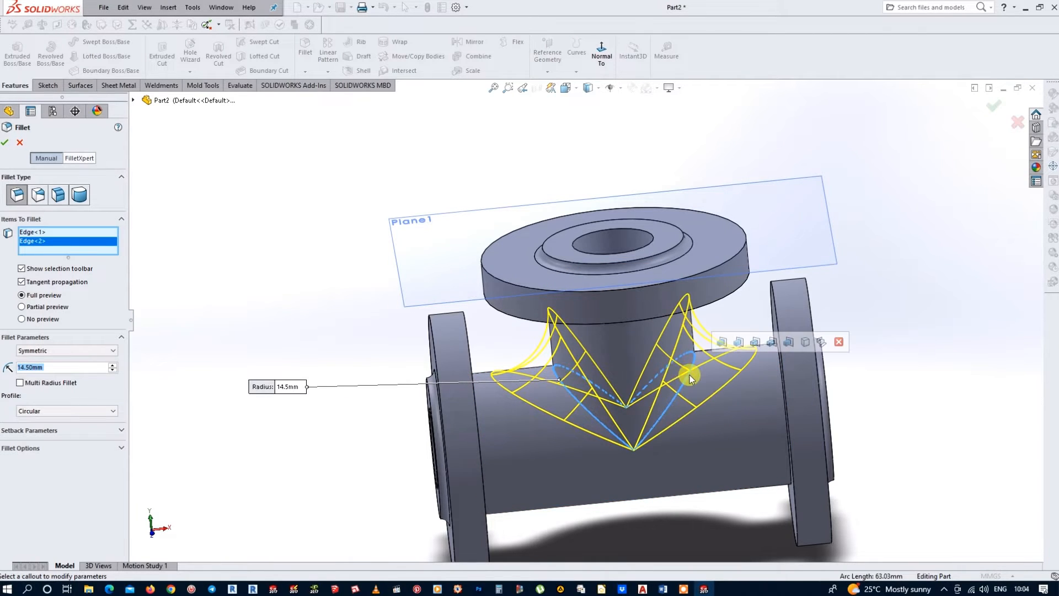
left_click(6, 144)
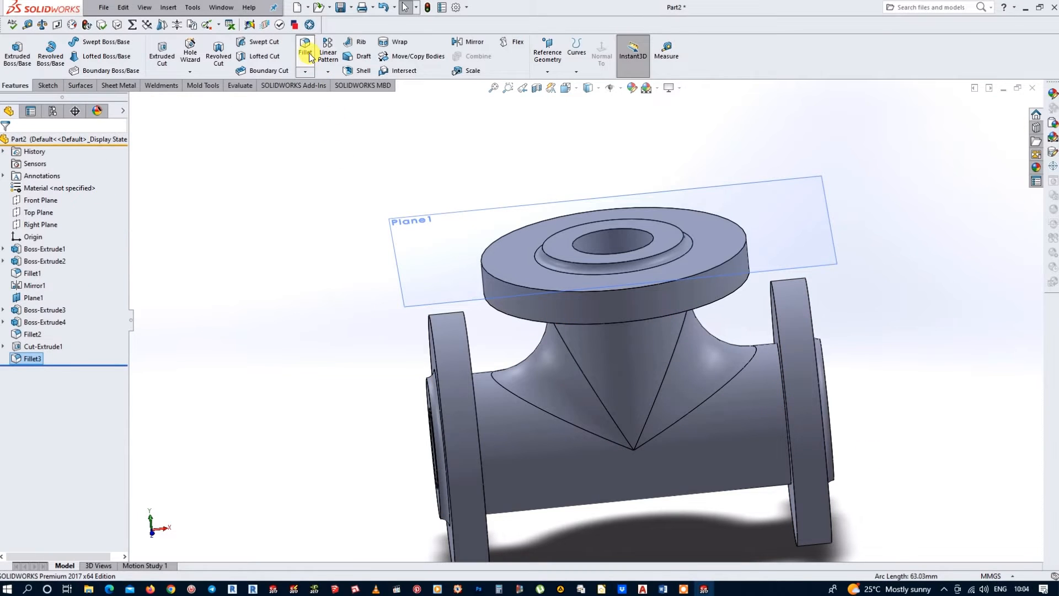
- Fillet both inner edges where the branch bore meets the through bore with a radius of 14.5+7 (21.5 mm)
left_click(306, 49)
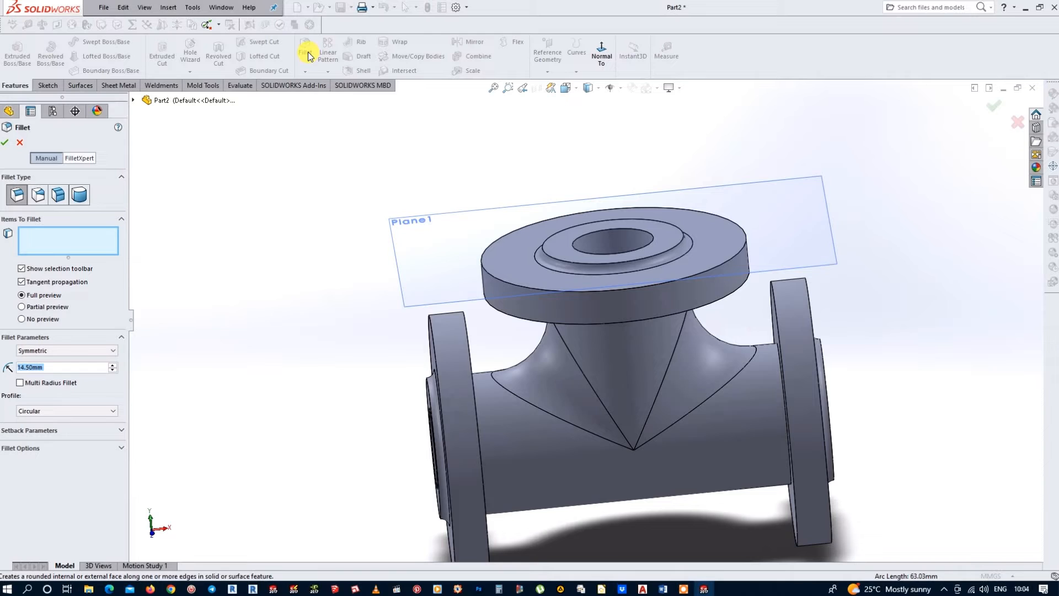
type("14.")
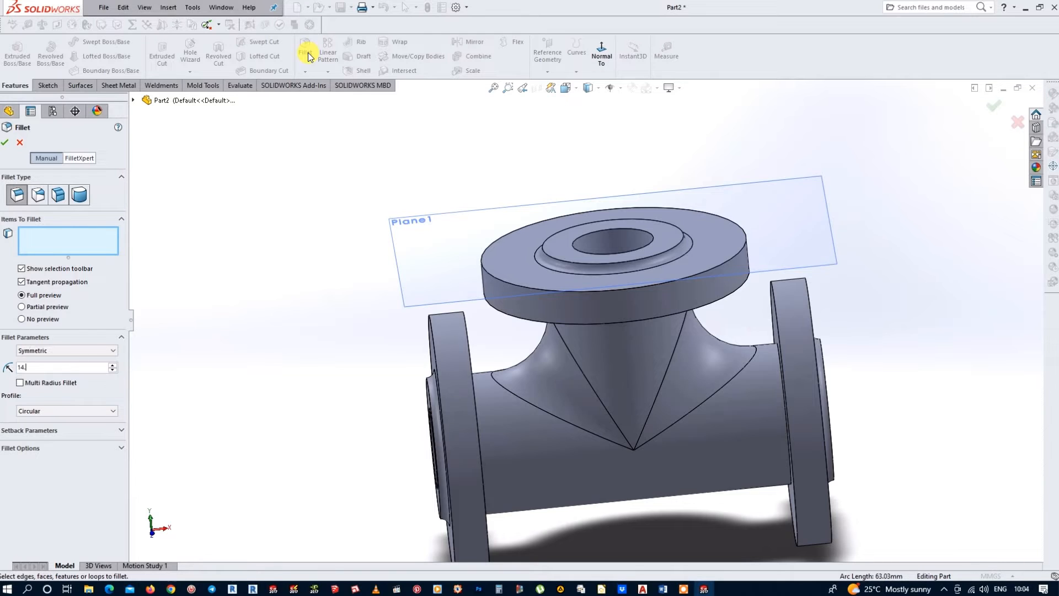
type("5-")
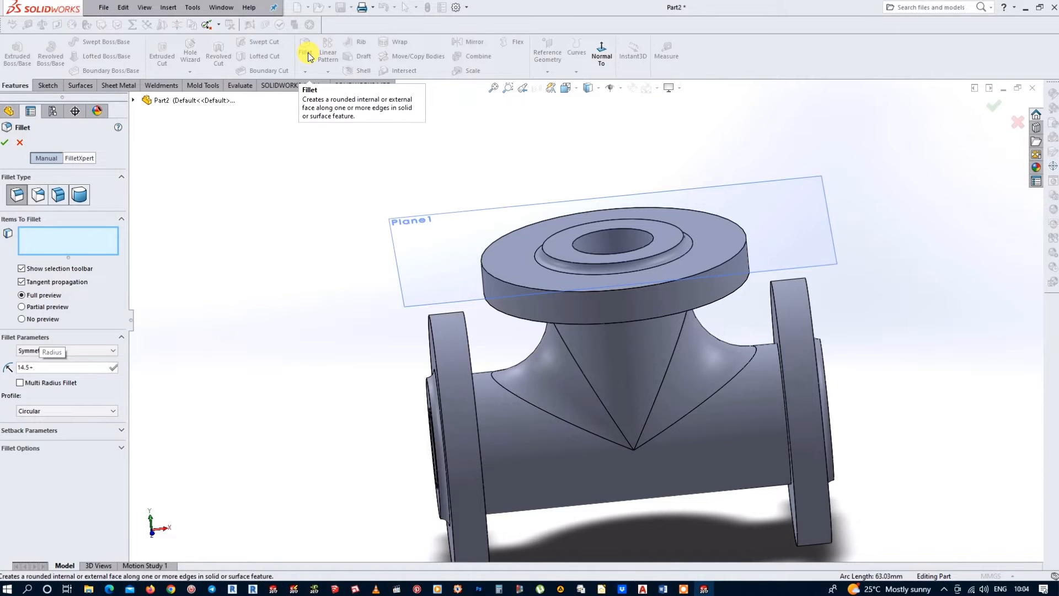
type("7")
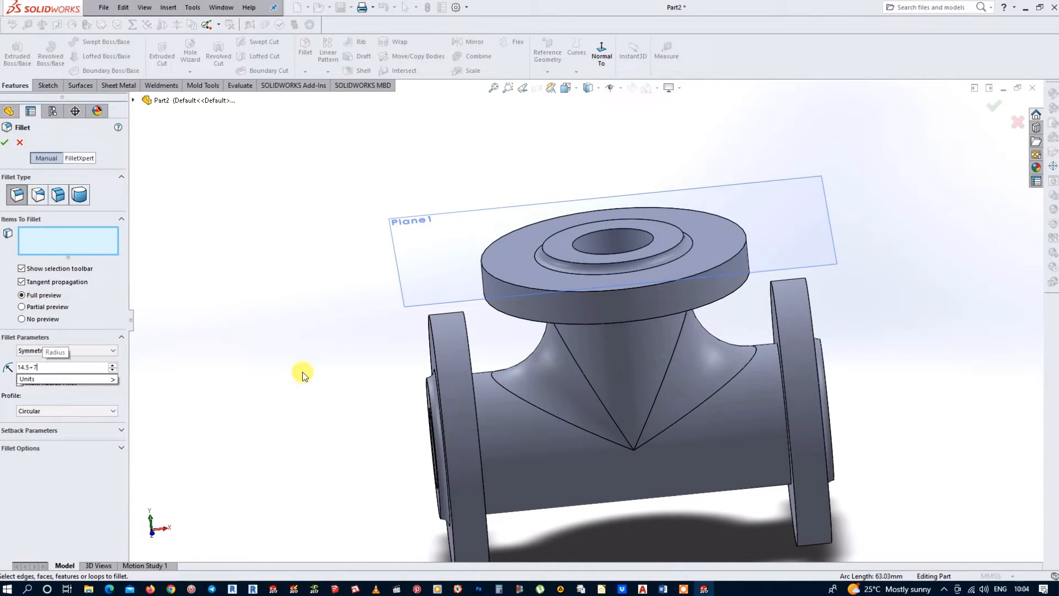
left_click(302, 372)
middle_click_drag(323, 380, 298, 331)
scroll(442, 343, "down", 5)
scroll(442, 343, "up", 5)
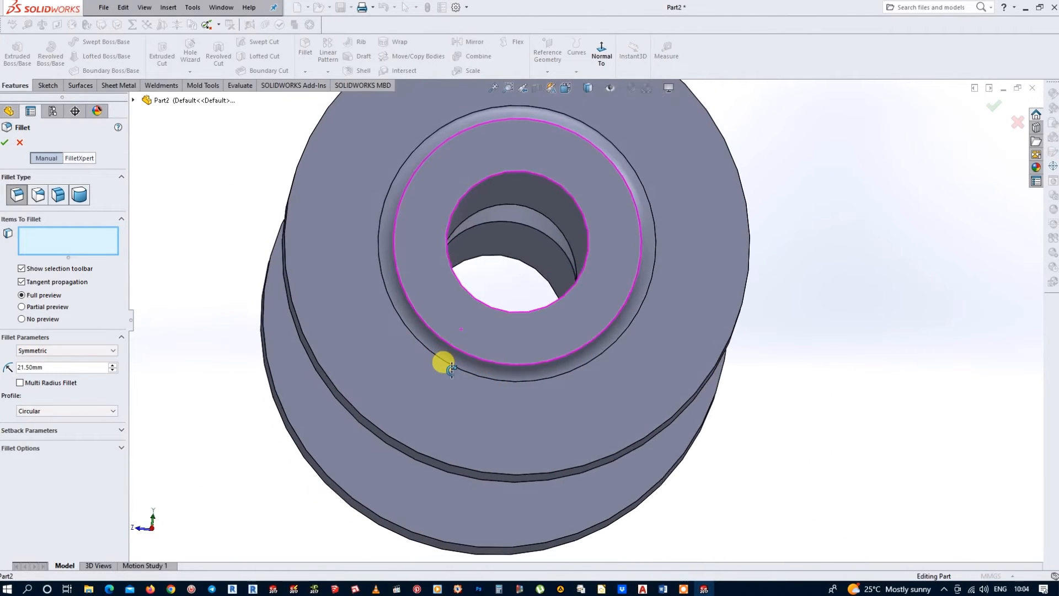
left_click(531, 199)
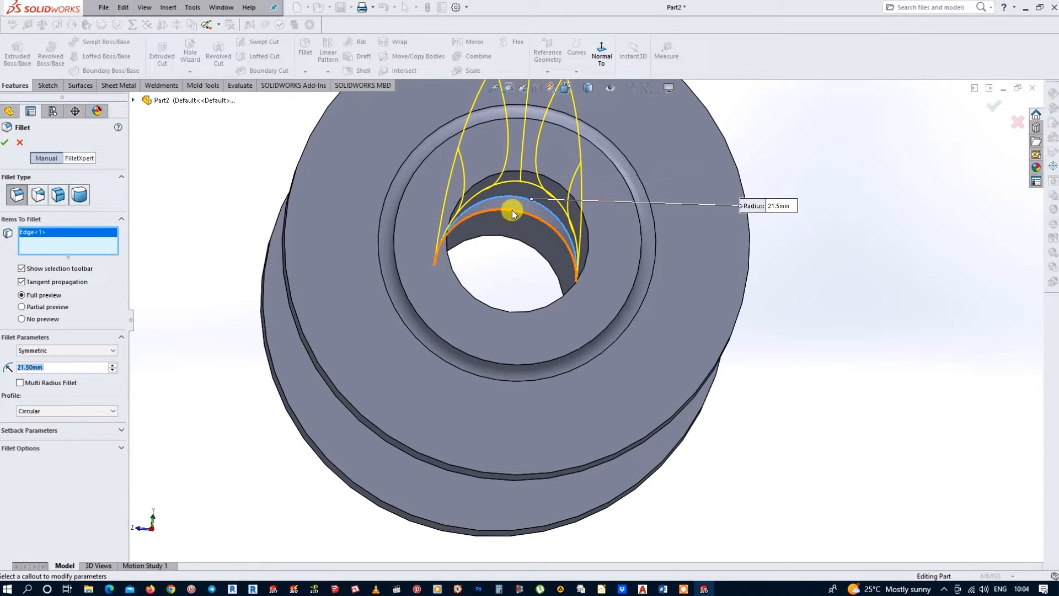
left_click(512, 209)
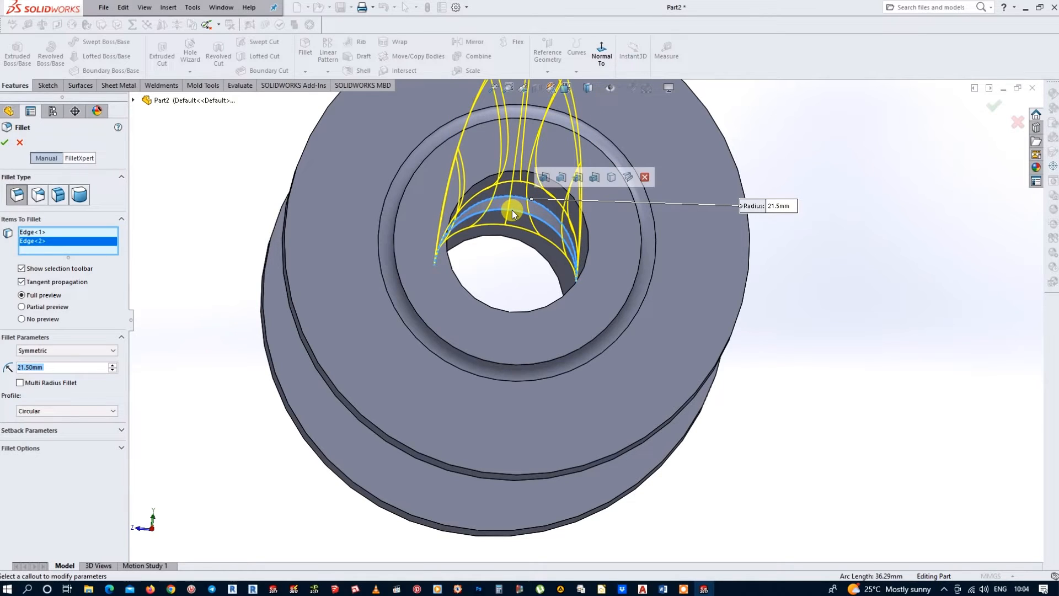
left_click(5, 144)
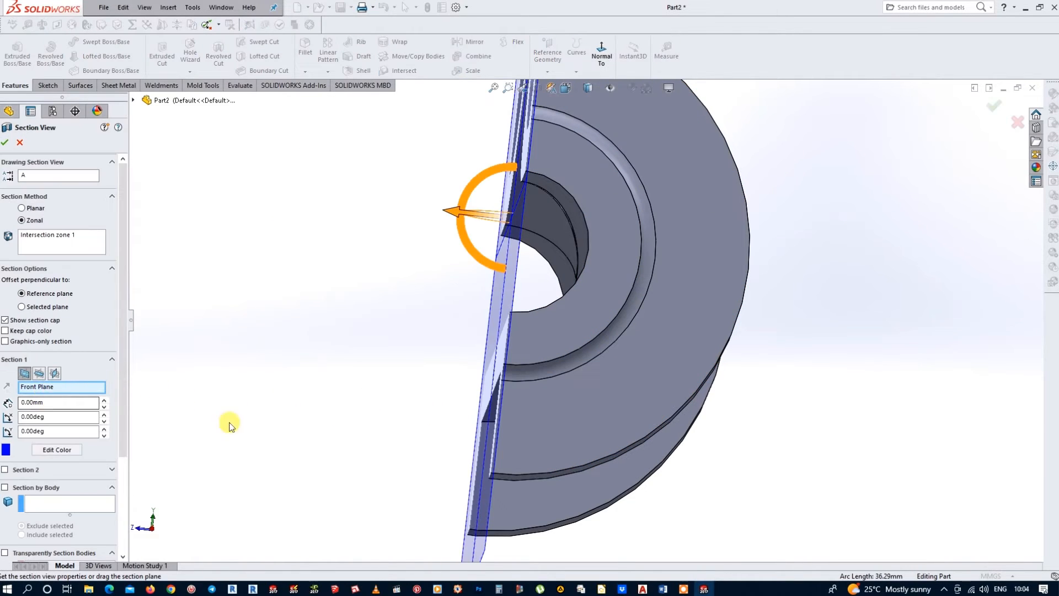
- Examine the filleted tee interior in a Front Plane section view and cancel the section
middle_click_drag(229, 425, 496, 441)
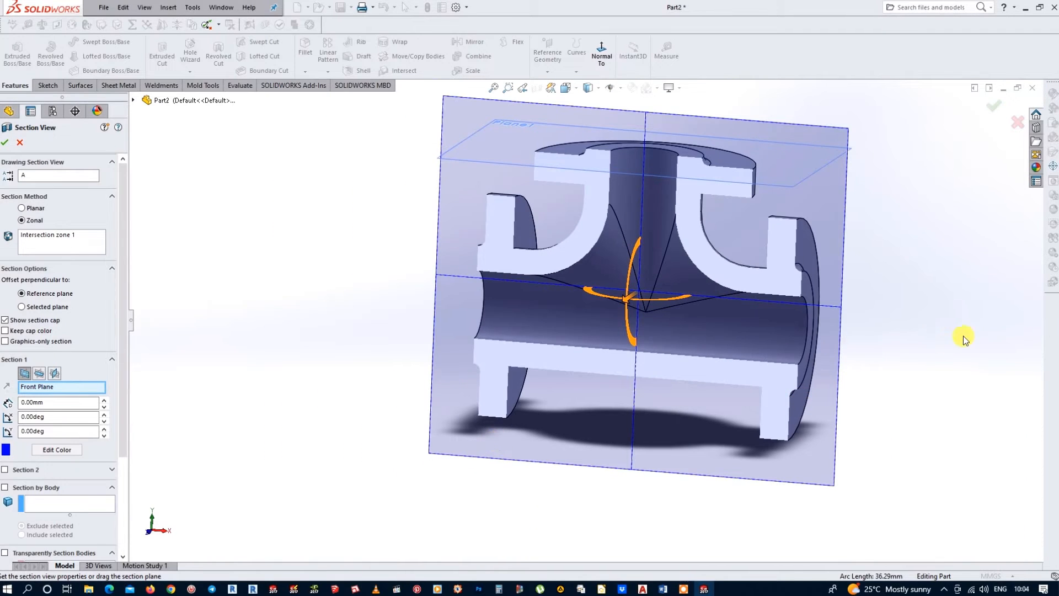
middle_click_drag(964, 337, 925, 307)
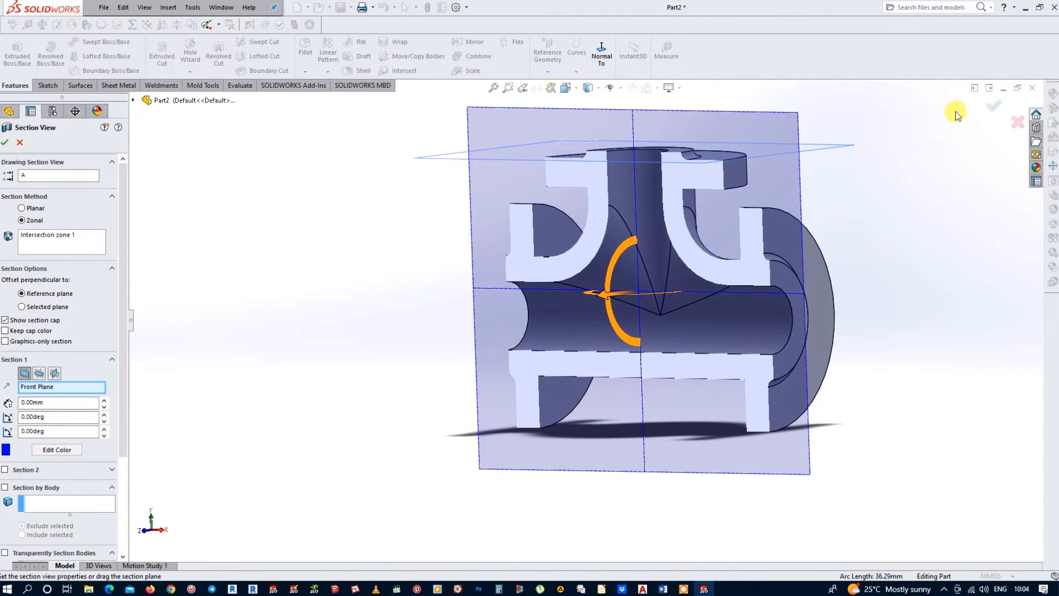
left_click(1018, 122)
- Sketch a 46 mm diameter circle centred on the origin on the outer face of the main pipe's end flange
middle_click_drag(779, 299, 823, 306)
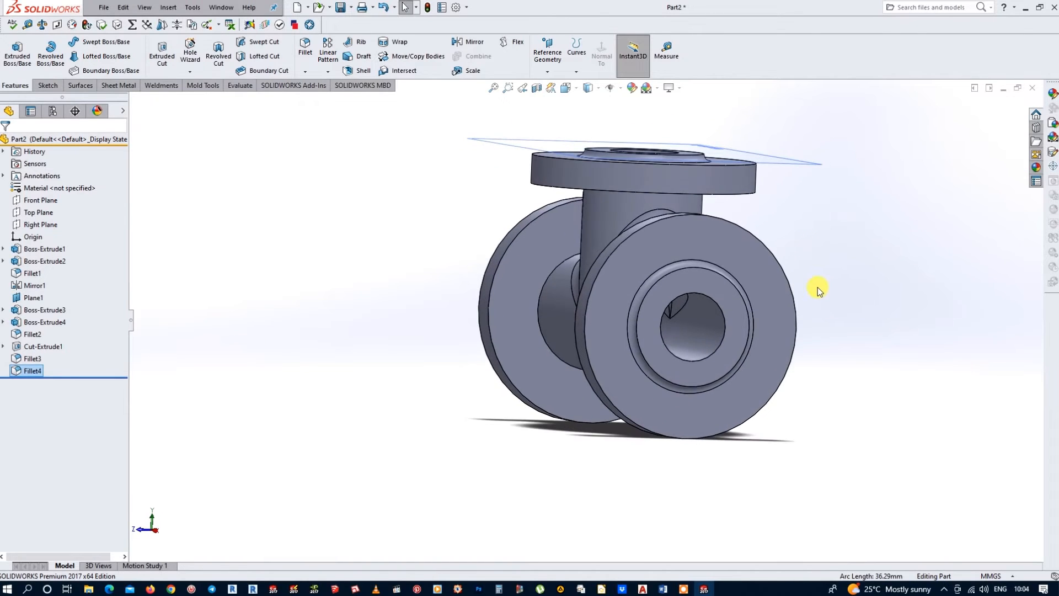
scroll(690, 275, "down", 2)
left_click(637, 250)
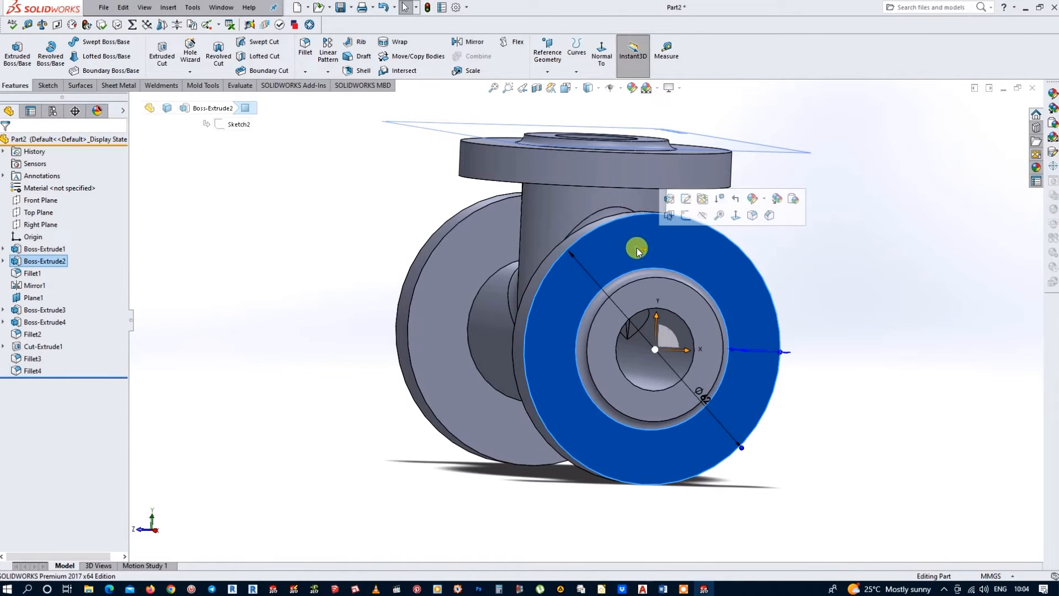
left_click(685, 217)
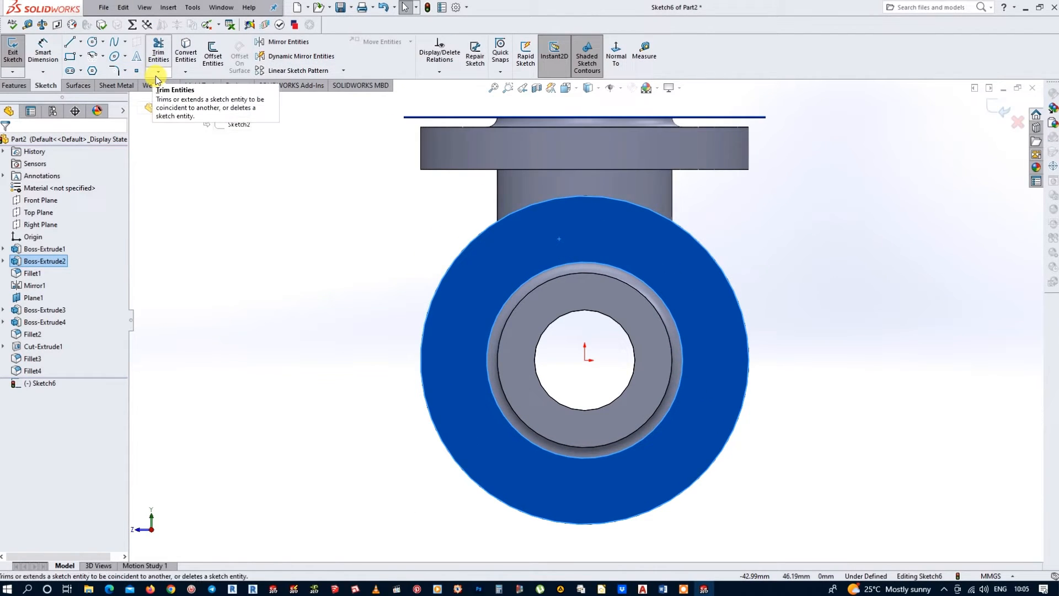
left_click(92, 43)
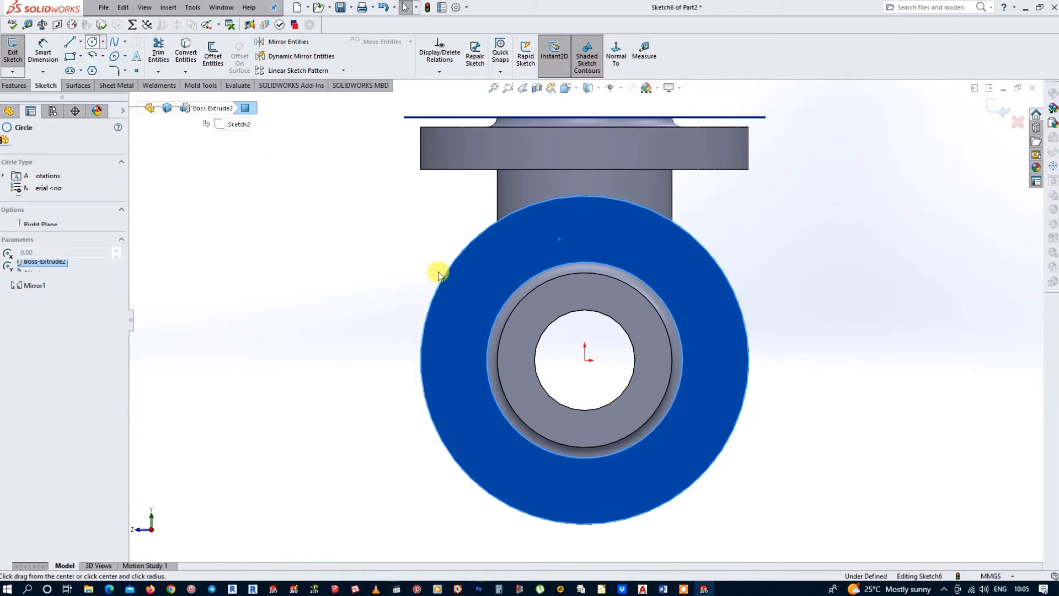
left_click(585, 360)
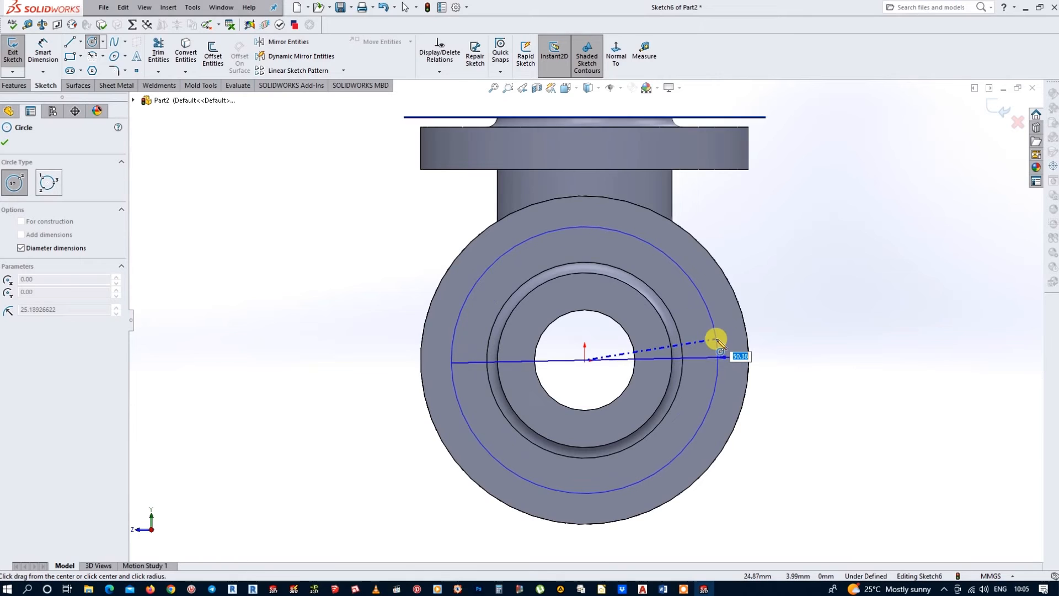
type("46")
key("Return")
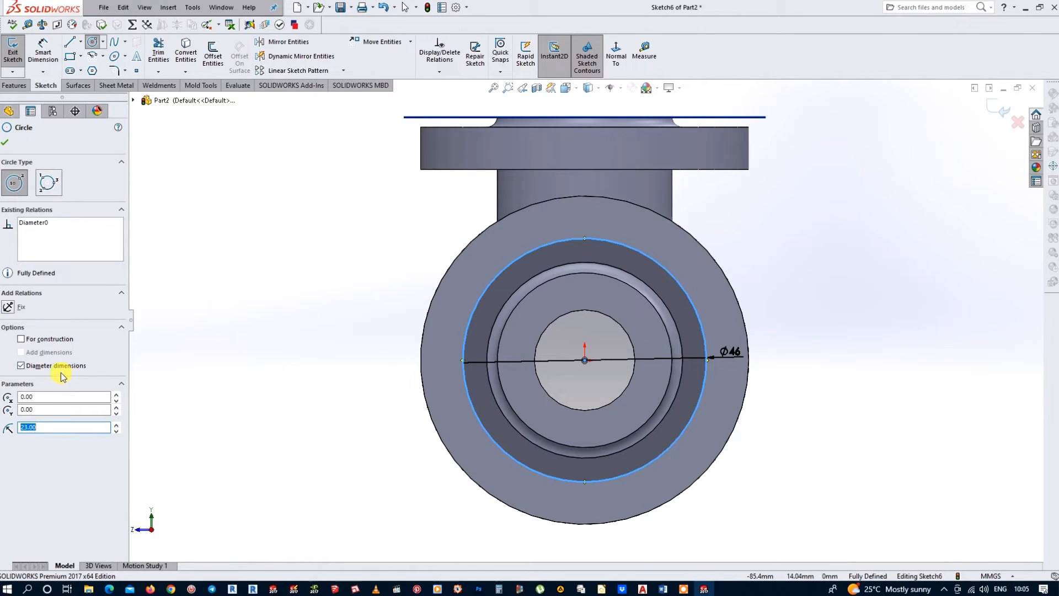
- Convert the 46 mm circle on the end flange into construction geometry
left_click(21, 339)
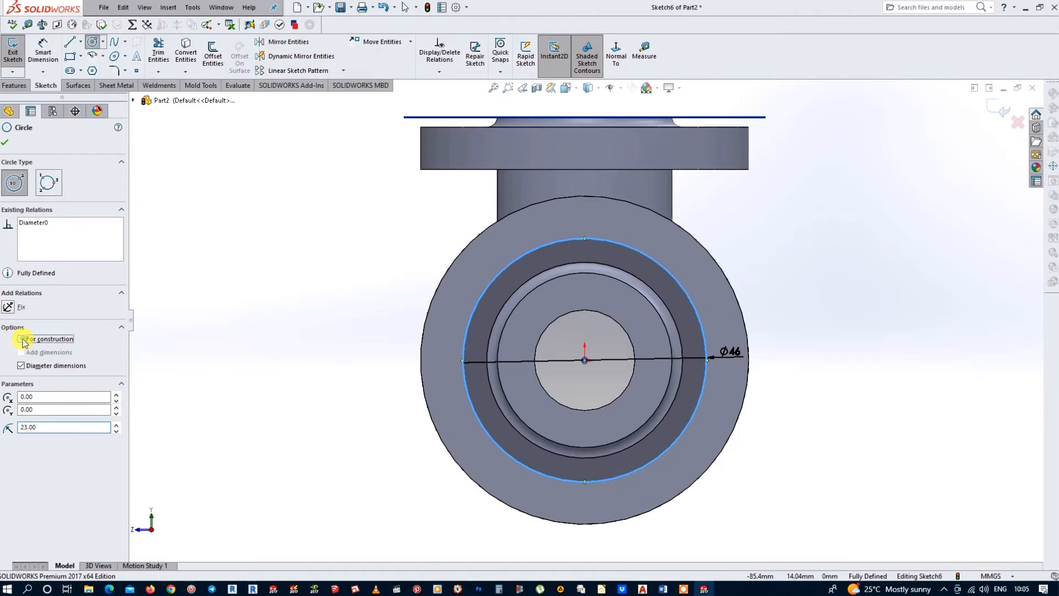
left_click(93, 44)
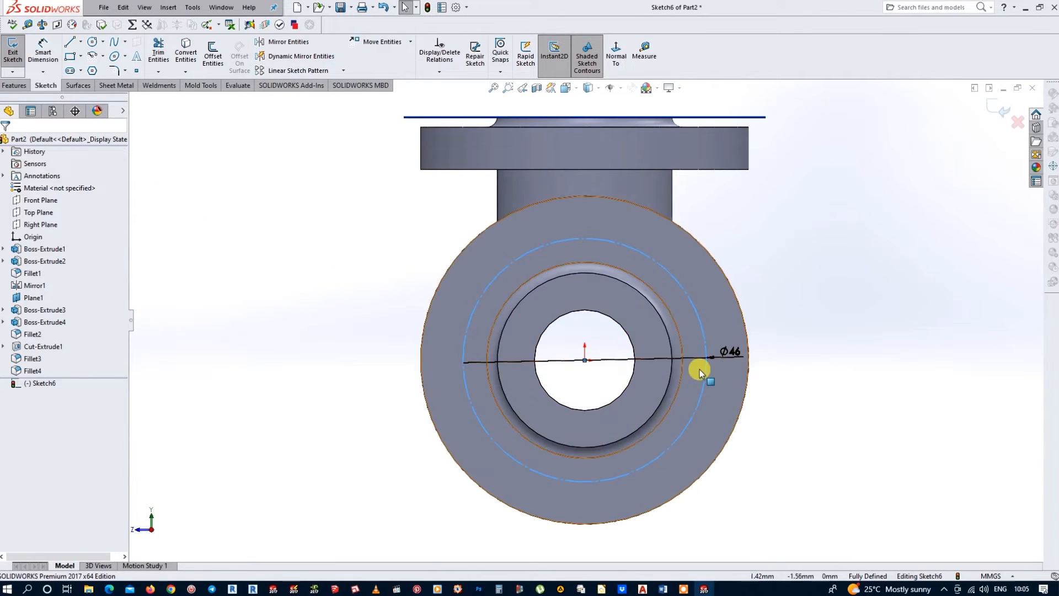
- Sketch four circles centred on the construction circle's top, left, right and bottom quadrant points, with radii about 1.5, 2.4, 3.3 and 3.6 mm
scroll(698, 367, "down", 3)
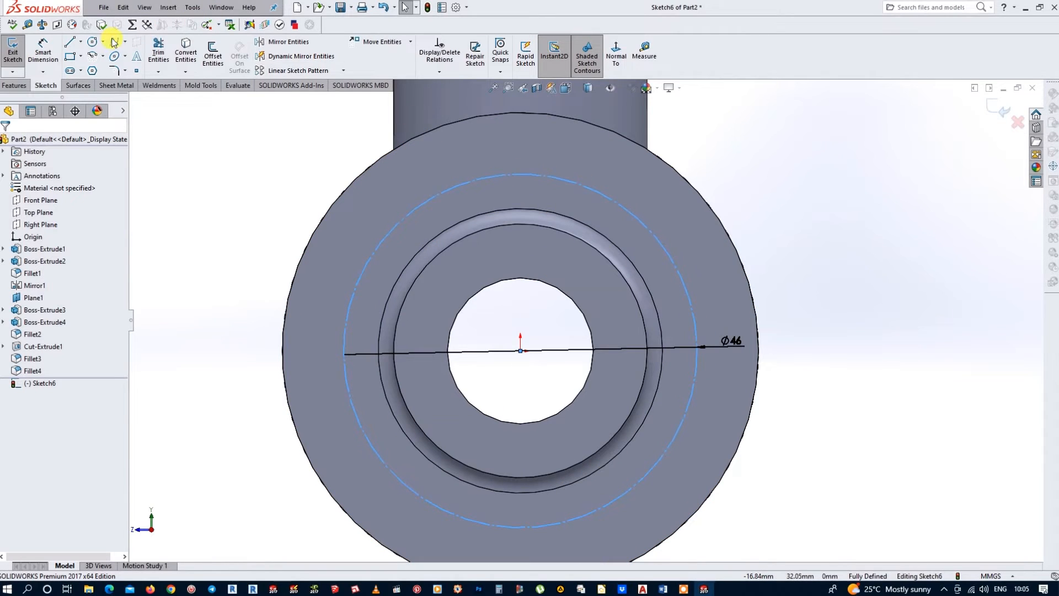
left_click(93, 42)
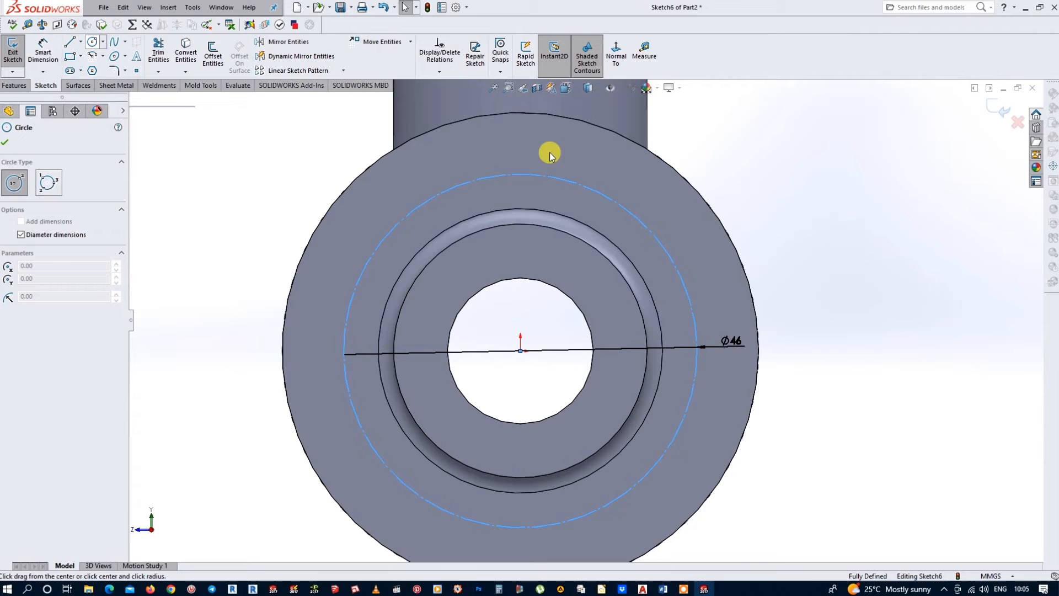
left_click(520, 174)
left_click(519, 186)
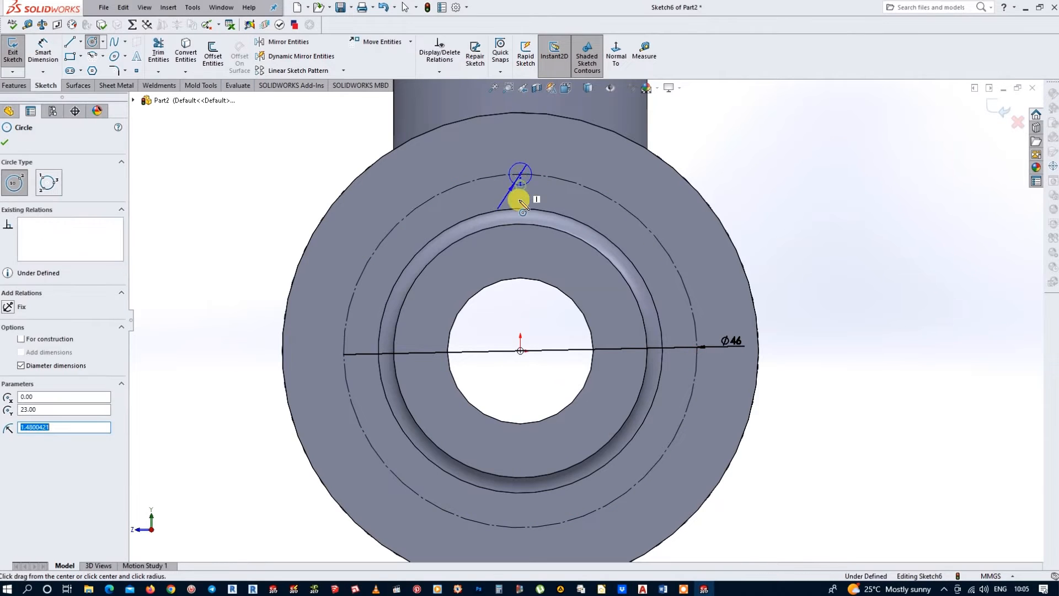
left_click(343, 351)
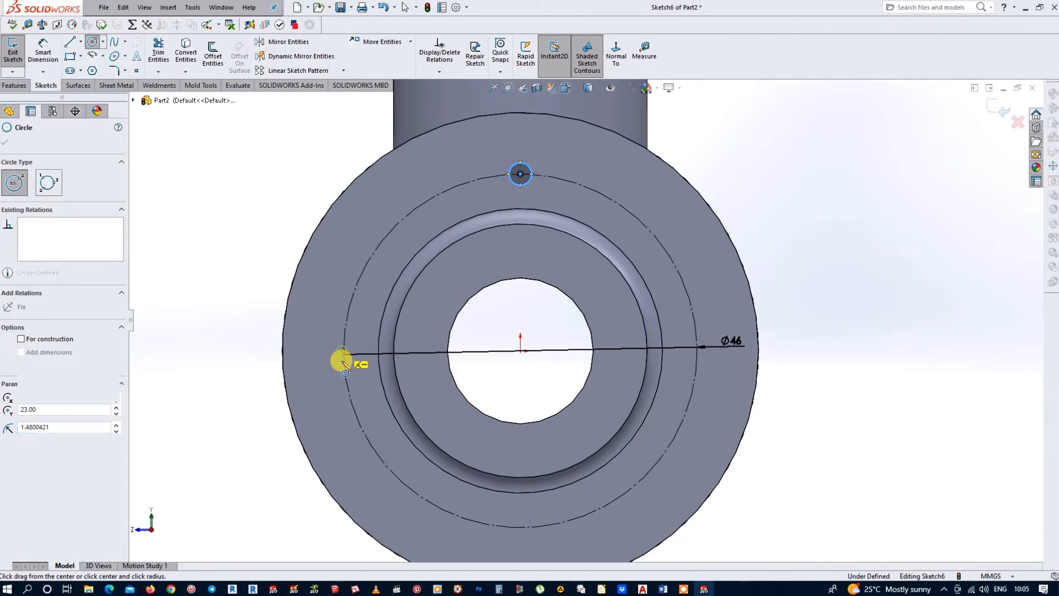
left_click(342, 369)
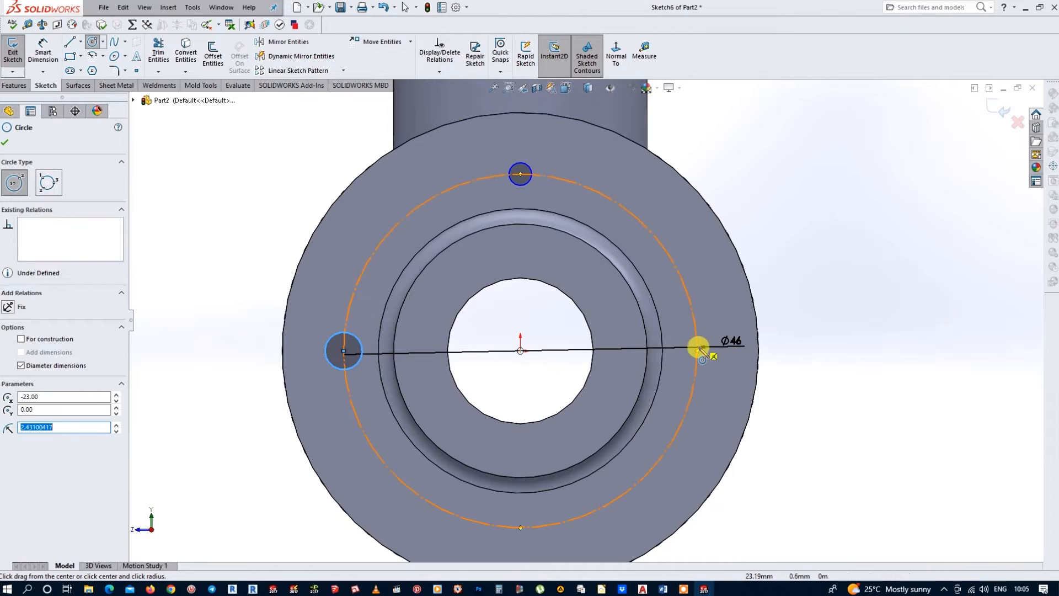
left_click(697, 351)
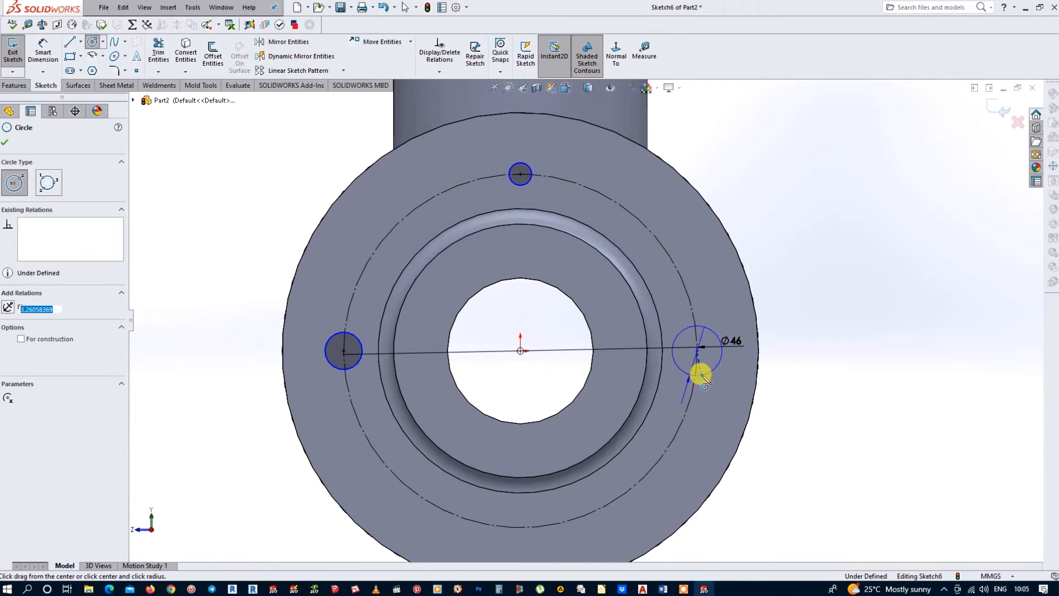
left_click(701, 374)
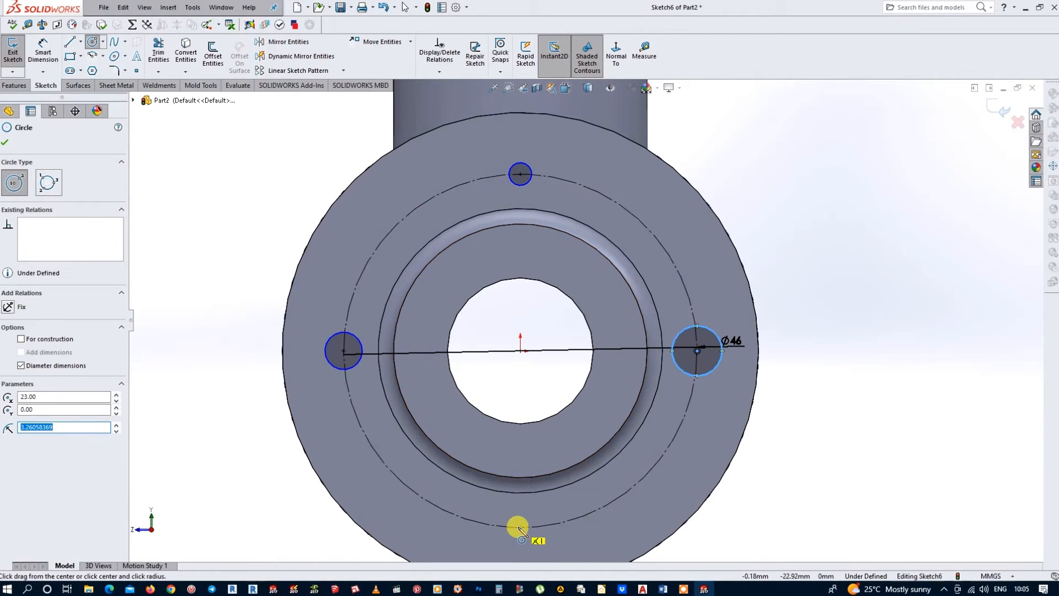
left_click(521, 528)
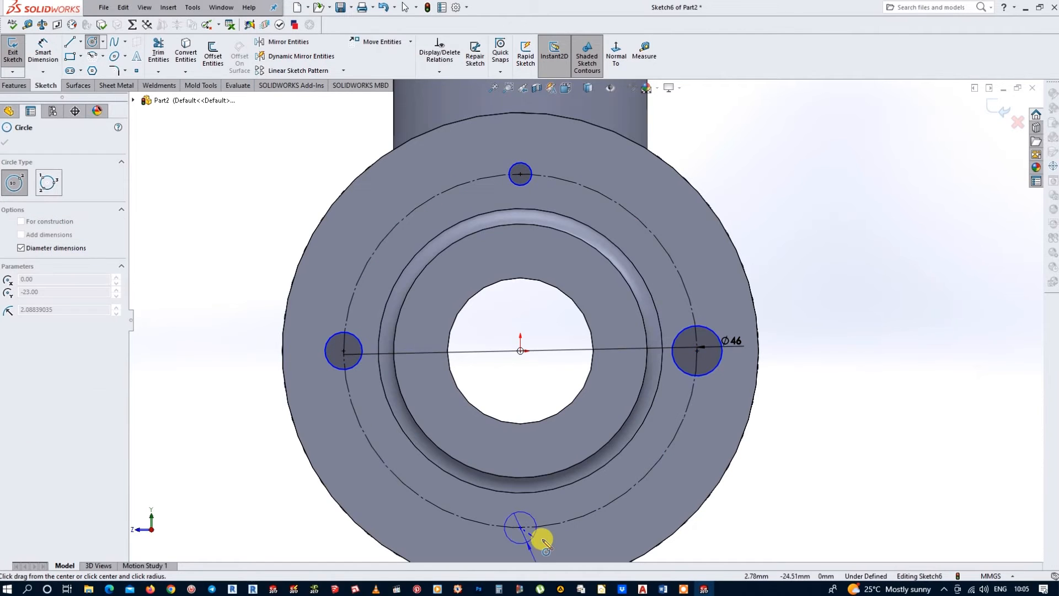
left_click(548, 544)
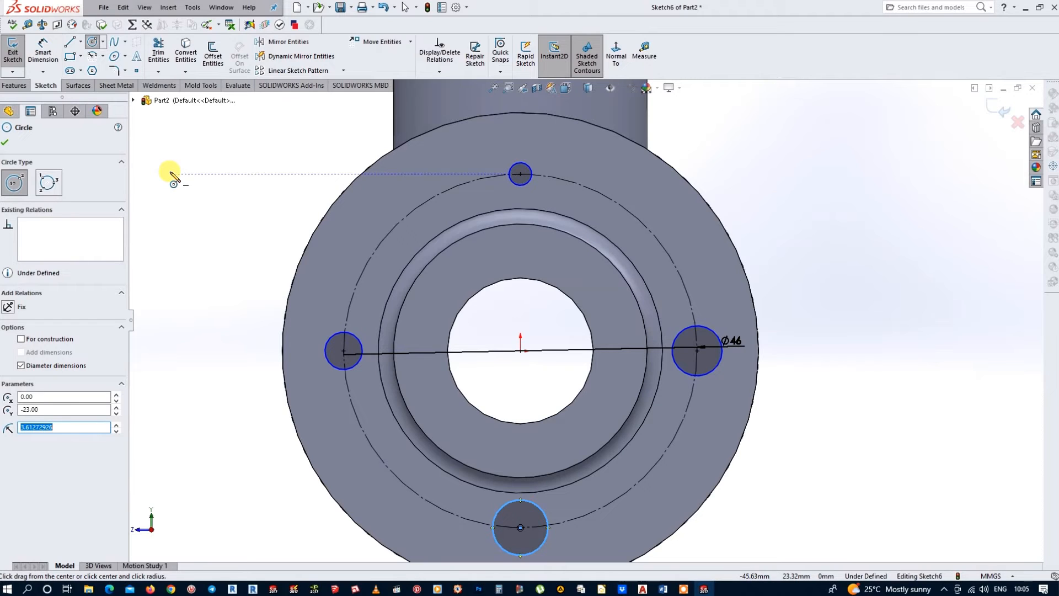
- Dimension the small circle at the top of the construction circle to a diameter of 5.5 mm
left_click(46, 50)
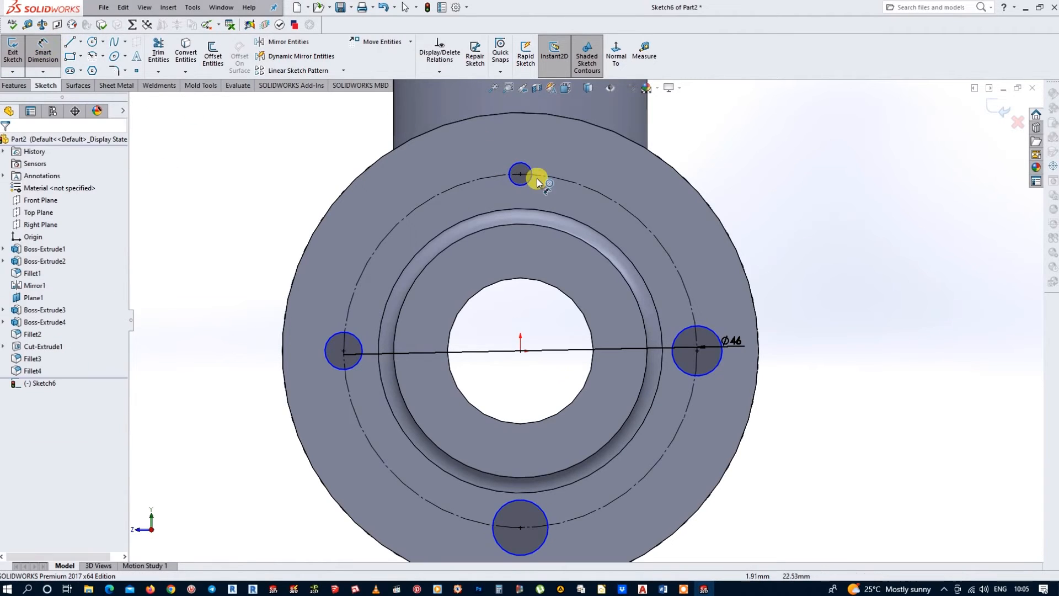
left_click(534, 170)
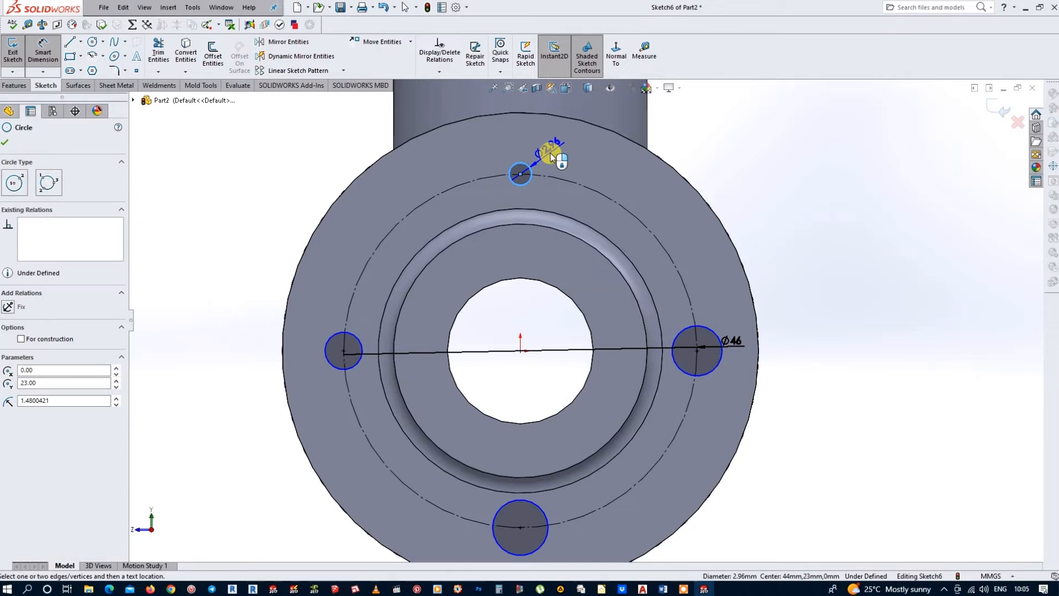
left_click(549, 154)
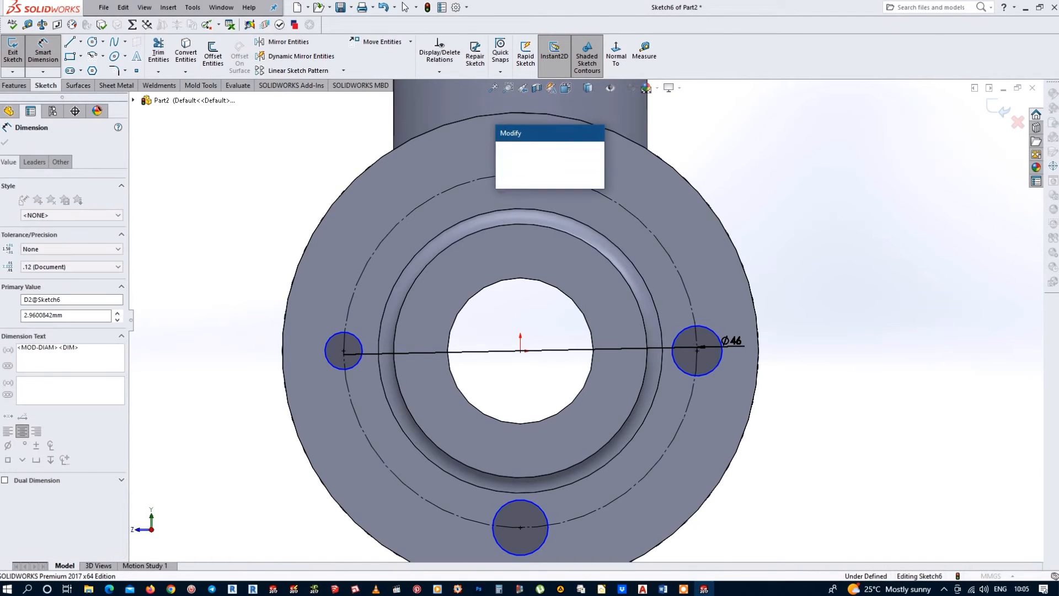
type("5,5")
key("Return")
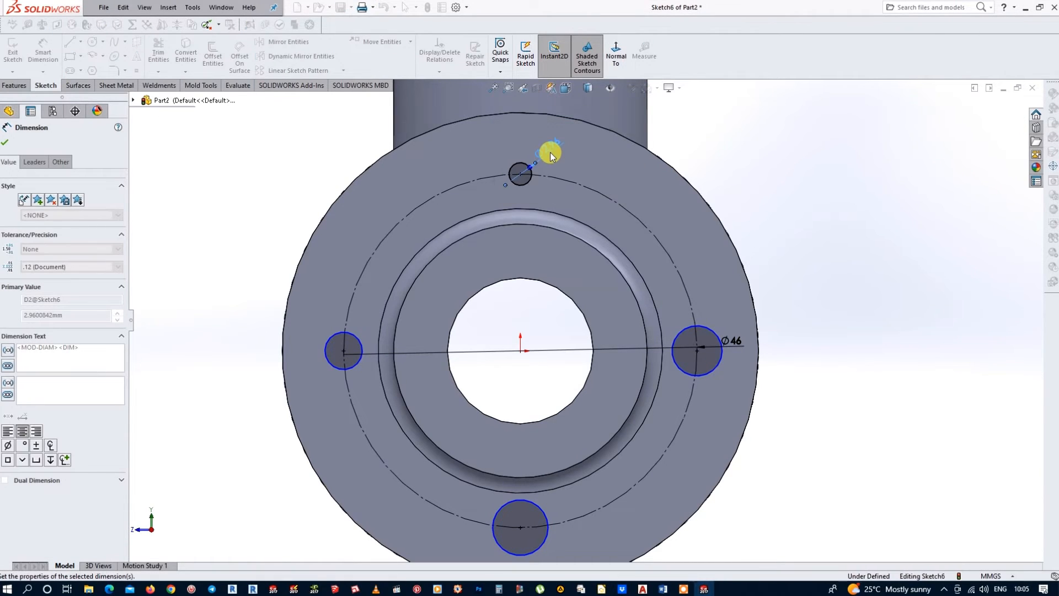
key("Escape")
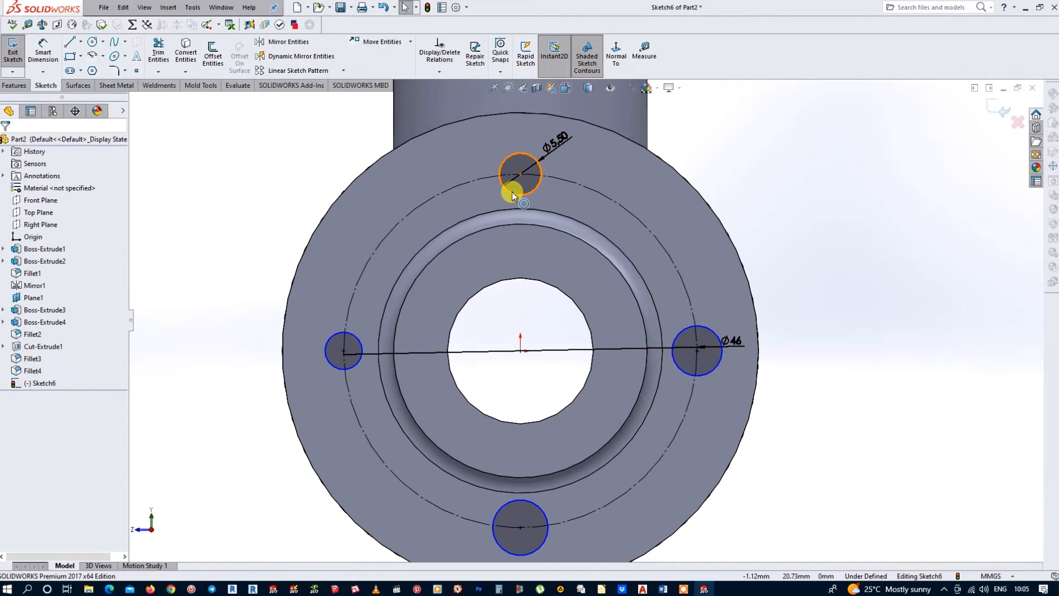
- Apply an Equal relation to the four small bolt-hole circles and exit the sketch
left_click(512, 191)
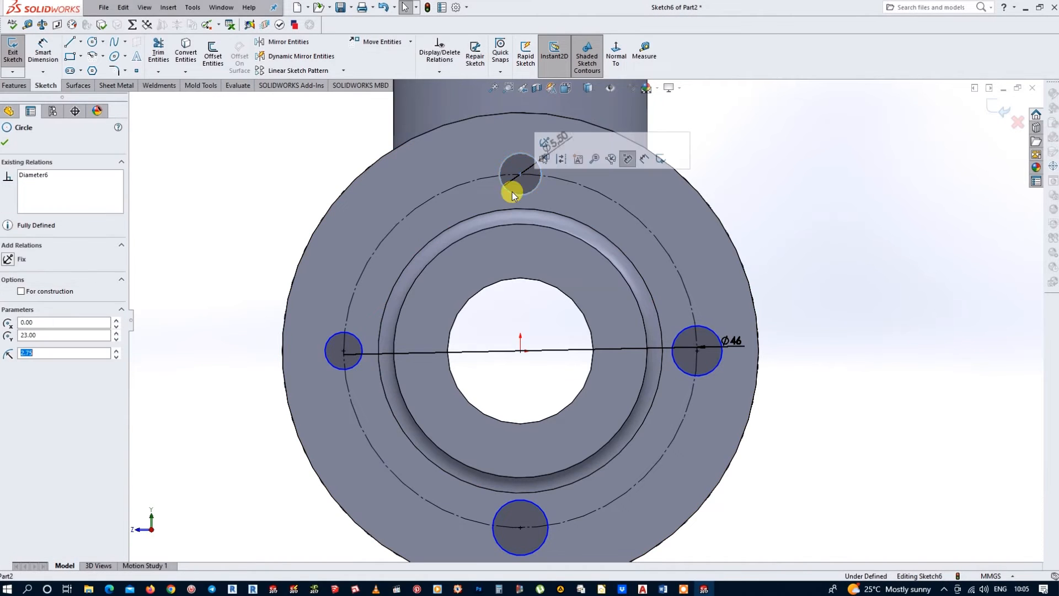
left_click(360, 364, "ctrl")
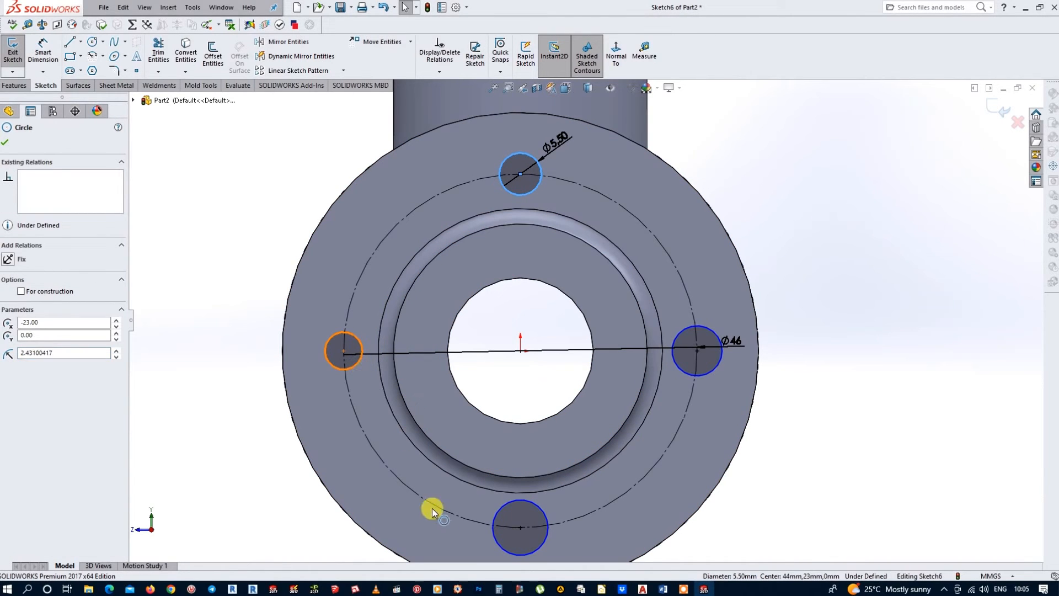
left_click(501, 546, "ctrl")
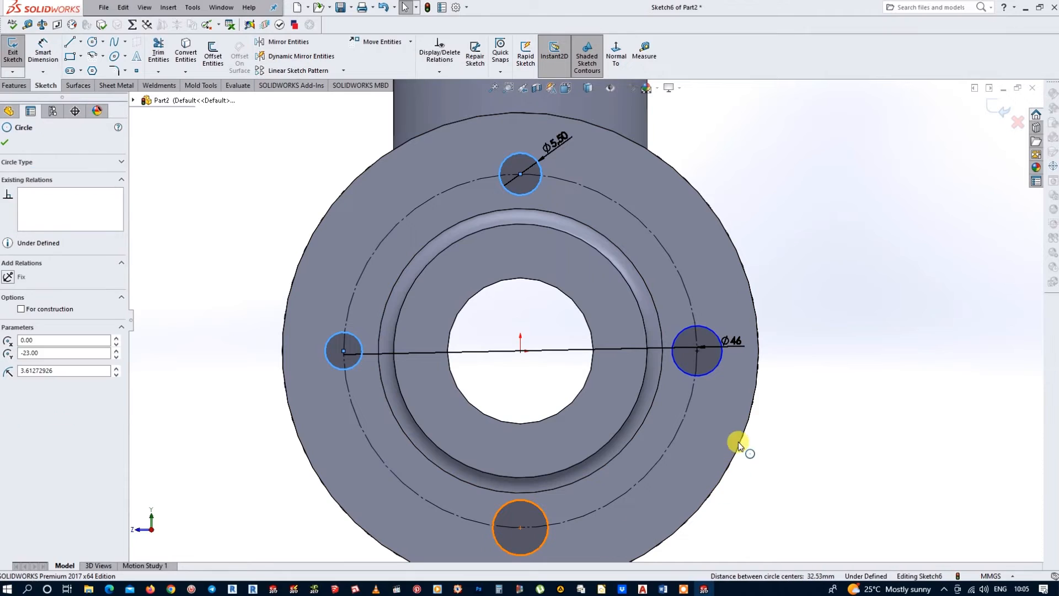
left_click(720, 365, "ctrl")
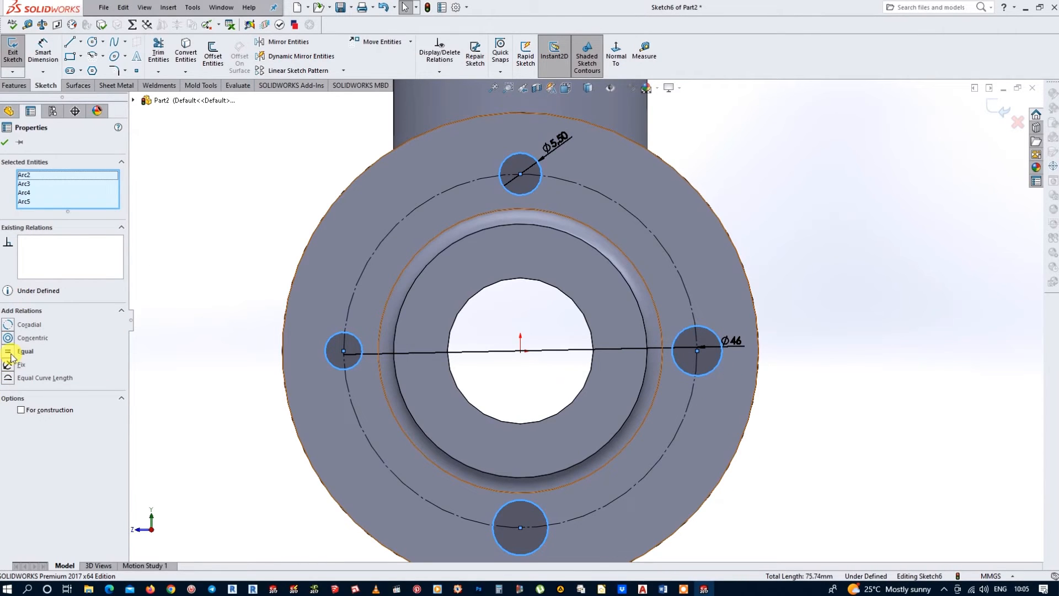
left_click(9, 352)
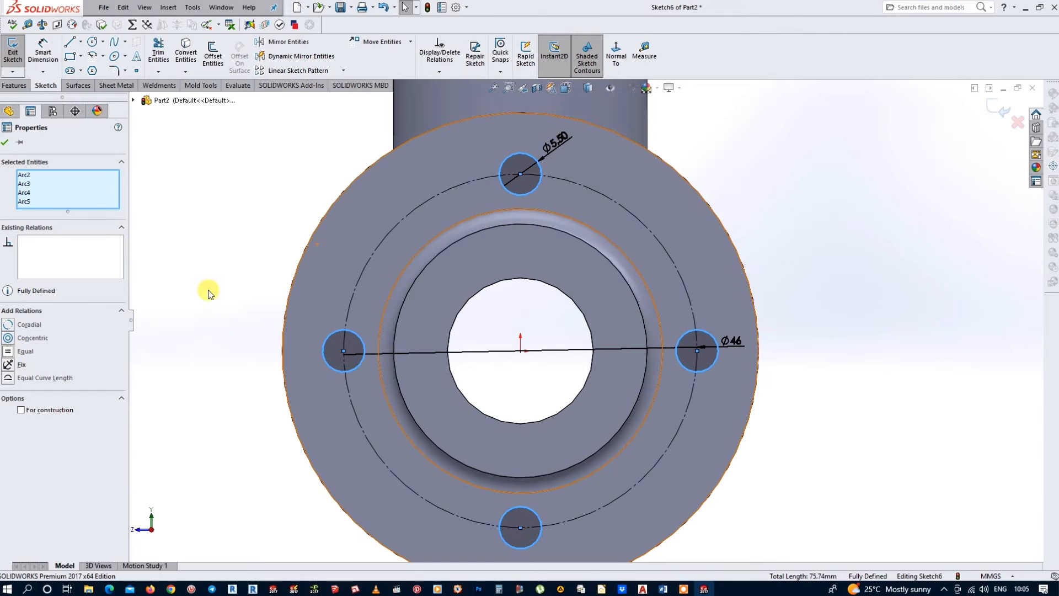
left_click(999, 112)
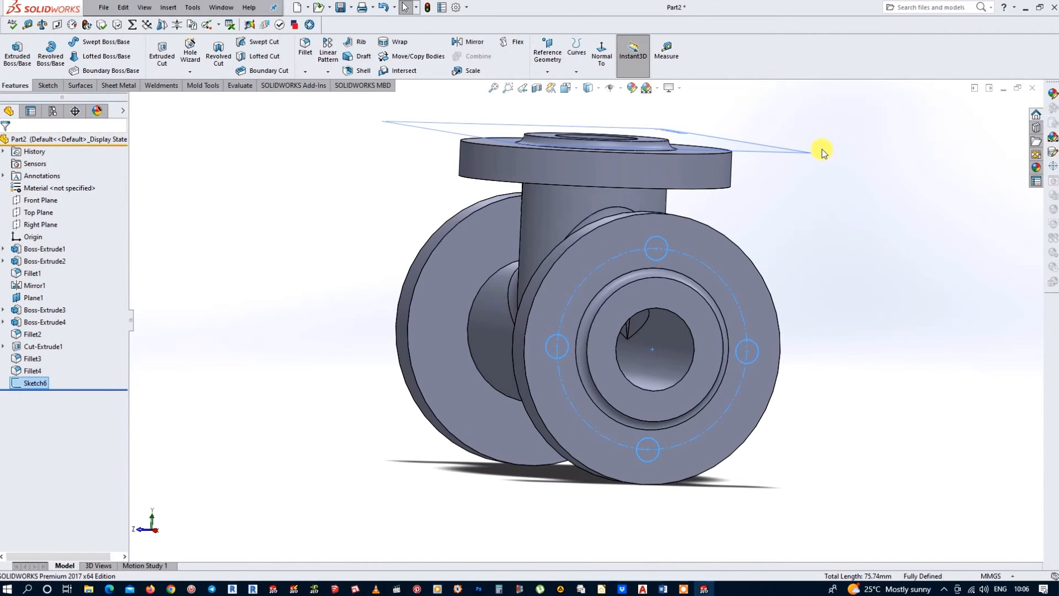
- Cut-extrude the four bolt holes through the end flange with the Up To Next end condition
left_click(164, 51)
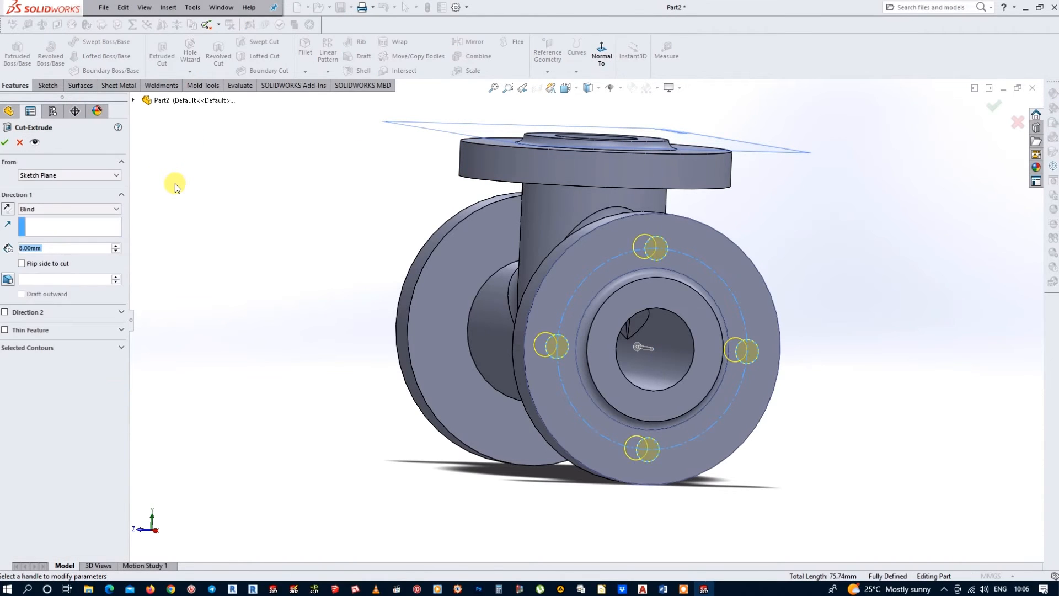
left_click(116, 212)
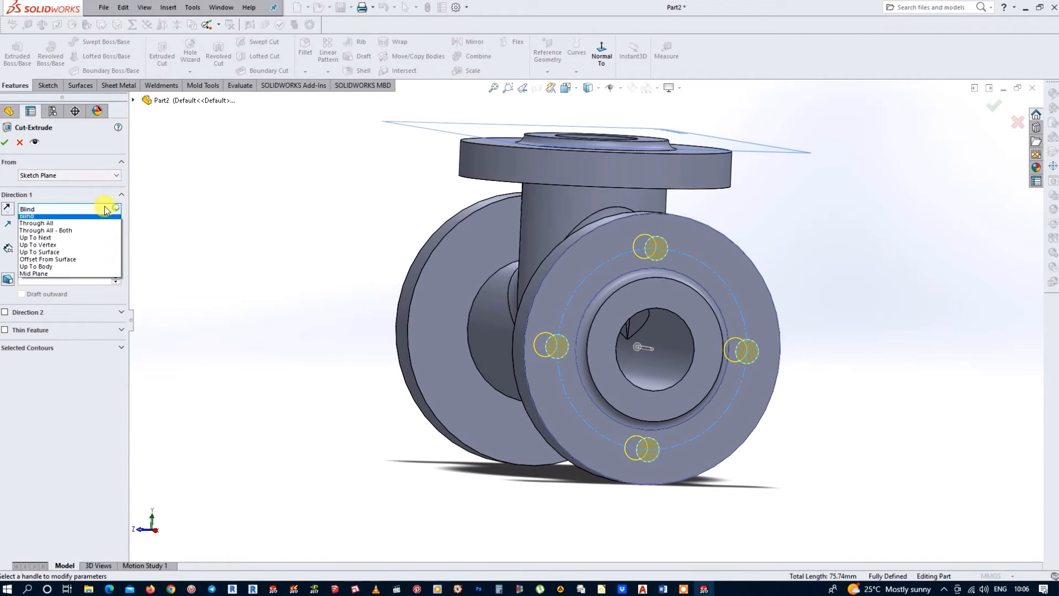
left_click(62, 241)
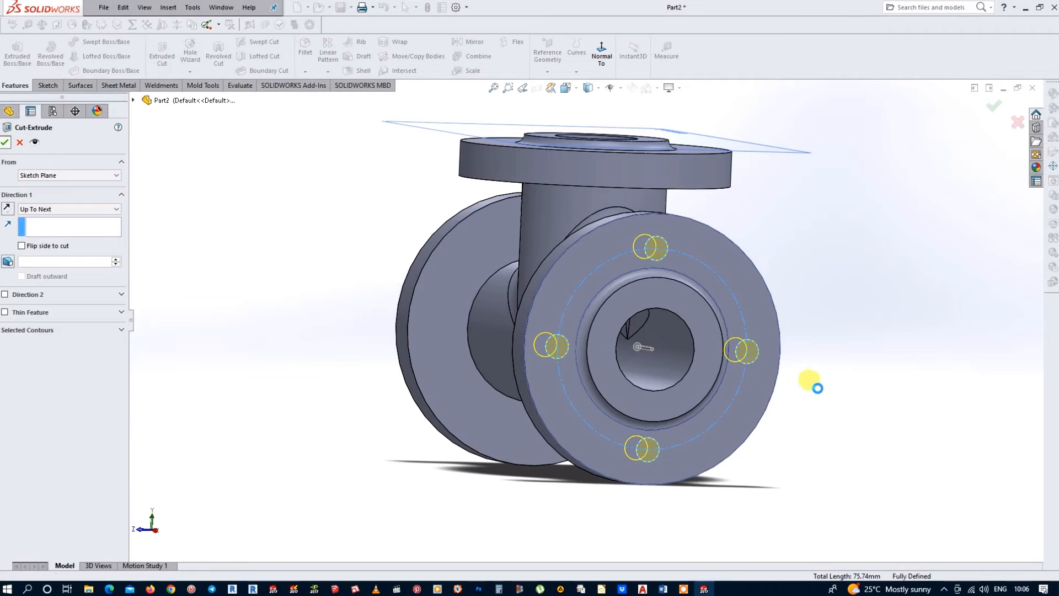
key("Return")
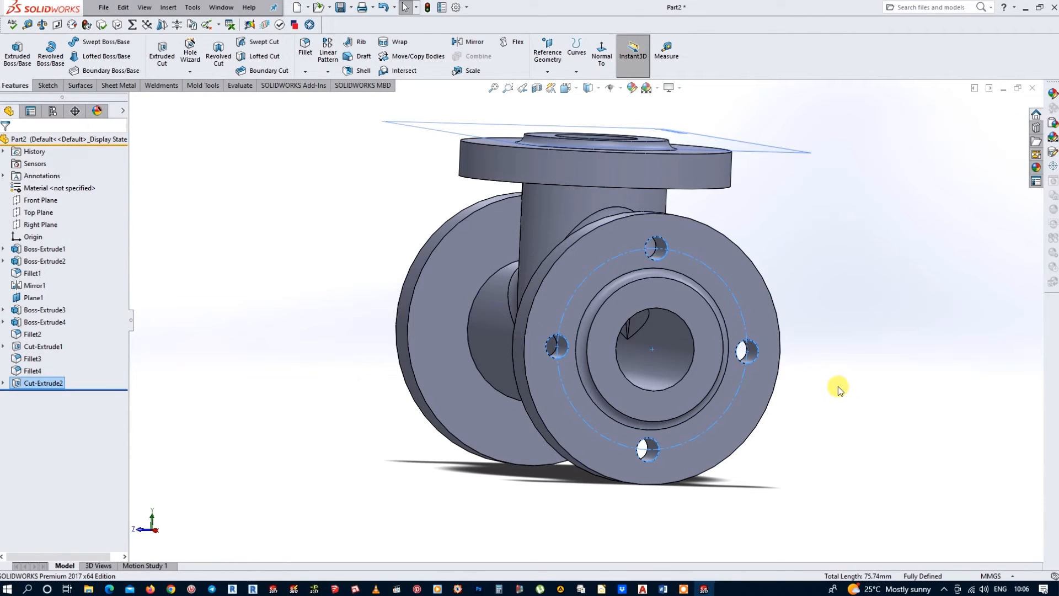
- Reuse the bolt-hole sketch to cut the opposite end flange, starting from its inner face with the Up To Next end condition
left_click(3, 383)
left_click(45, 395)
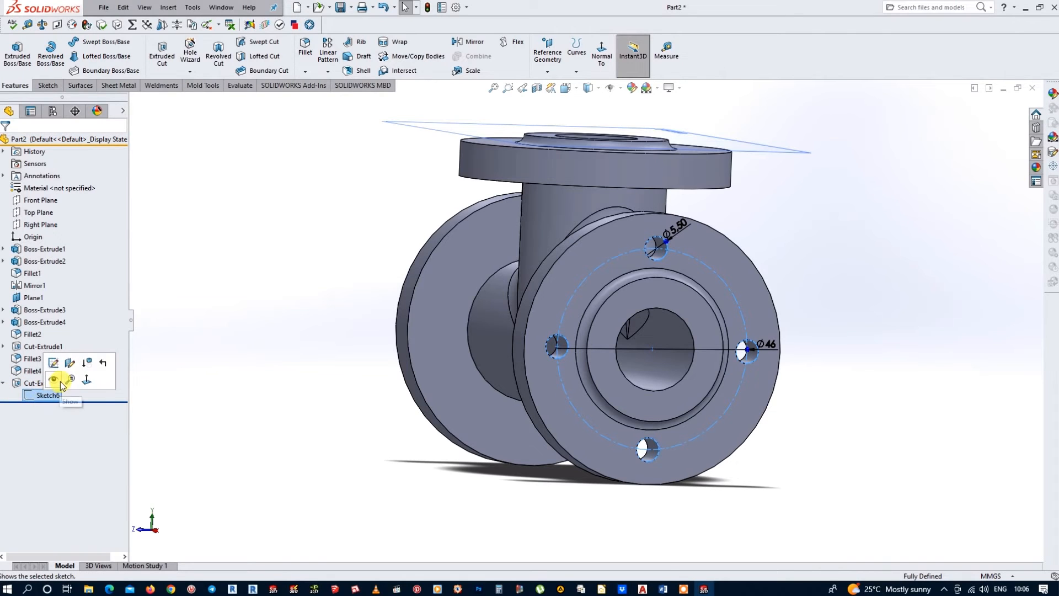
left_click(59, 380)
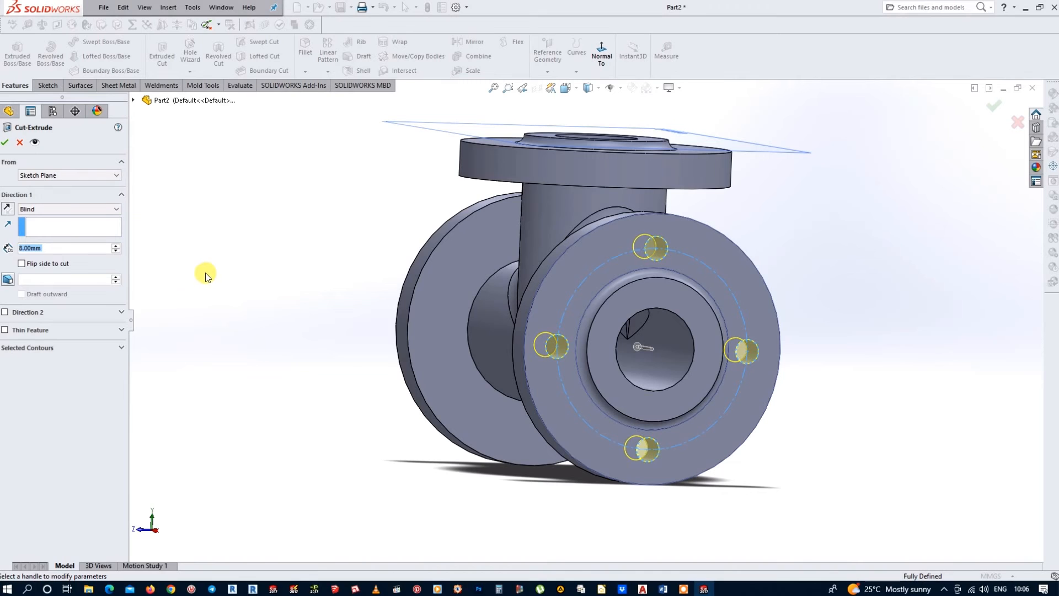
left_click(117, 178)
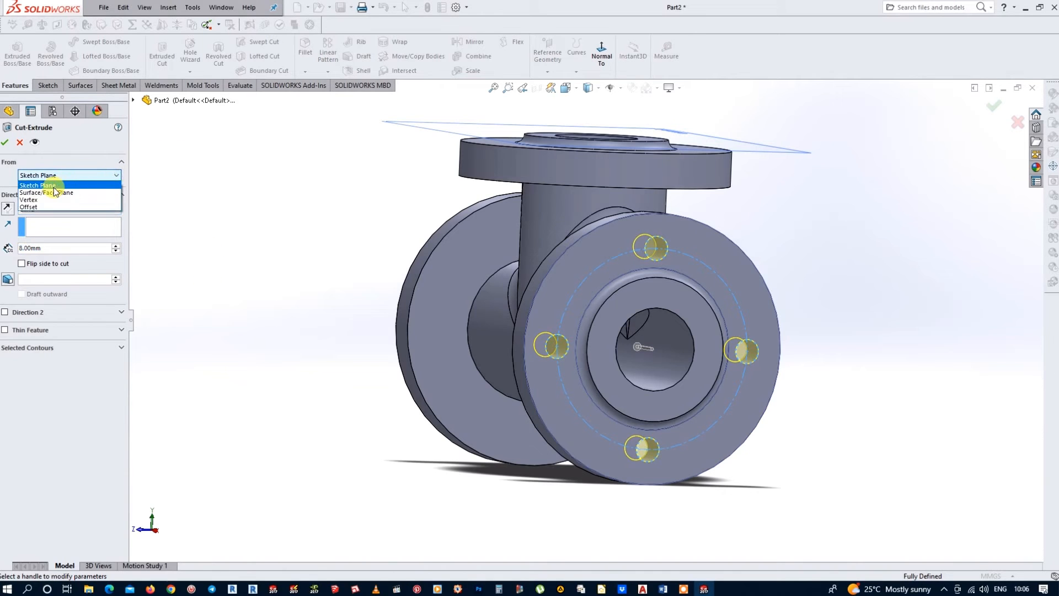
left_click(61, 189)
left_click(450, 276)
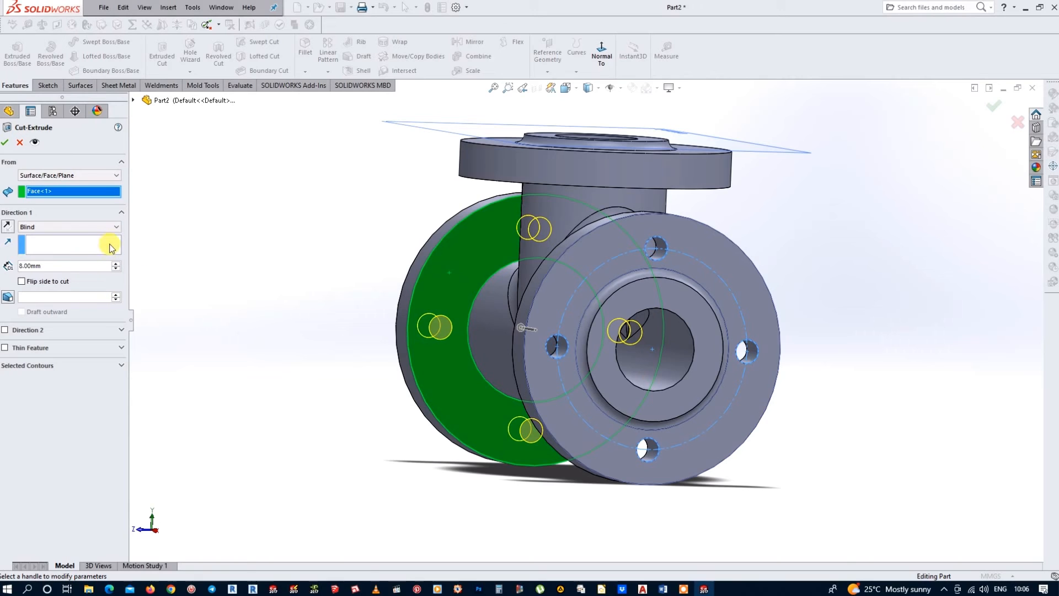
left_click(113, 227)
left_click(69, 258)
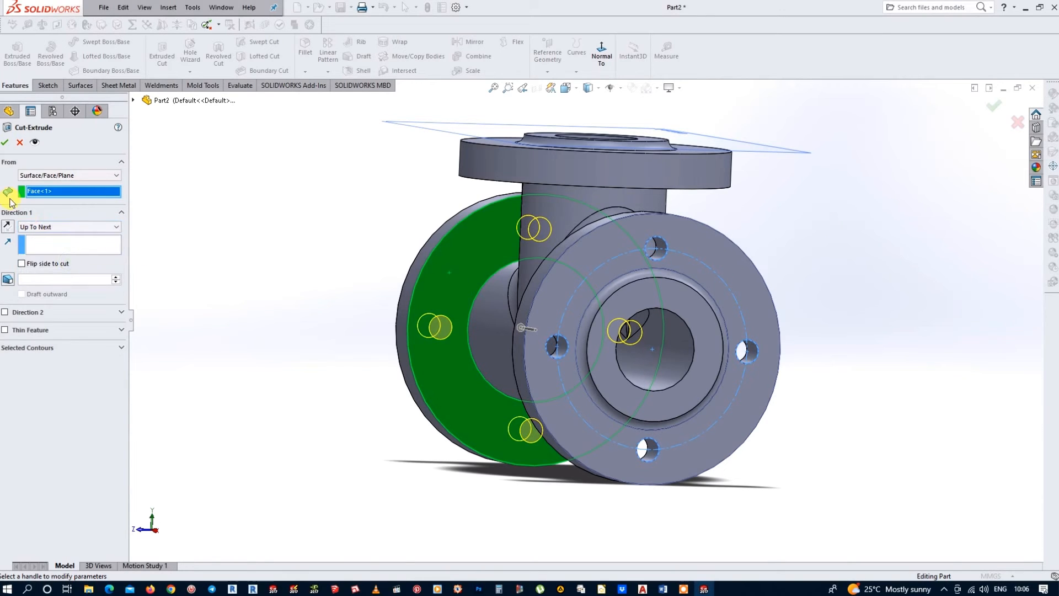
left_click(4, 142)
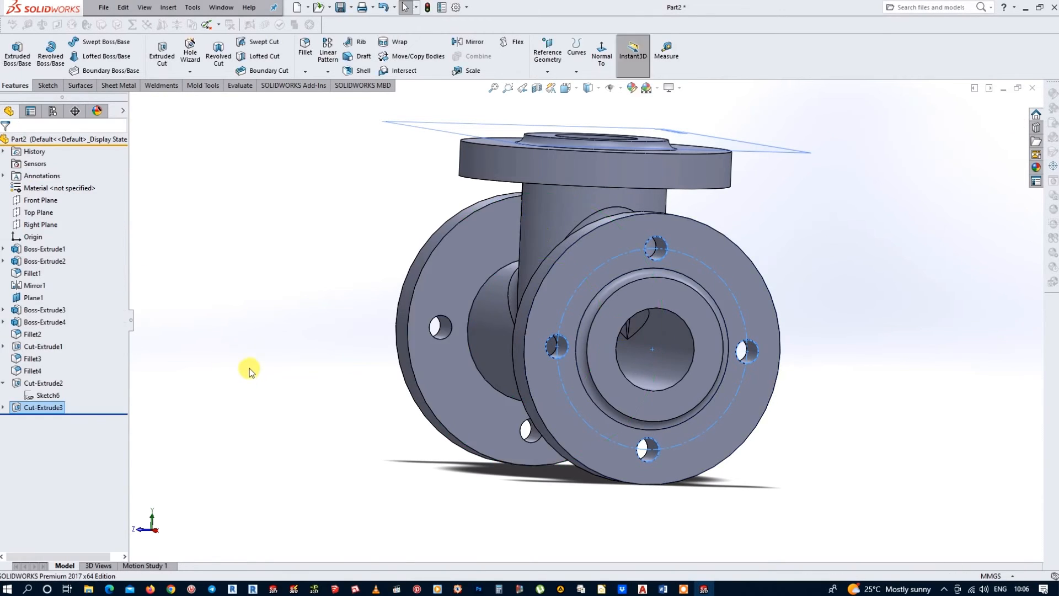
- Hide the reference plane at the upper flange and clear the selection
middle_click_drag(265, 349, 303, 362)
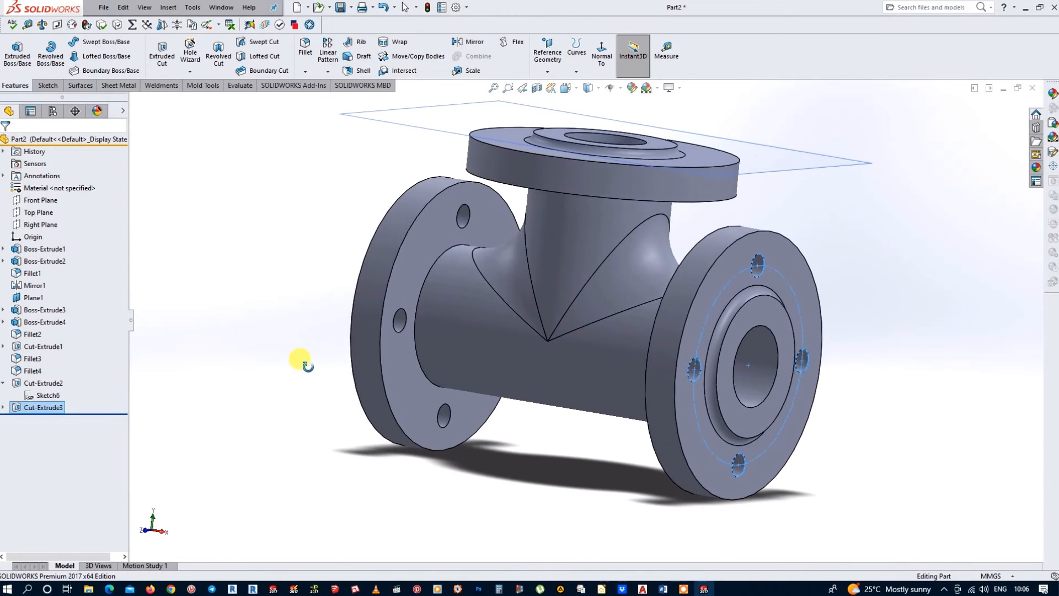
scroll(292, 364, "down", 2)
scroll(293, 363, "down", 2)
scroll(556, 338, "up", 3)
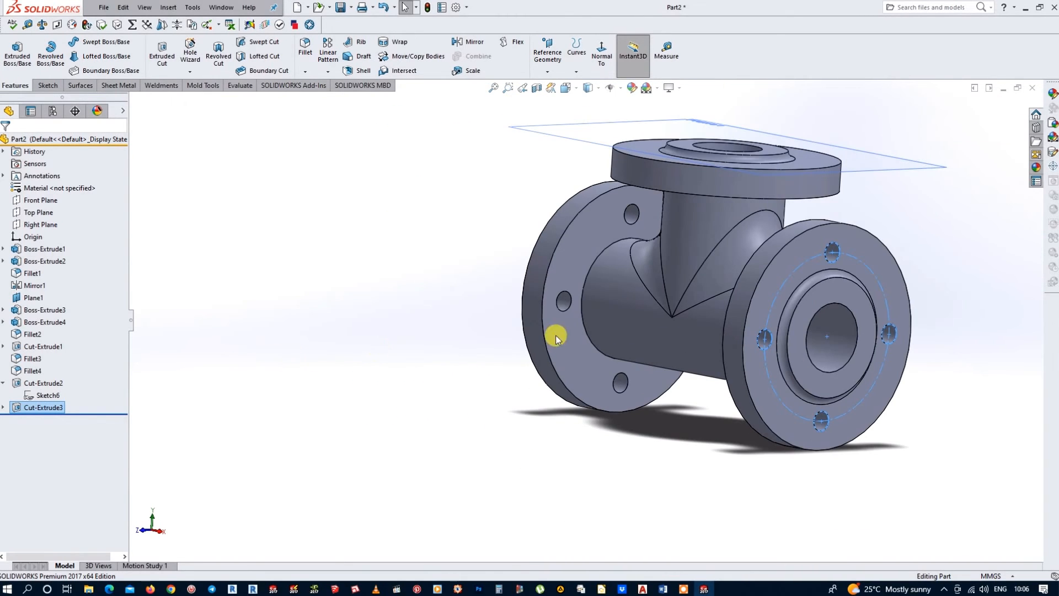
left_click(22, 298)
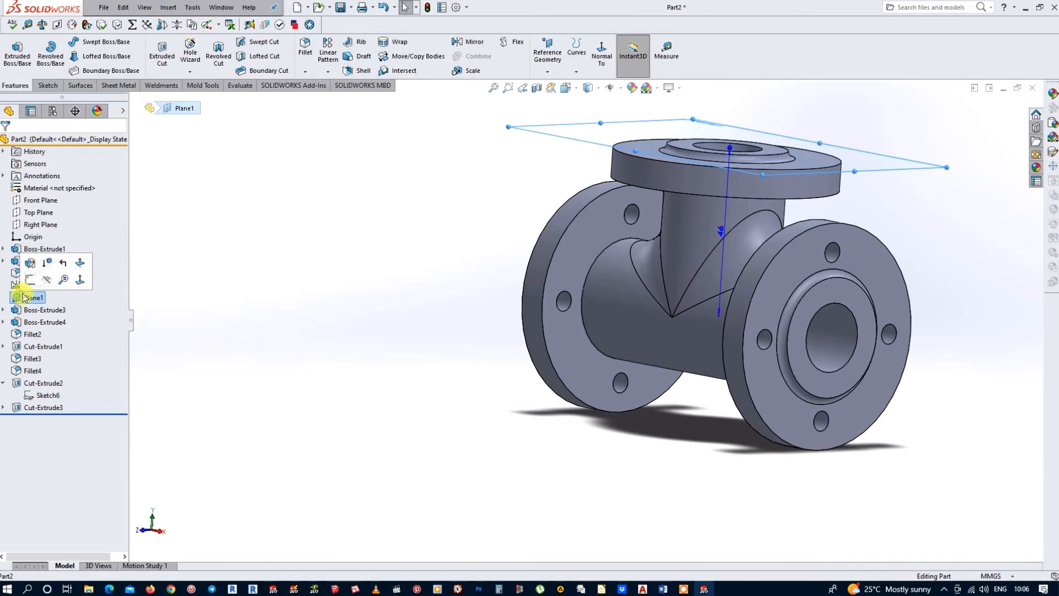
key("Escape")
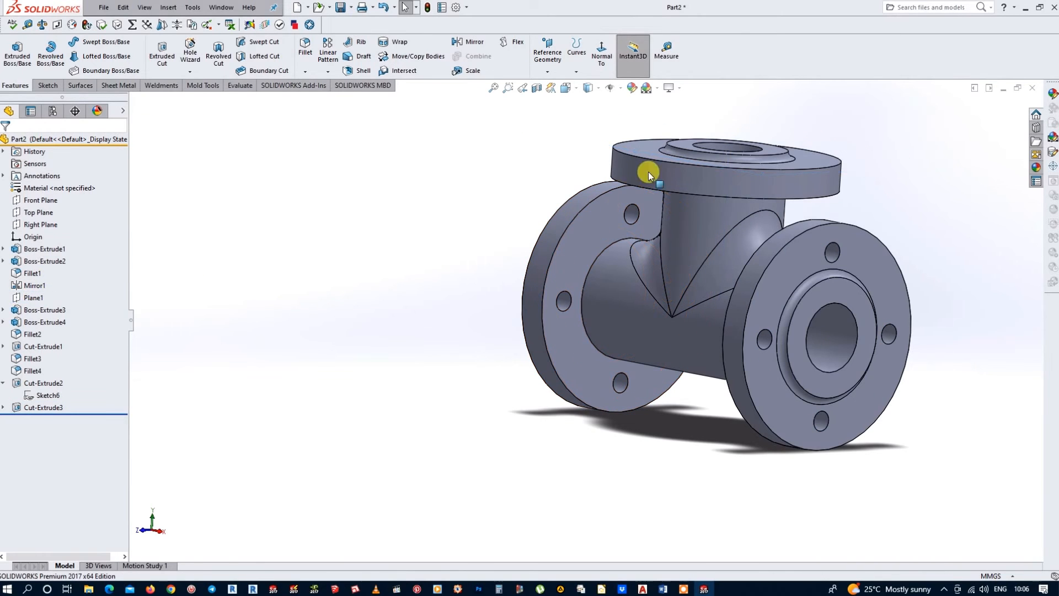
- Start a sketch on the upper flange's outer face and draw a 46 mm diameter construction circle centred on the origin
left_click(634, 148)
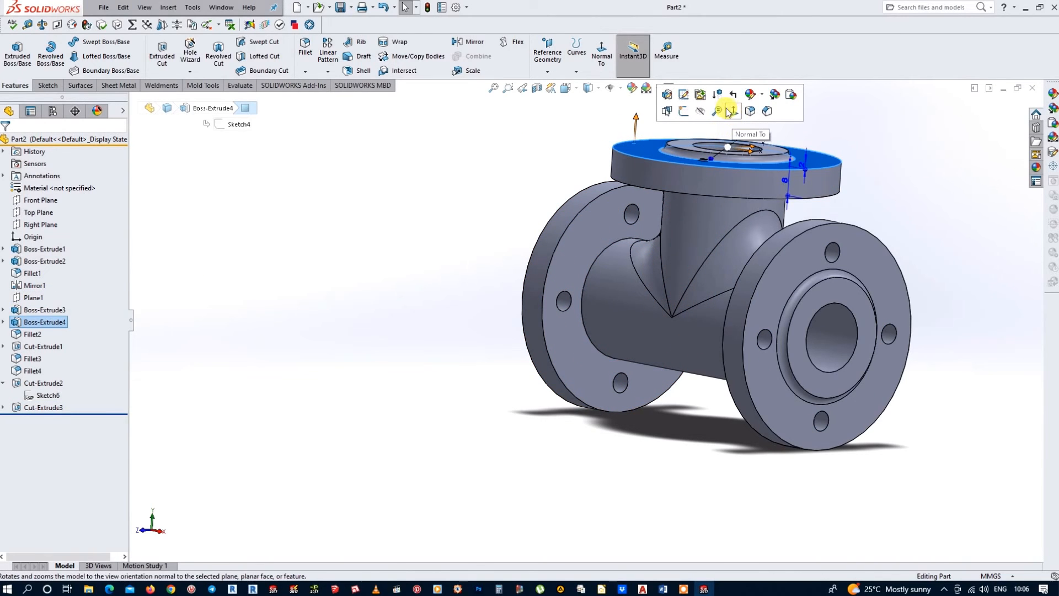
left_click(683, 111)
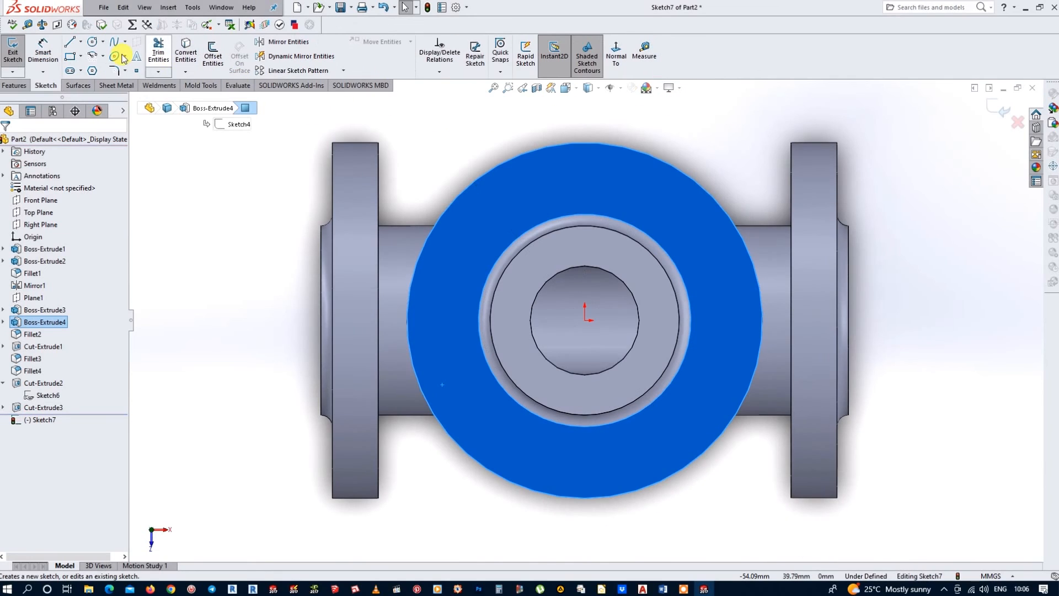
left_click(92, 41)
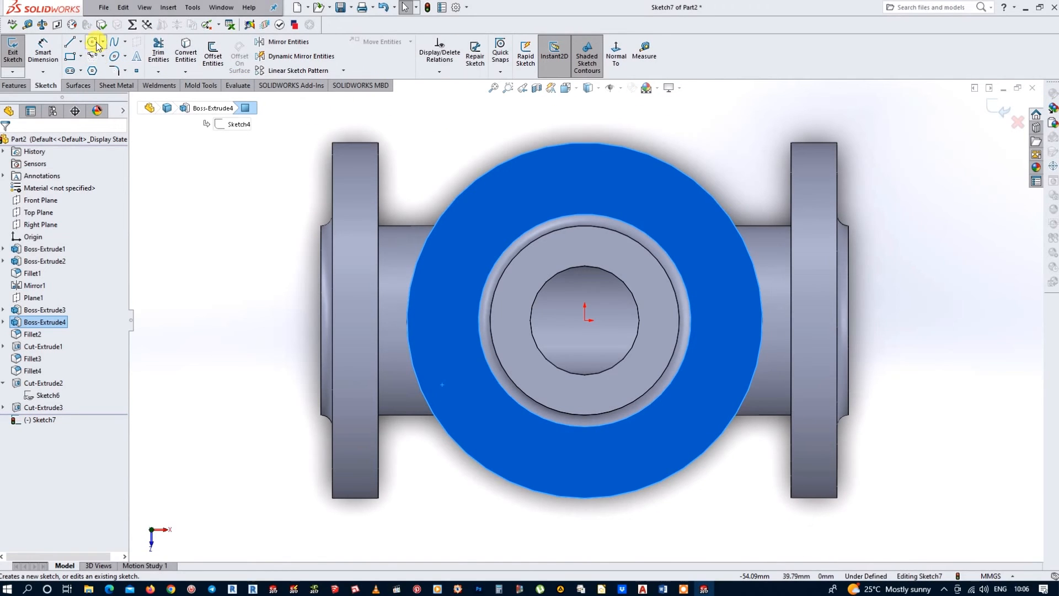
left_click(586, 321)
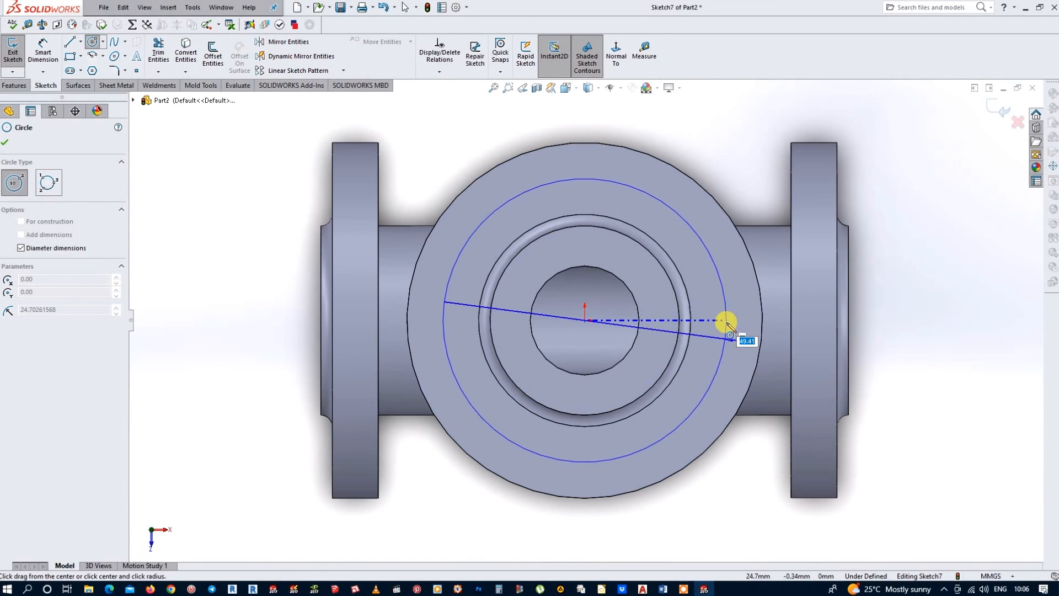
type("46")
key("Return")
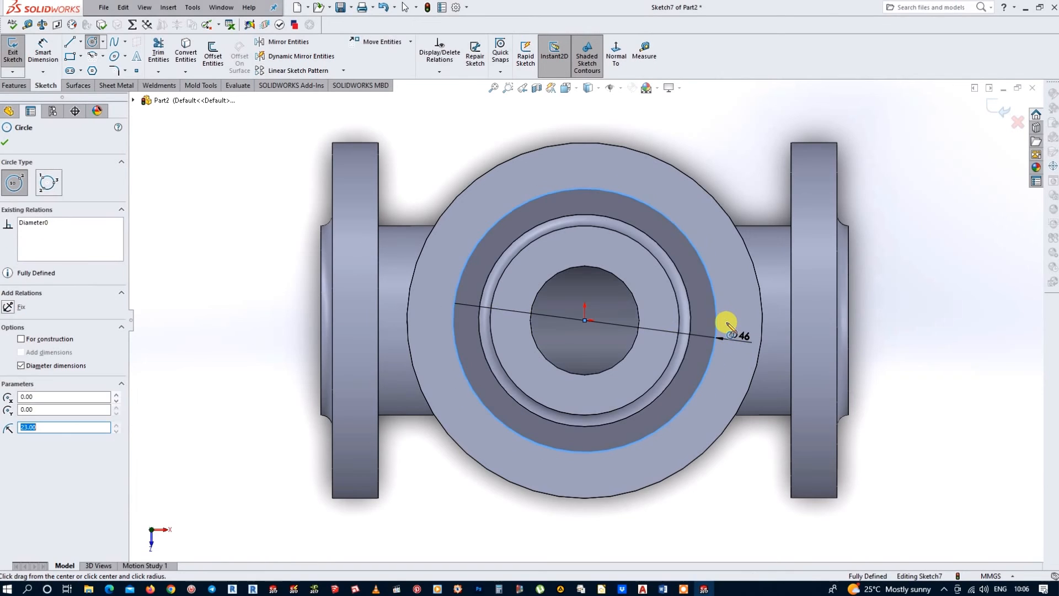
left_click(22, 339)
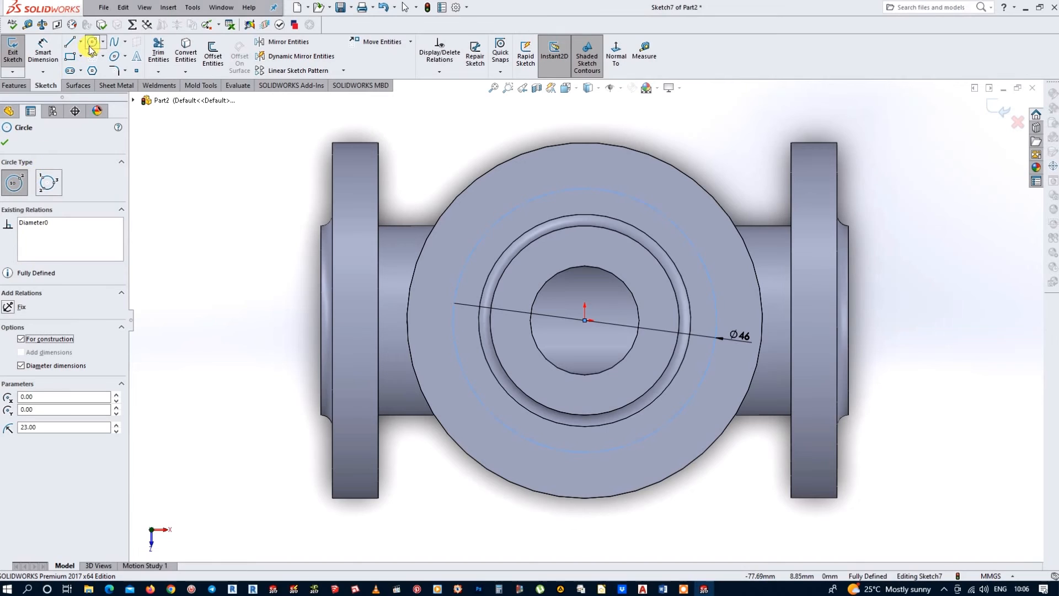
- Draw a 5.5 mm diameter bolt-hole circle centred on the upper quadrant of the construction circle
left_click(587, 190)
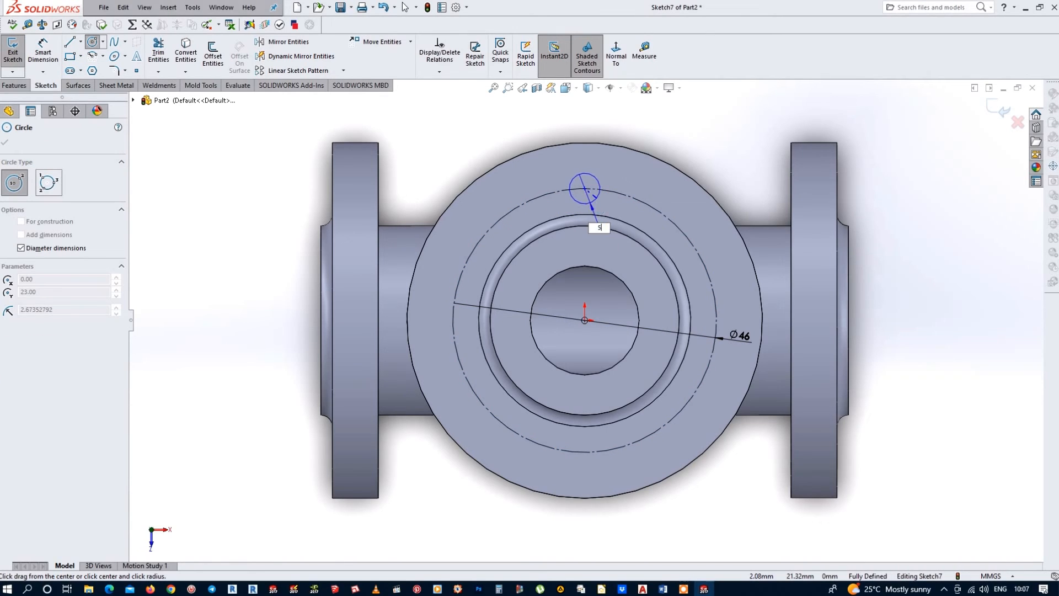
type("5.5")
key("Return")
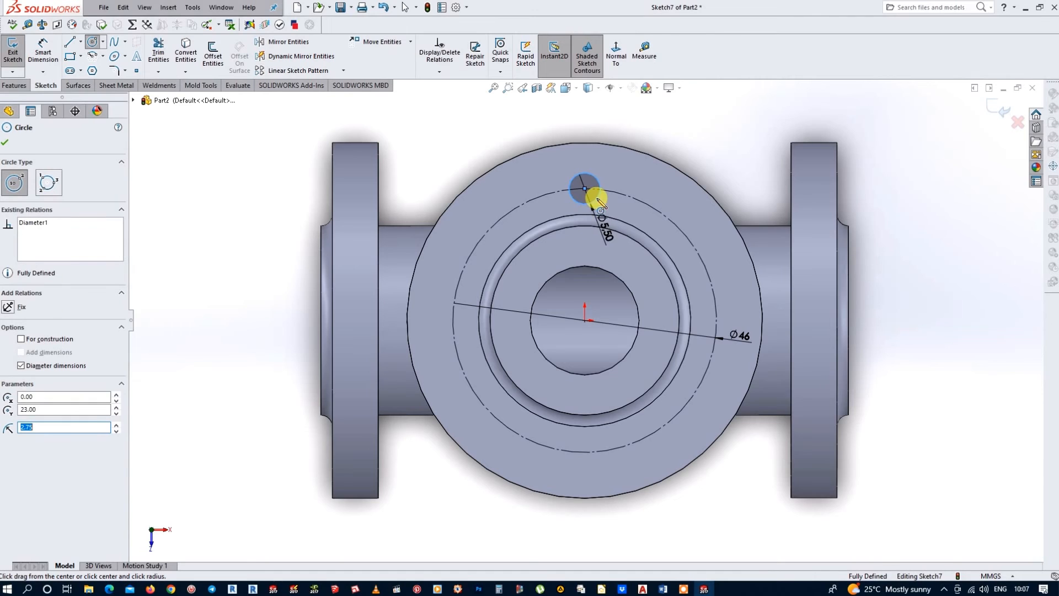
- Draw three more bolt-hole circles, about 5.5 to 8 mm in diameter, at the remaining quadrants of the 46 mm construction circle
left_click(452, 320)
left_click(448, 337)
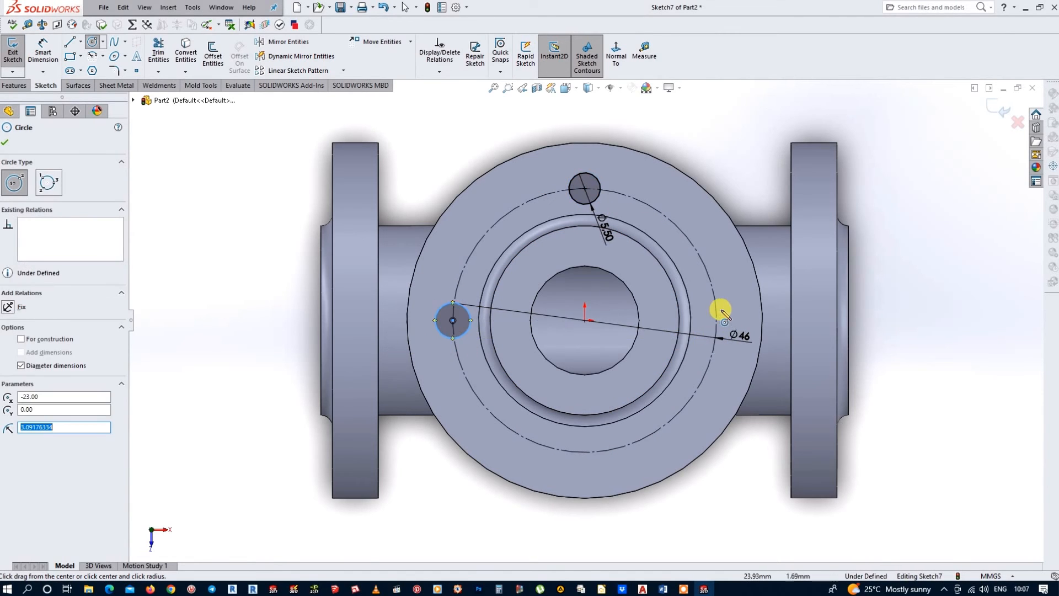
left_click(716, 320)
left_click(723, 333)
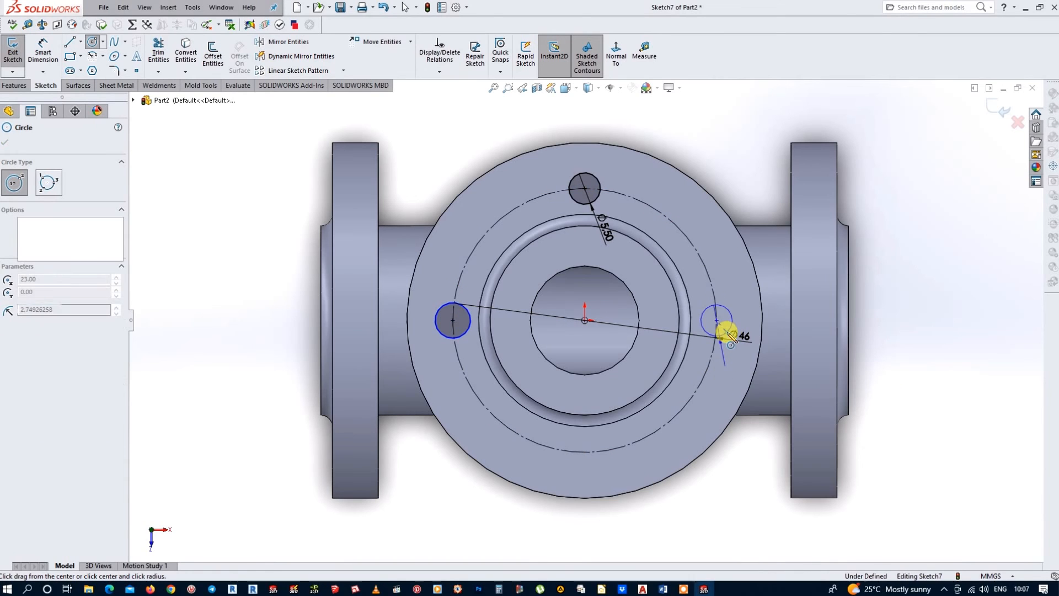
left_click(585, 452)
left_click(595, 473)
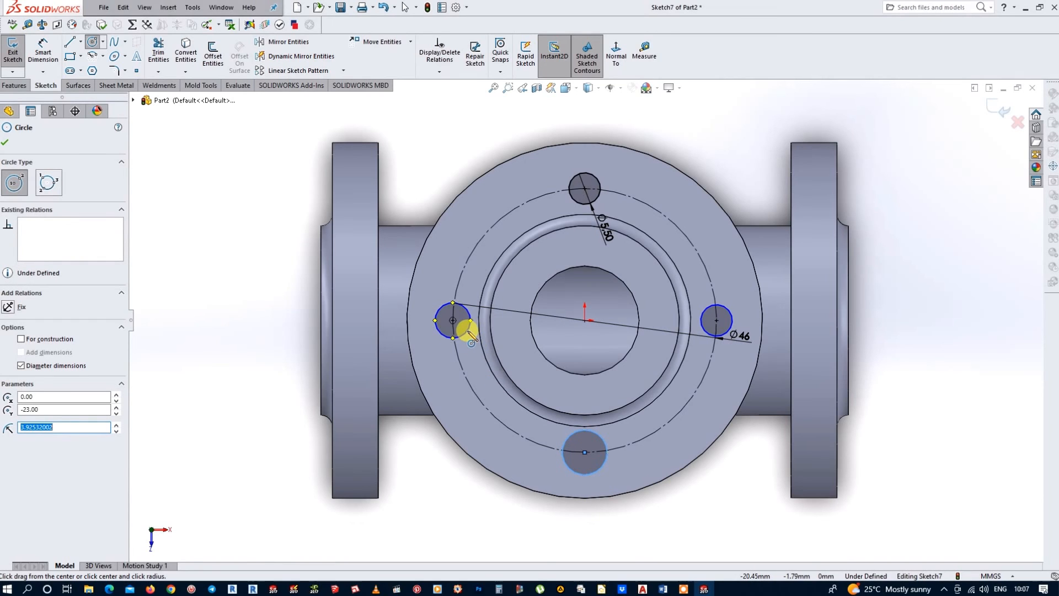
key("Escape")
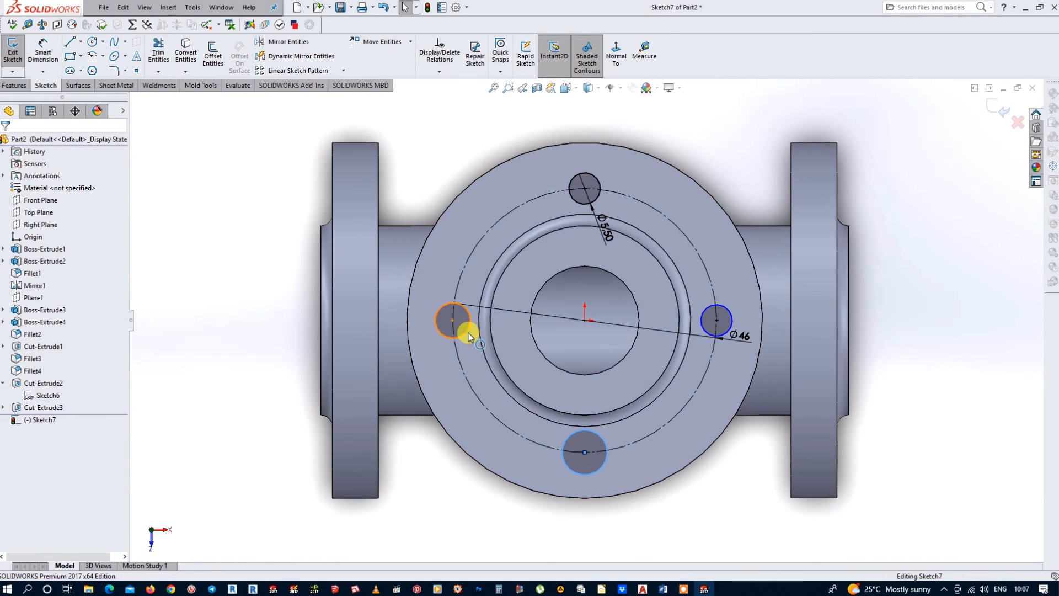
- Apply an Equal relation to the four bolt-hole circles on the upper flange and exit the sketch
left_click(733, 316, "ctrl")
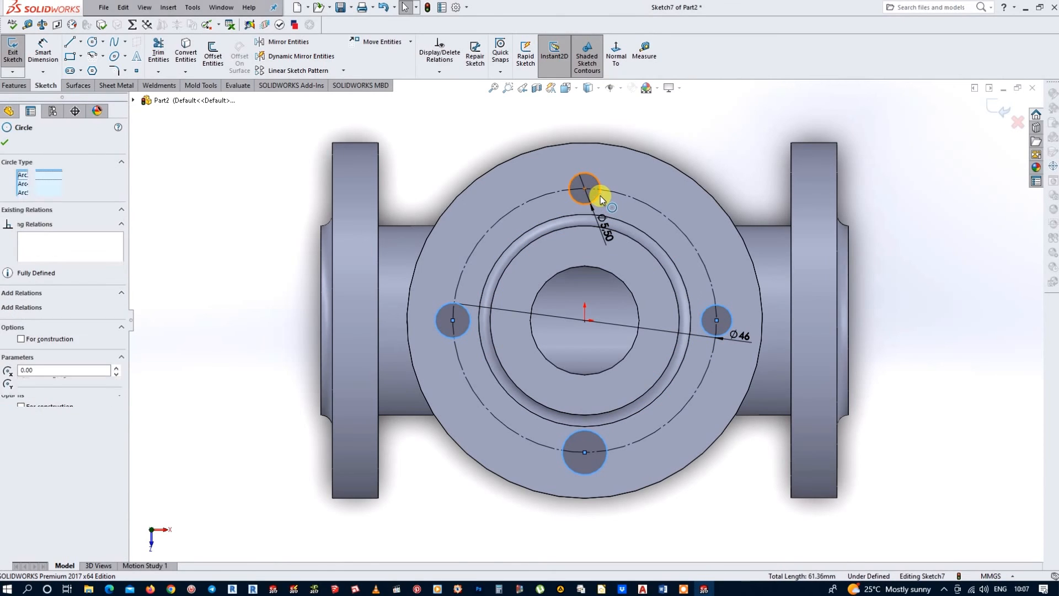
left_click(600, 196, "ctrl")
left_click(10, 352)
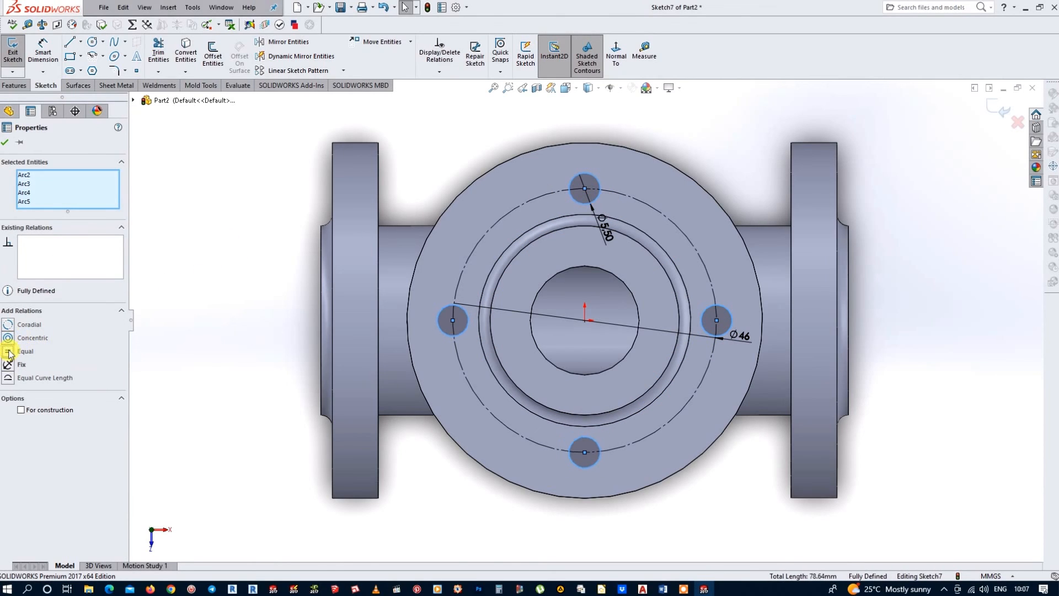
left_click(991, 114)
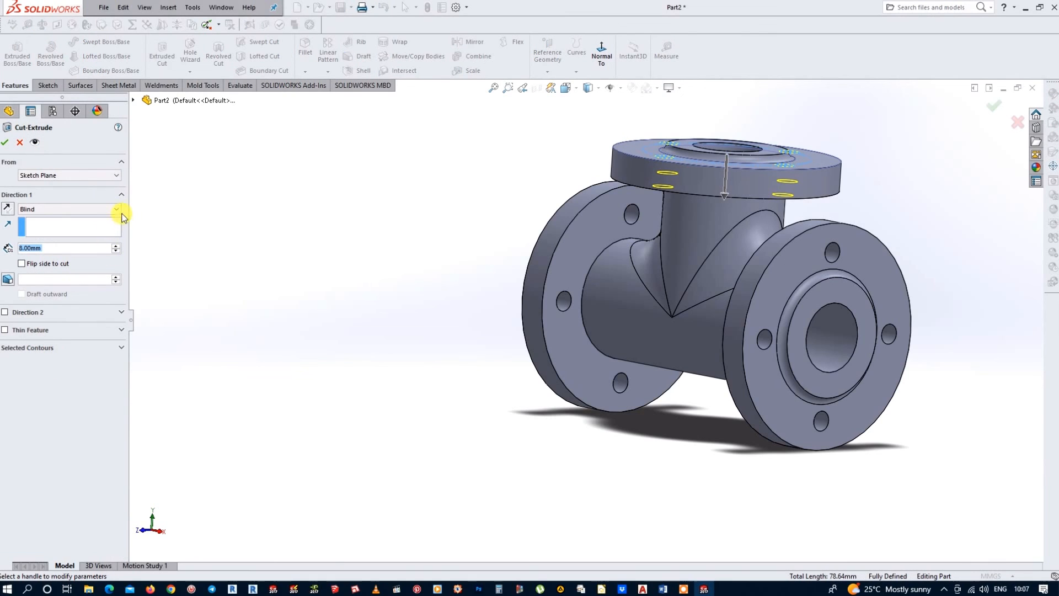
- Cut-extrude the four bolt holes through the upper flange with the Up To Next end condition
left_click(117, 209)
left_click(57, 241)
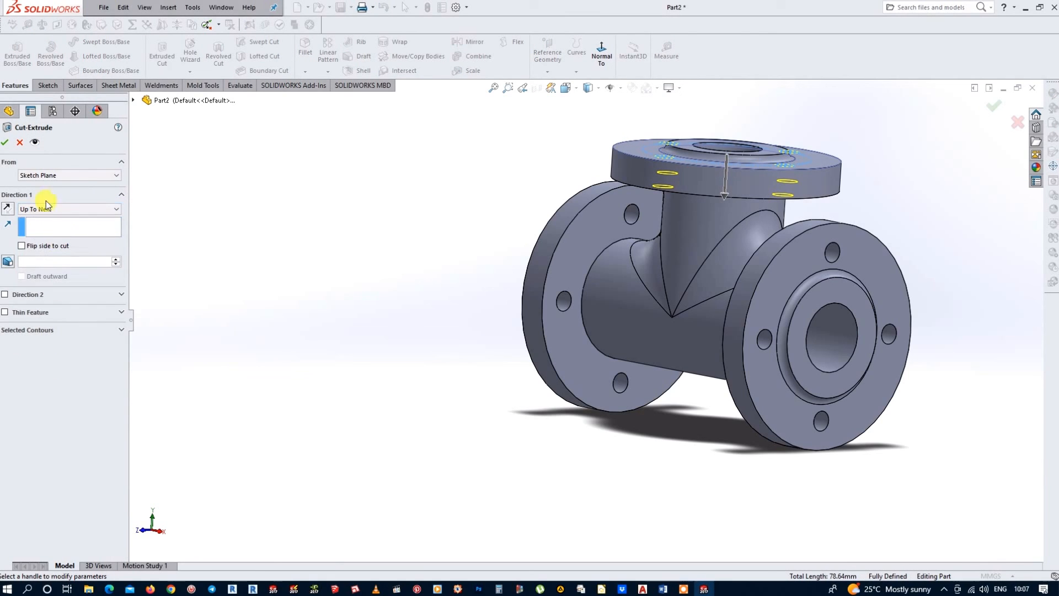
left_click(6, 142)
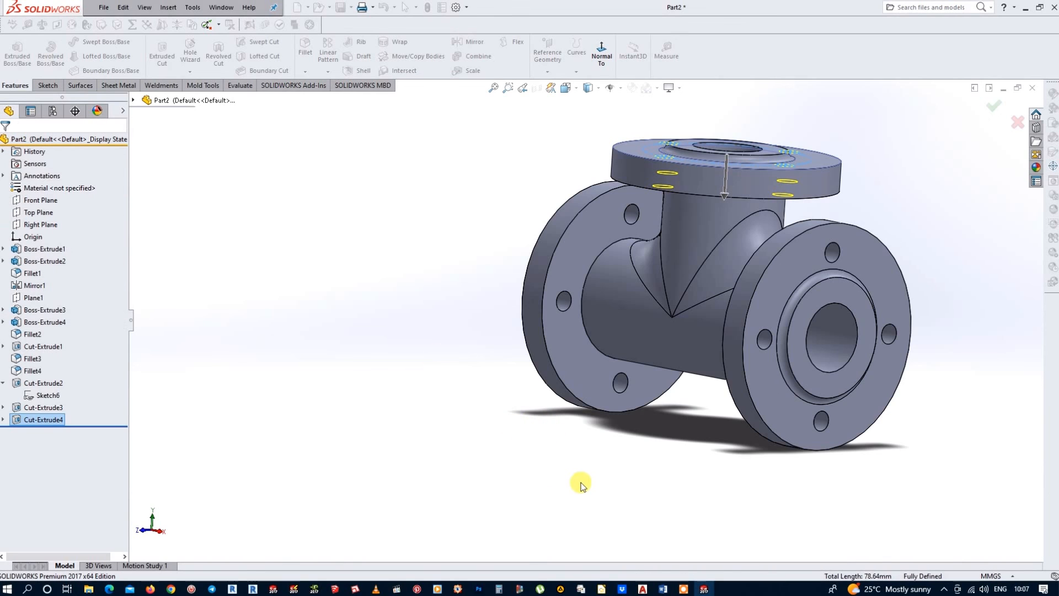
- Fillet the three edges where the pipes meet the inner faces of the flanges with a 3 mm radius
middle_click_drag(570, 483, 621, 469)
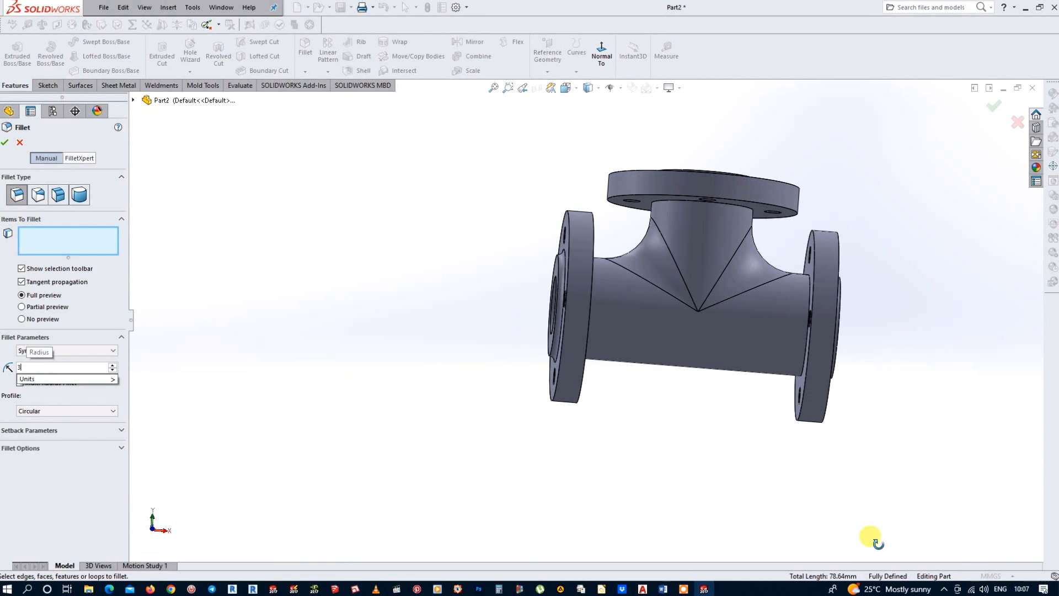
middle_click_drag(877, 543, 674, 415)
left_click(600, 353)
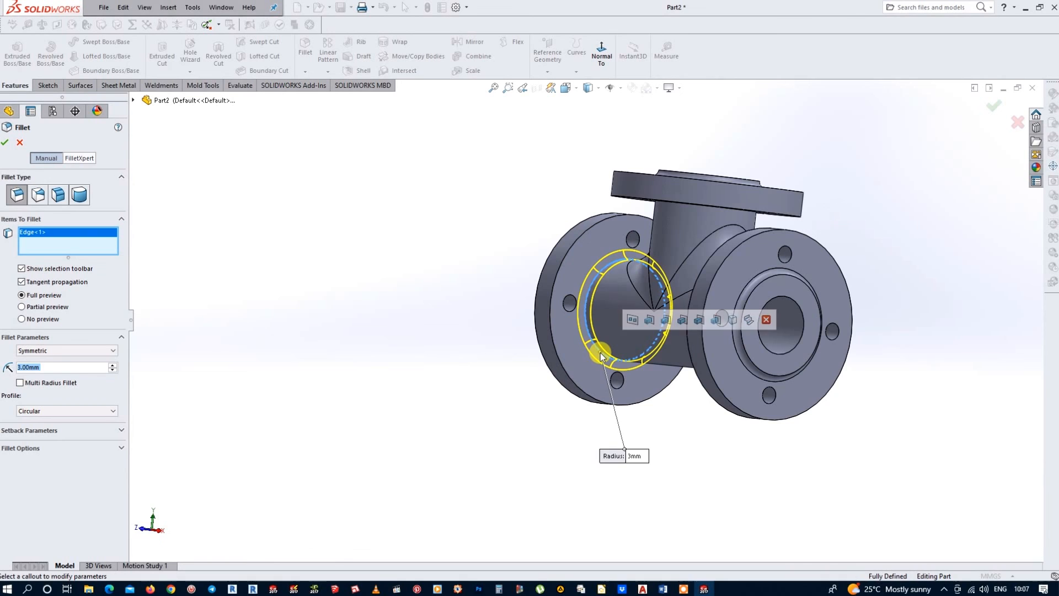
middle_click_drag(610, 355, 737, 406)
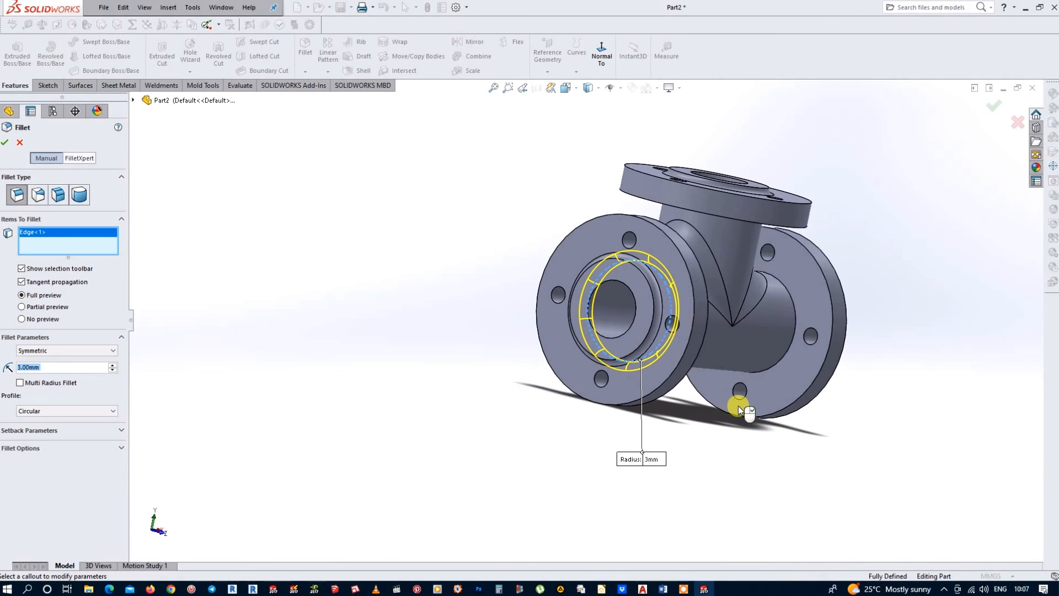
left_click(785, 357)
middle_click_drag(783, 353, 758, 221)
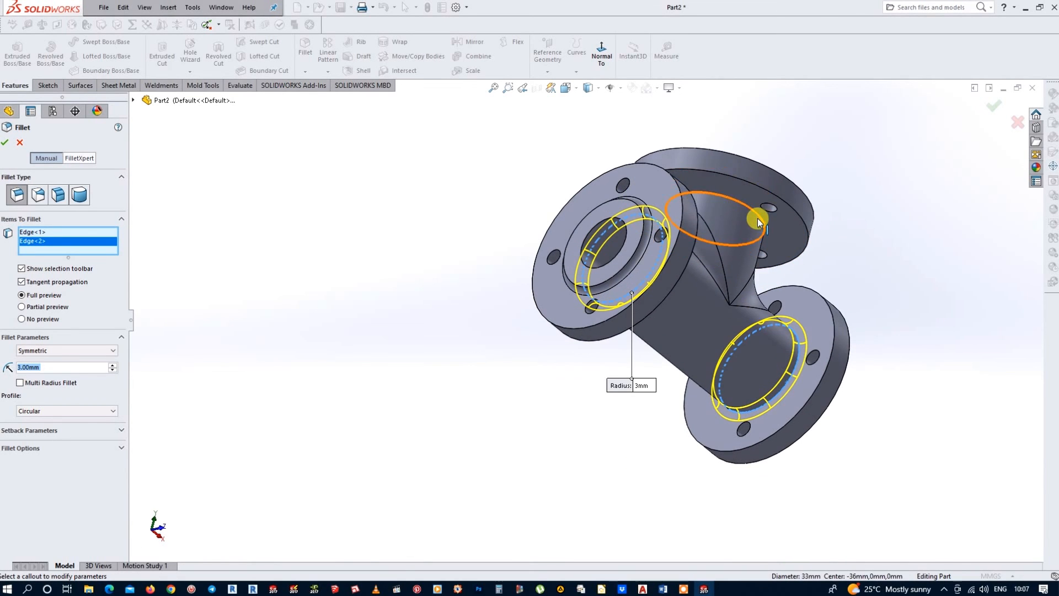
left_click(751, 209)
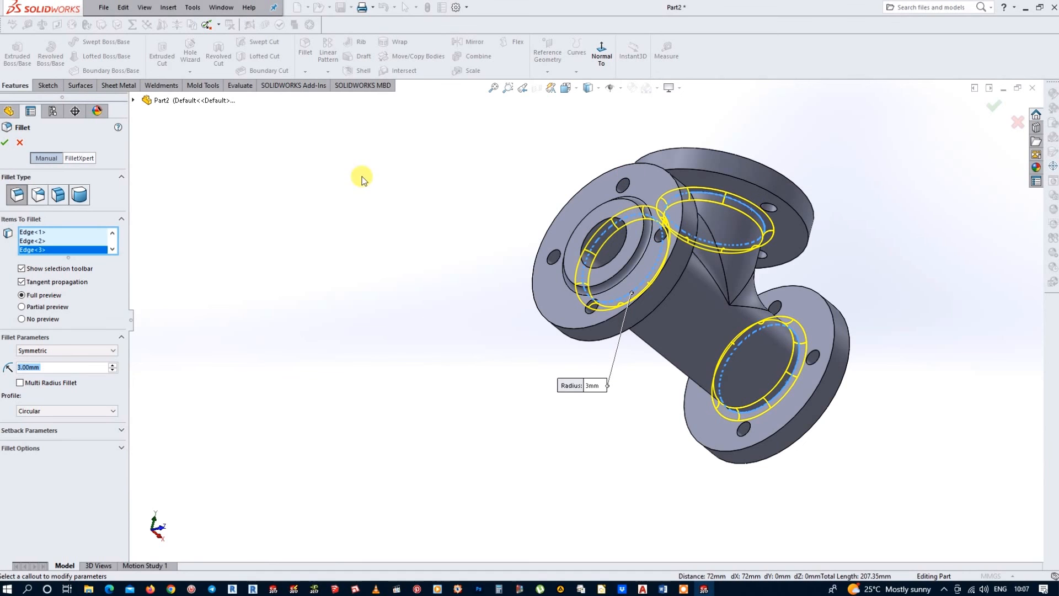
left_click(5, 143)
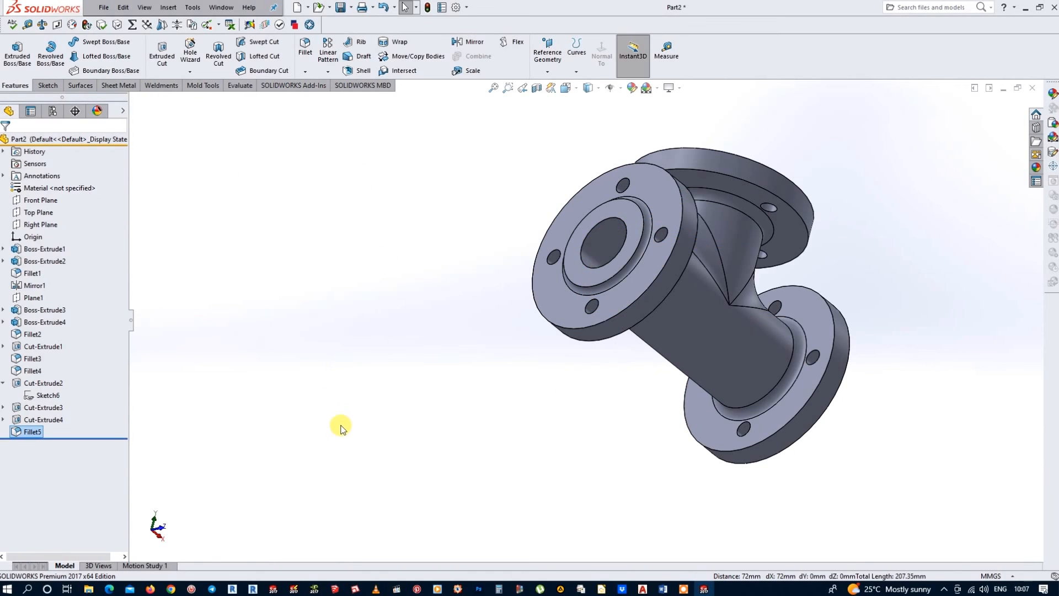
right_click_drag(339, 423, 377, 394)
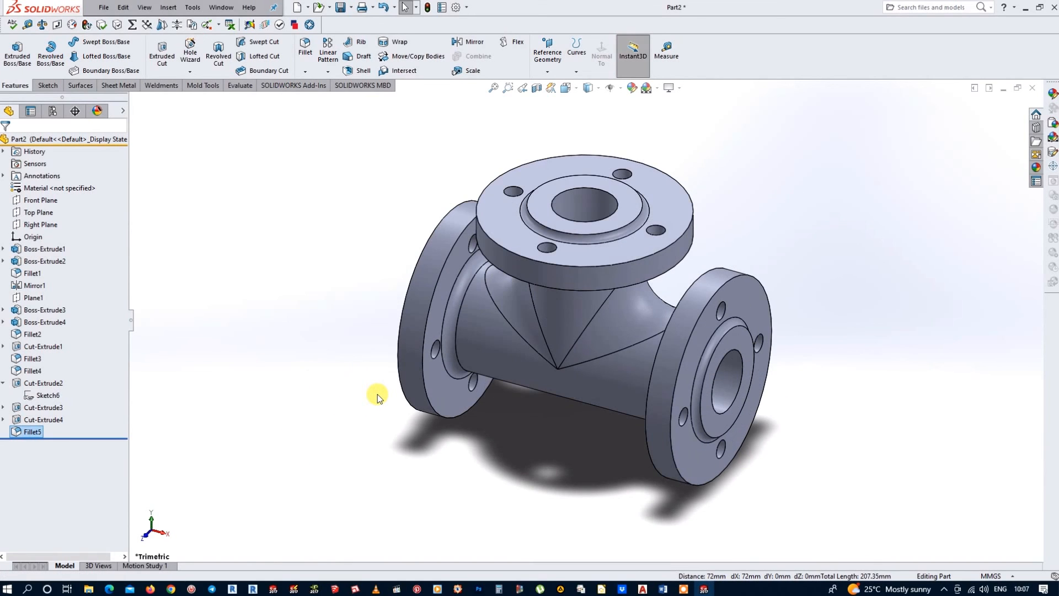